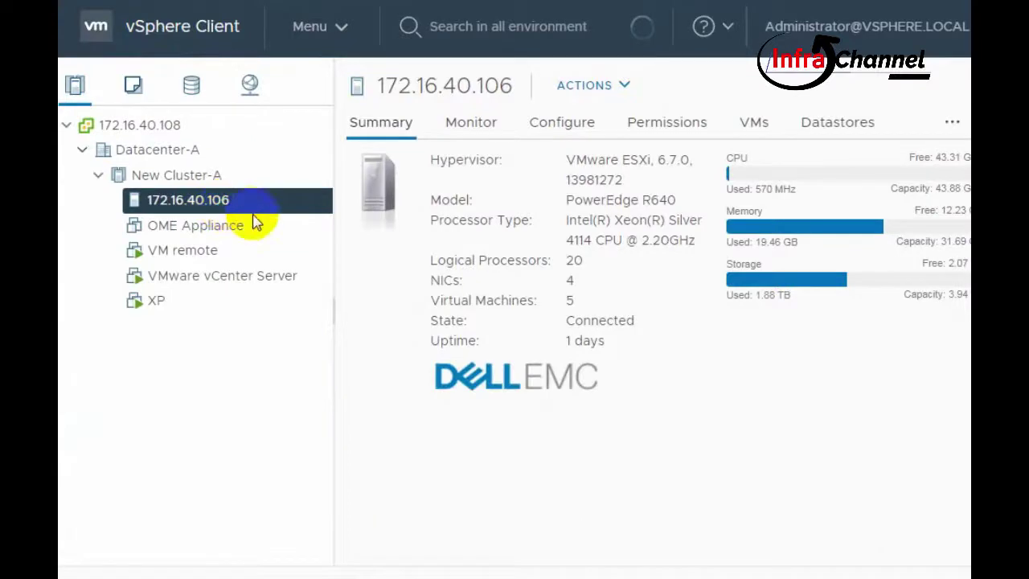
- Begin an OVF template deployment on host 172.16.40.106 from its actions menu
right_click(227, 201)
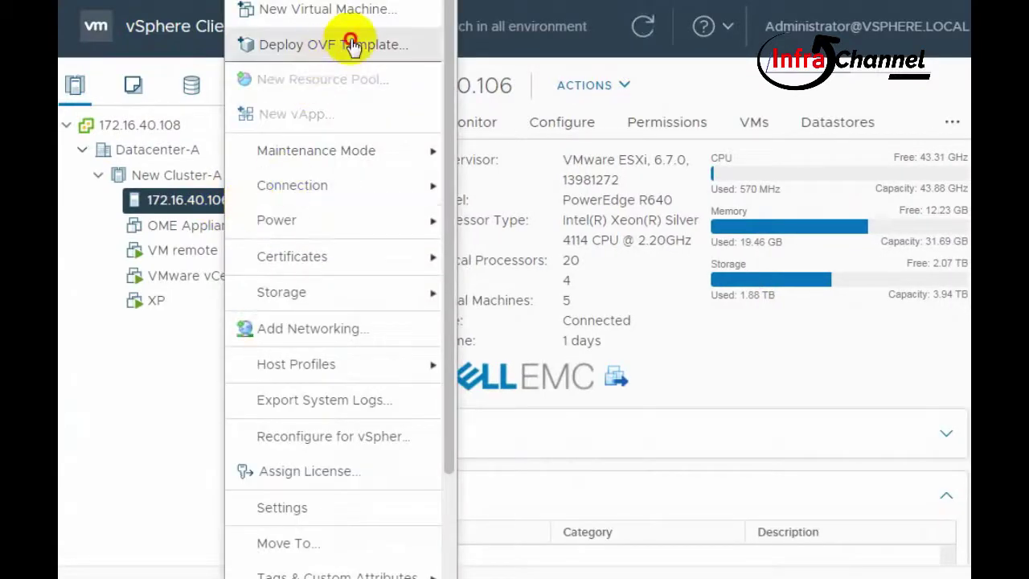
click(344, 42)
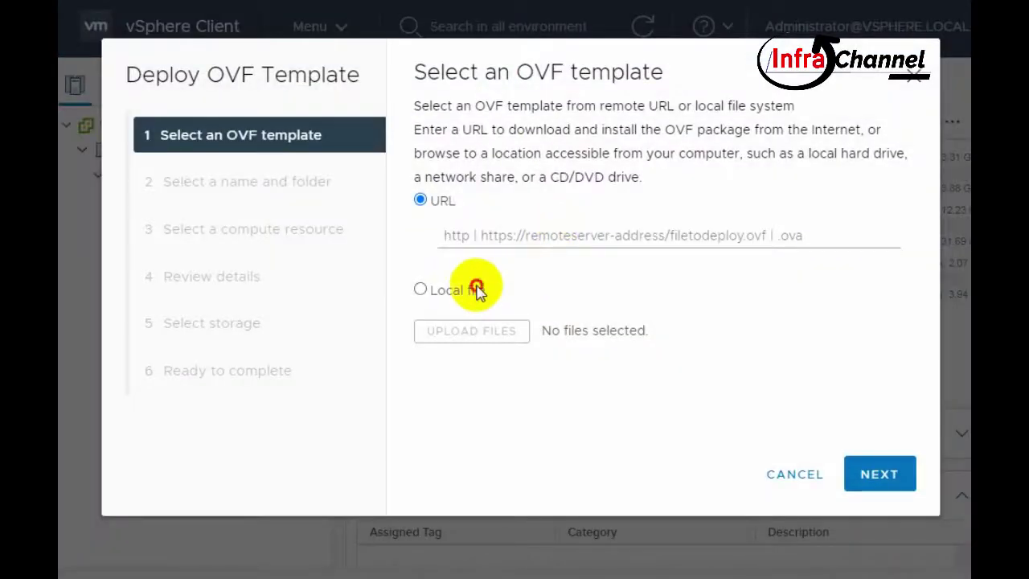
- Use Local file as the source and select the five vSphere_Replication files: system, support, OVF10, .mf, .cert
click(479, 288)
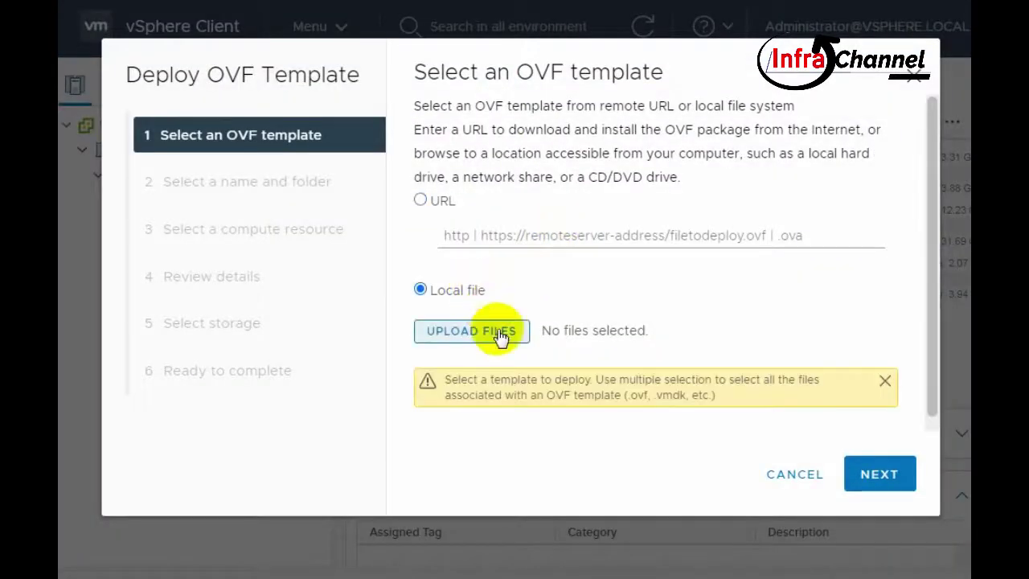
click(604, 315)
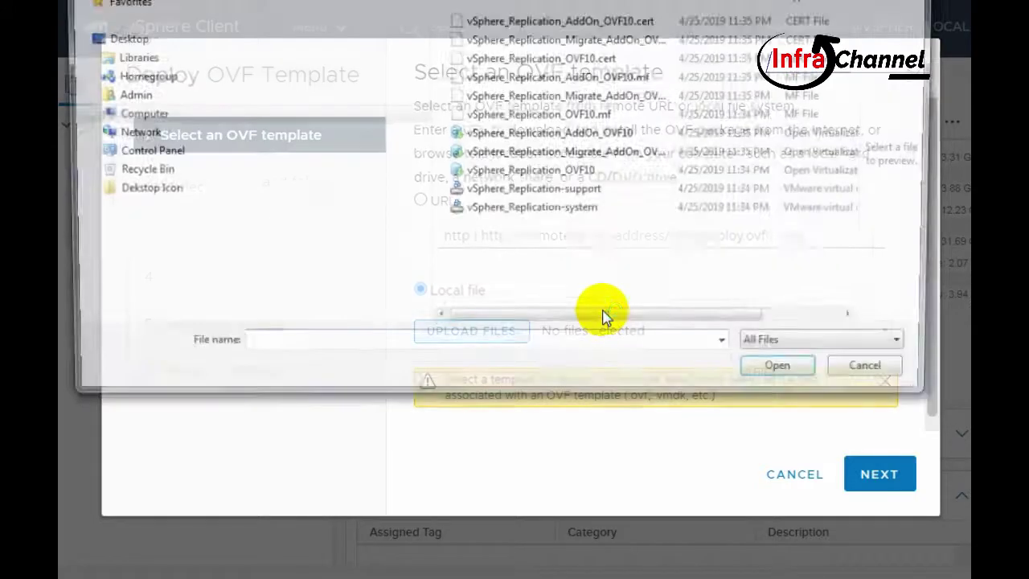
click(595, 213)
ctrl+click(591, 193)
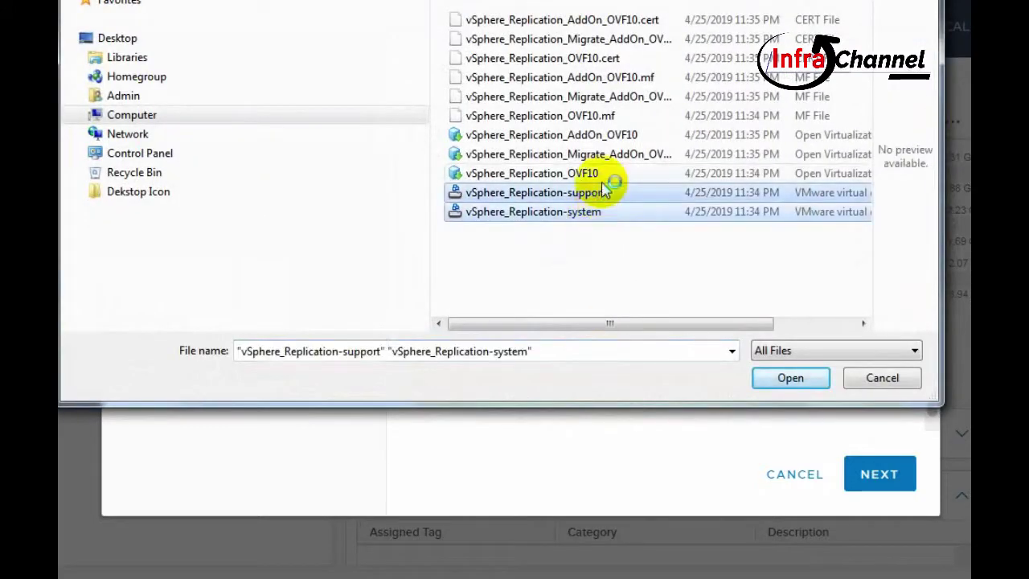
ctrl+click(601, 173)
ctrl+click(619, 116)
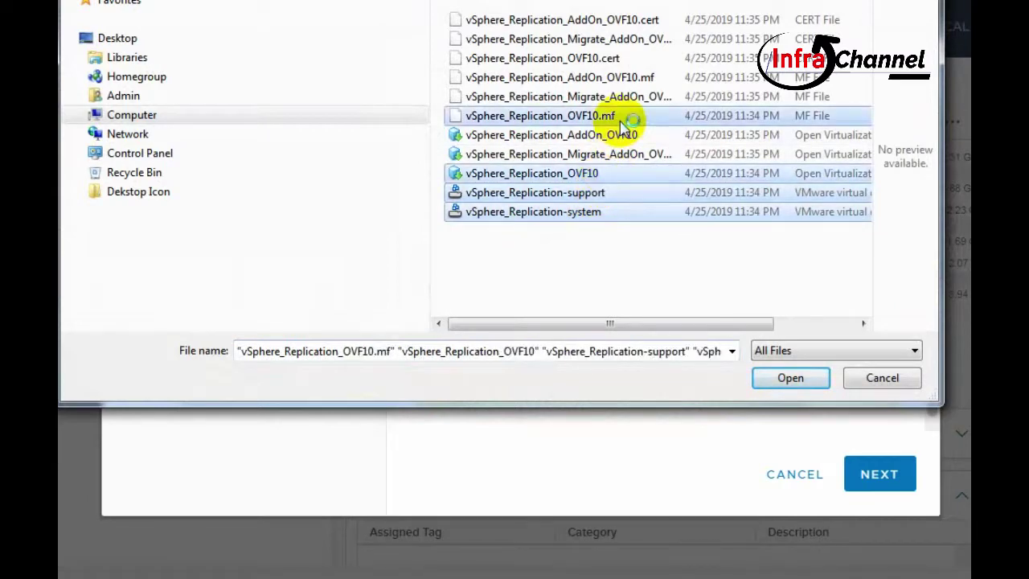
ctrl+click(619, 59)
click(792, 380)
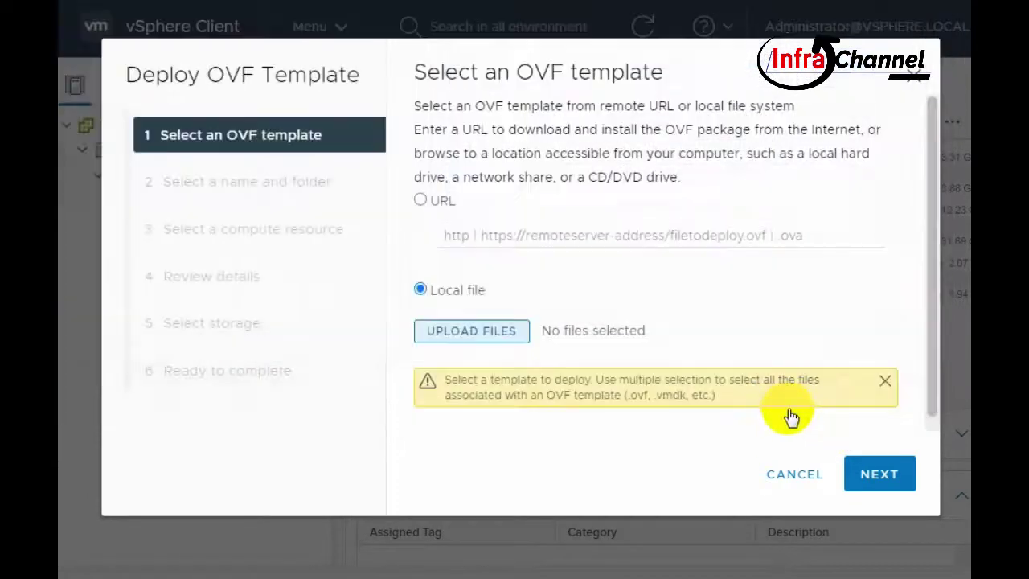
- Name the appliance virtual machine vSphere_Replication_SiteA
click(875, 472)
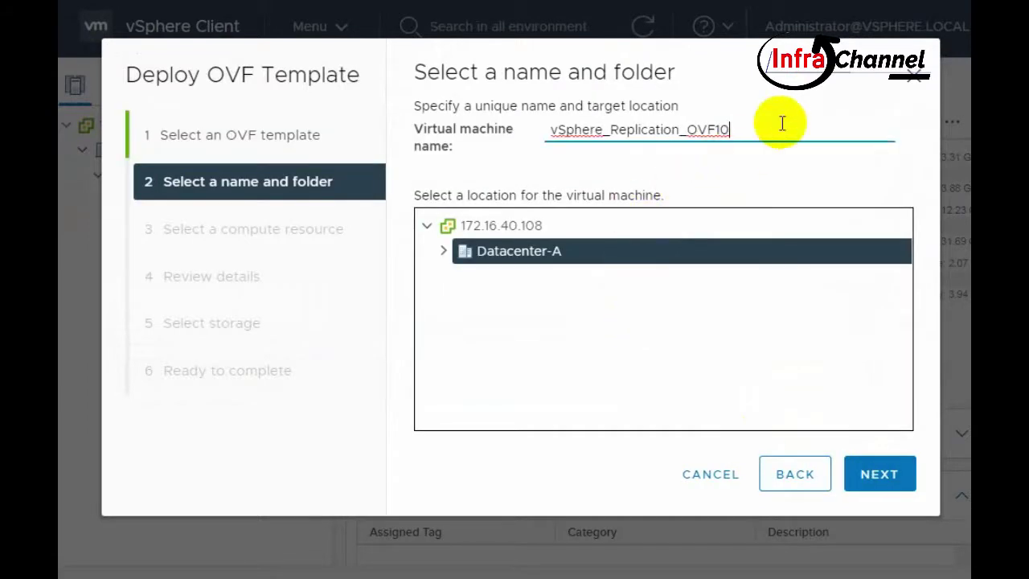
key(BackSpace)
key(BackSpace)
key(BackSpace)
key(BackSpace)
key(BackSpace)
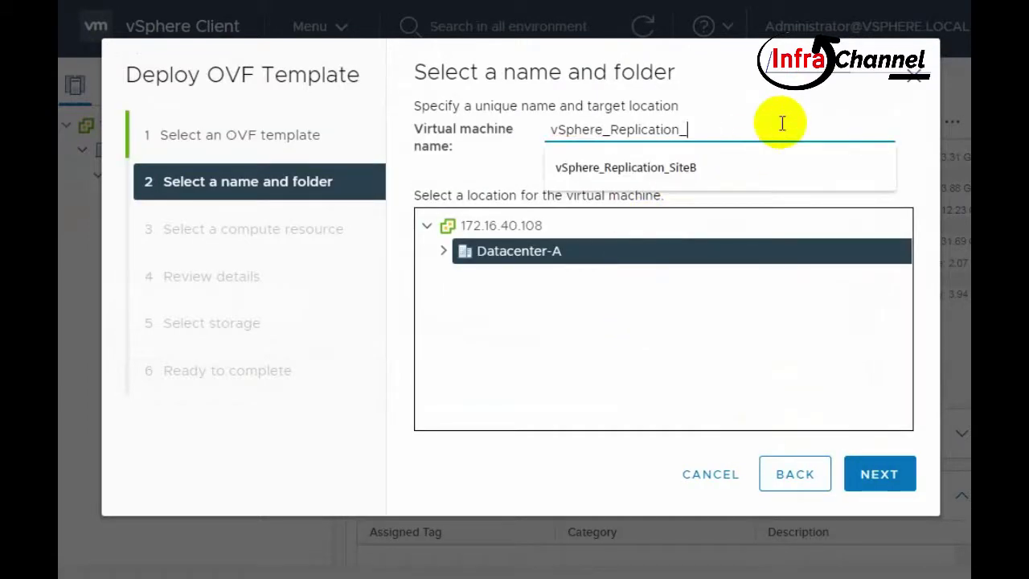
text(SiteA)
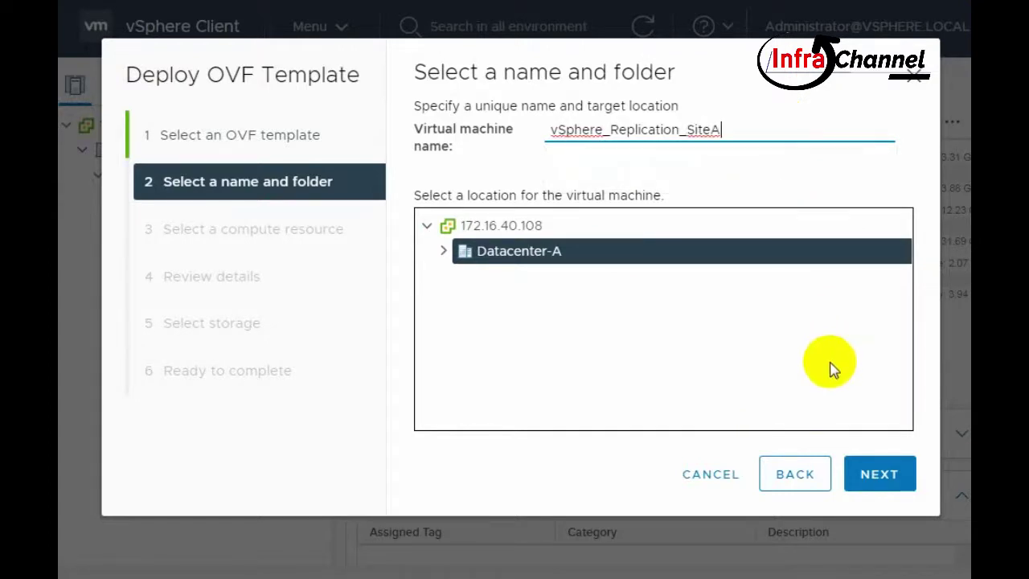
click(878, 467)
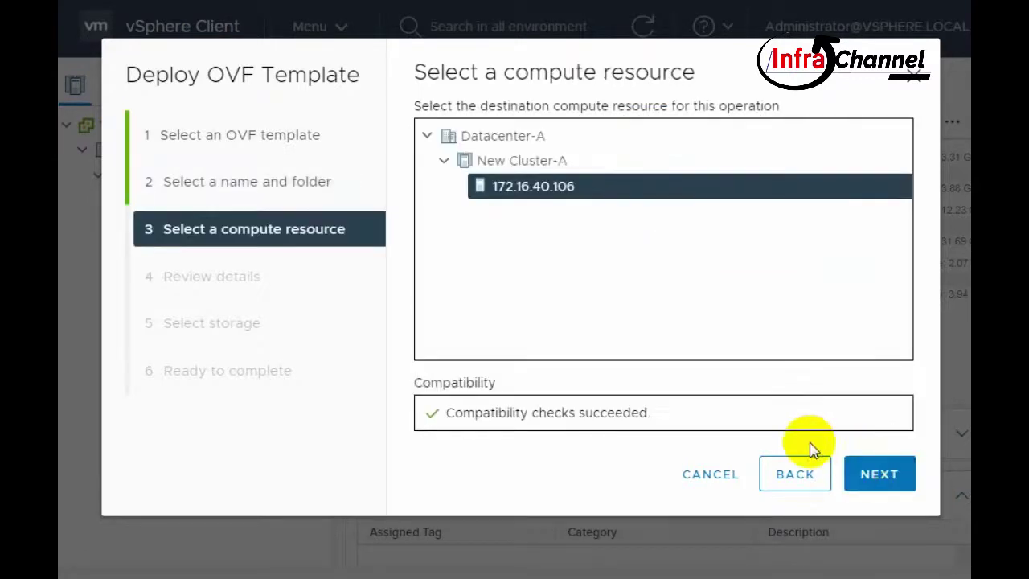
- Accept host 172.16.40.106 as compute resource and set the virtual disk format to Thin Provision
click(864, 470)
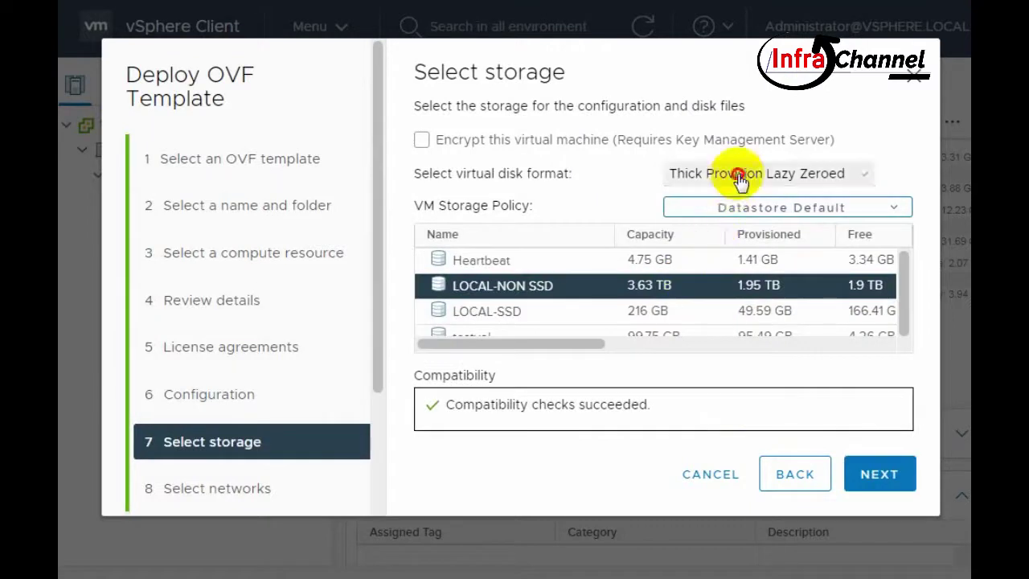
click(740, 174)
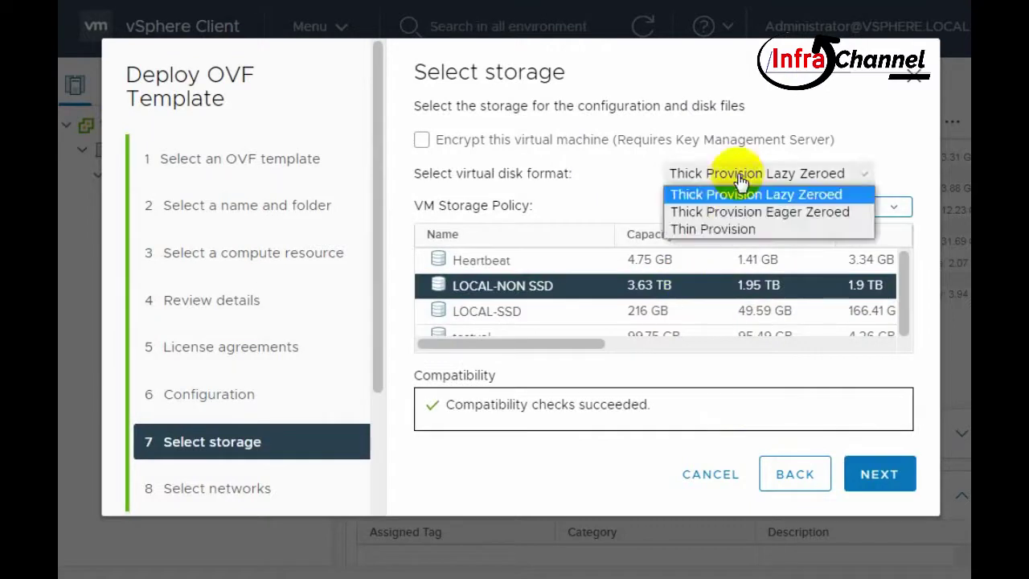
click(739, 231)
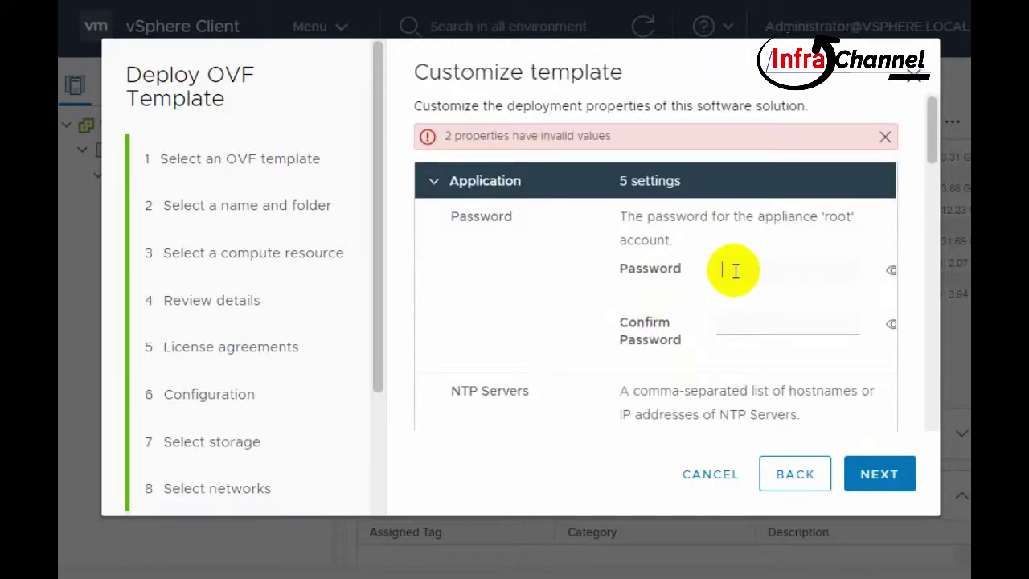
click(522, 147)
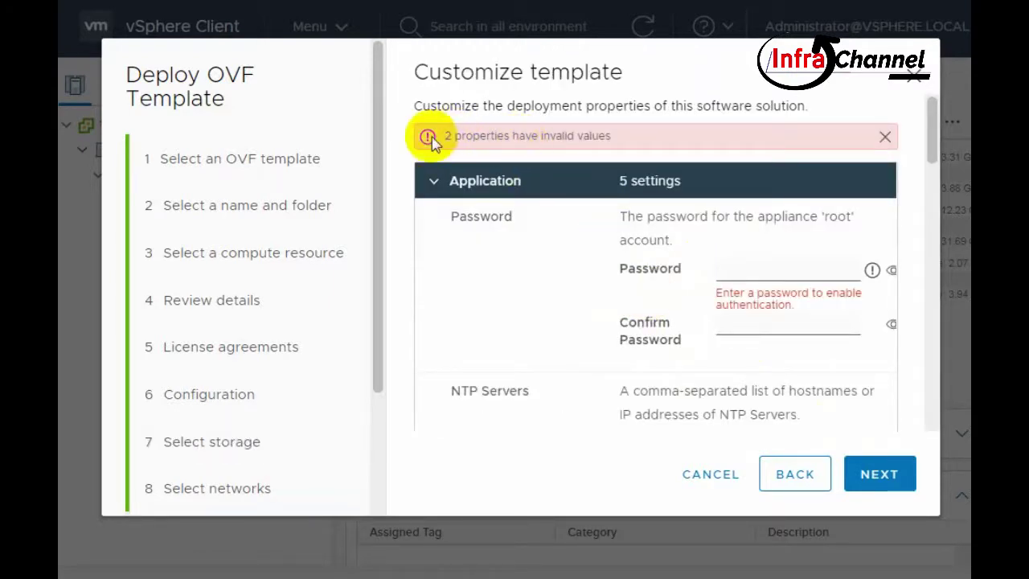
- Choose the 2 vCPU deployment configuration
click(806, 275)
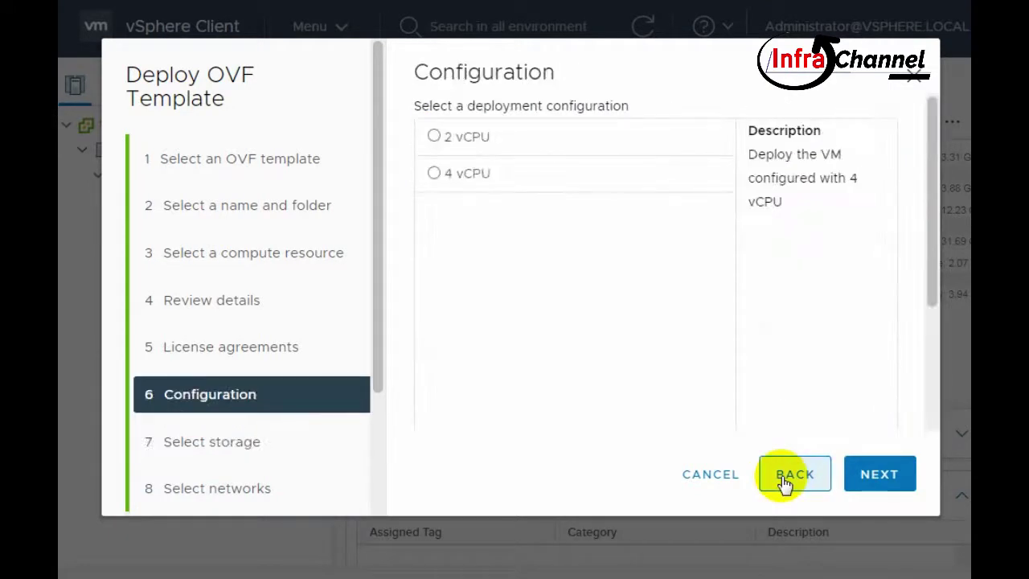
click(434, 137)
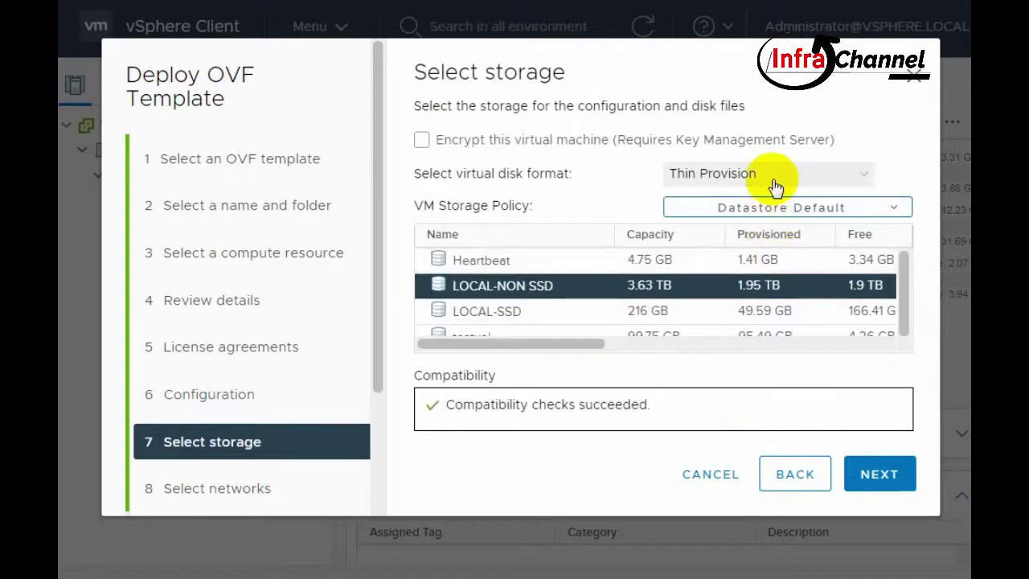
click(771, 179)
- Keep the appliance storage on LOCAL-NON SSD with Thin Provision disk format
click(771, 180)
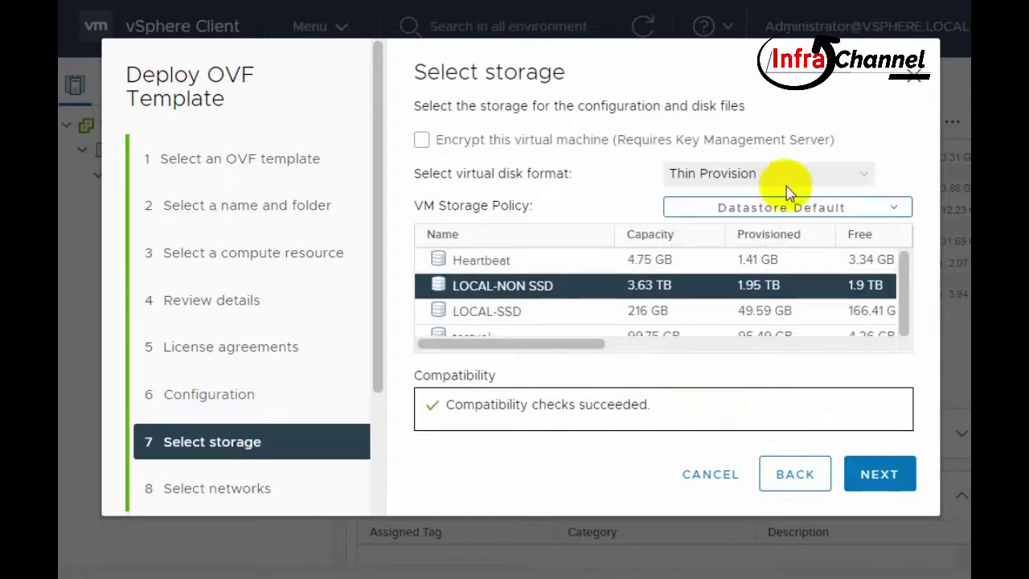
click(784, 207)
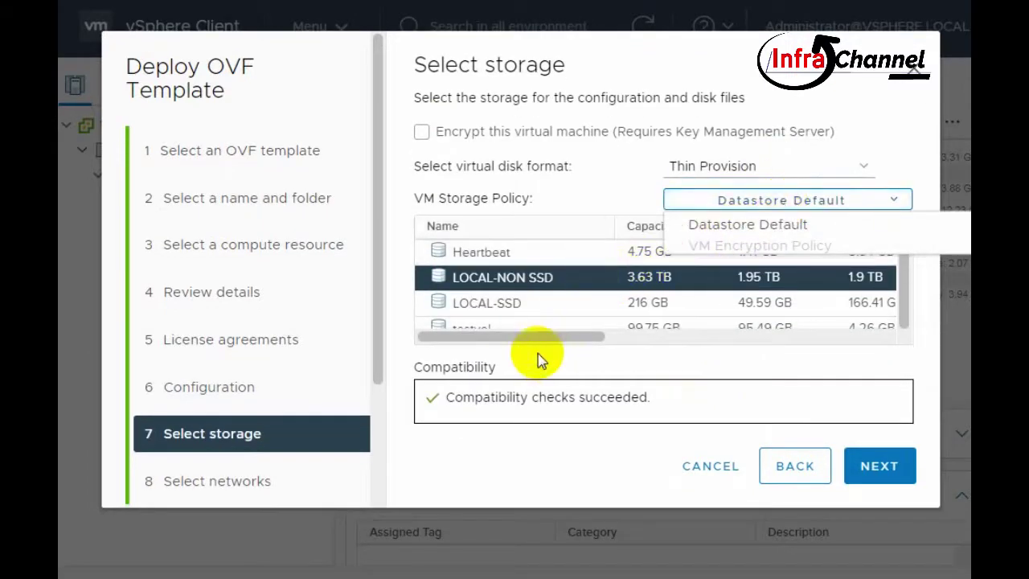
click(502, 277)
click(779, 177)
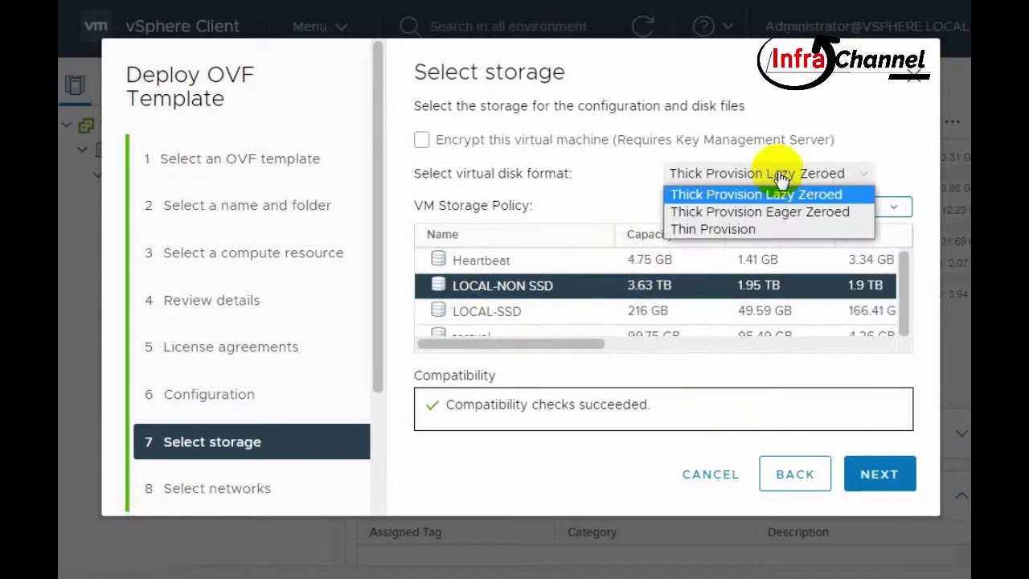
click(758, 229)
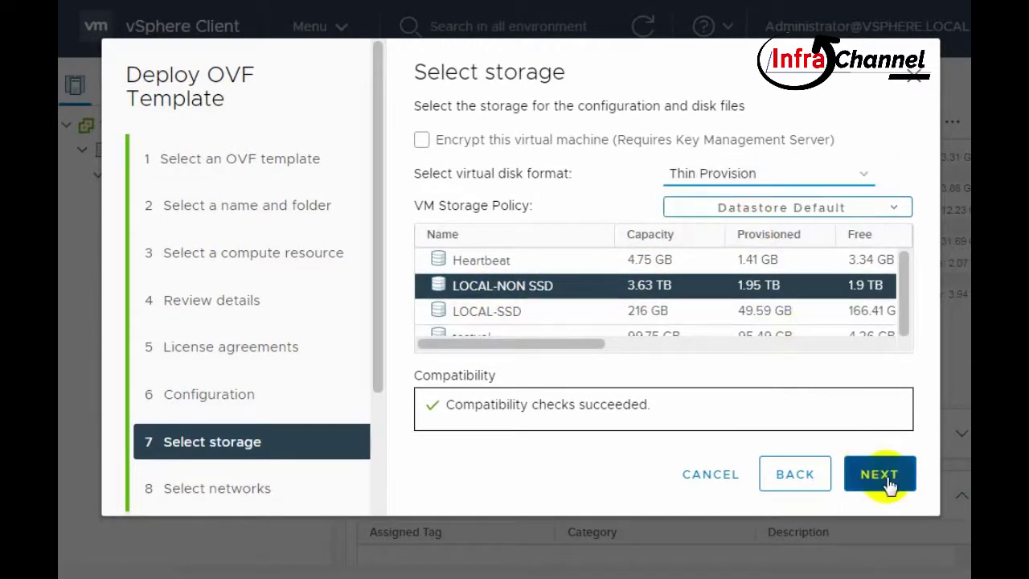
click(885, 476)
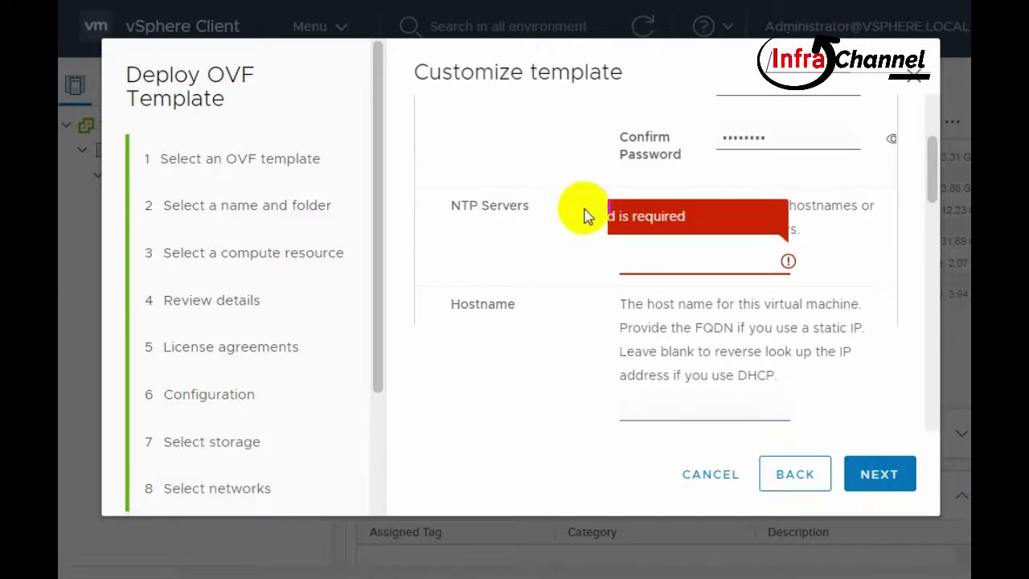
- Set the appliance's NTP Servers property to 172.16.40.1
scroll(586, 218, up, 5)
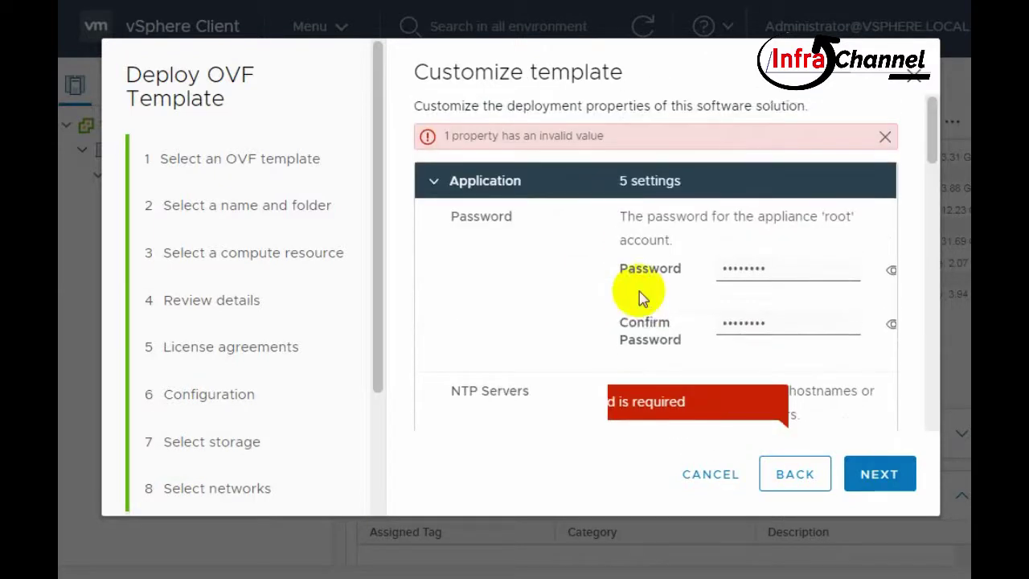
scroll(641, 297, down, 3)
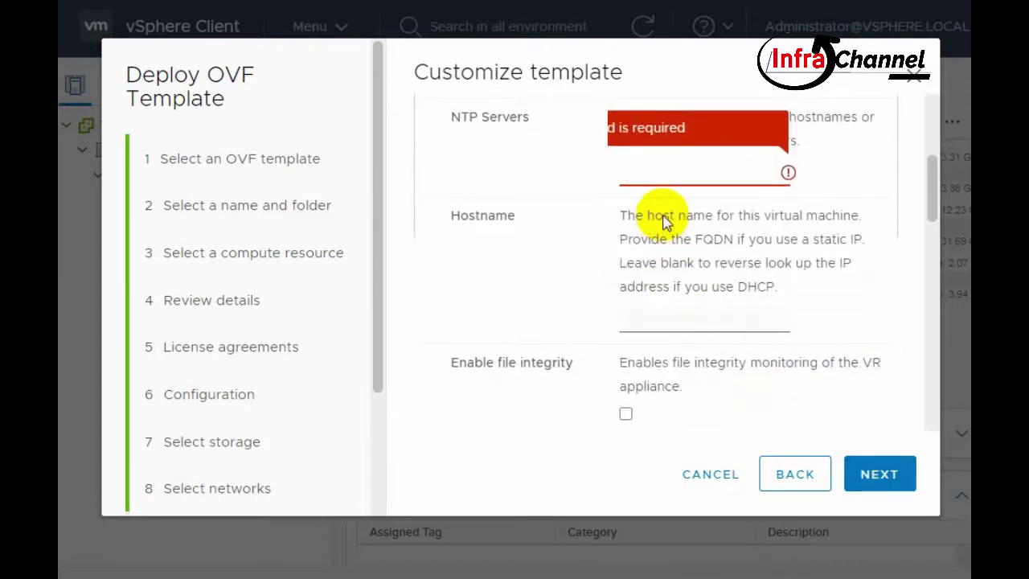
text(172.1)
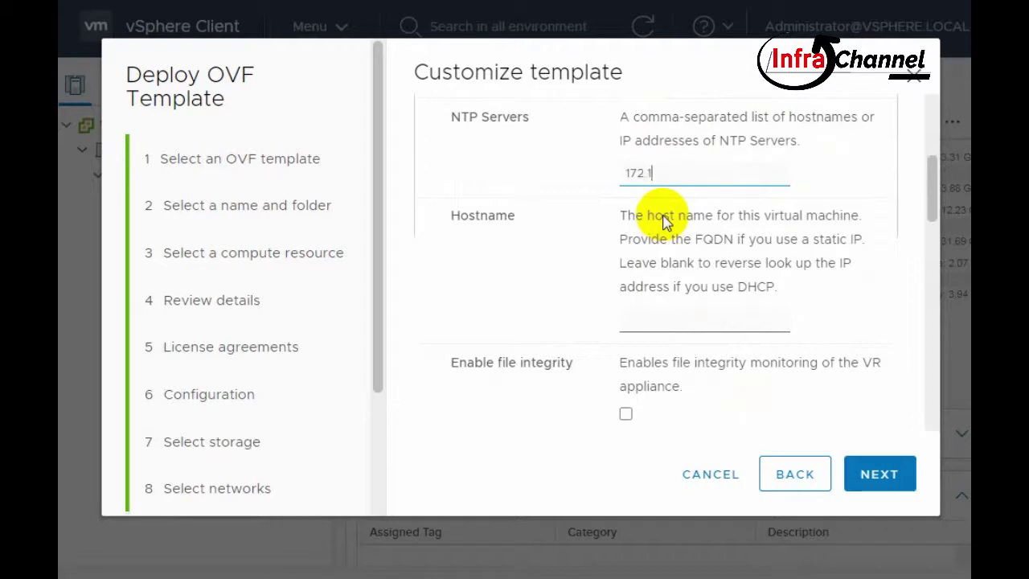
text(6.40.1)
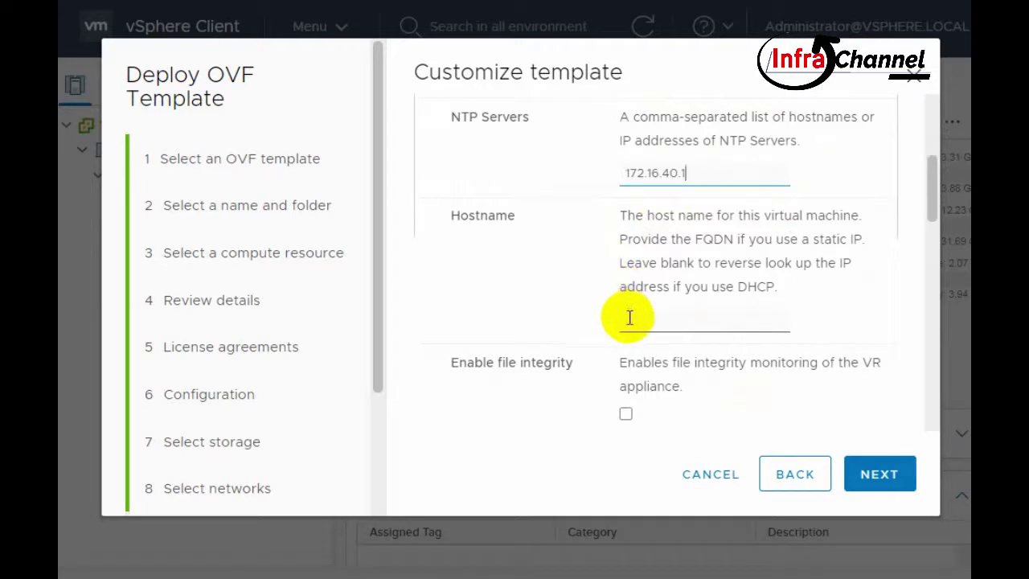
- Review the template properties and confirm the banner reports all properties valid
scroll(630, 317, up, 5)
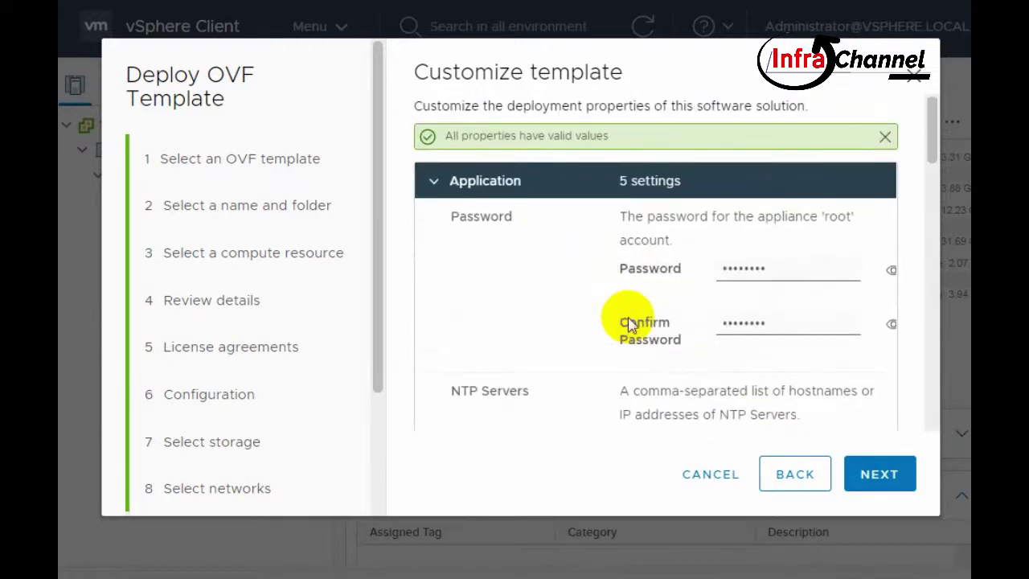
scroll(629, 323, down, 3)
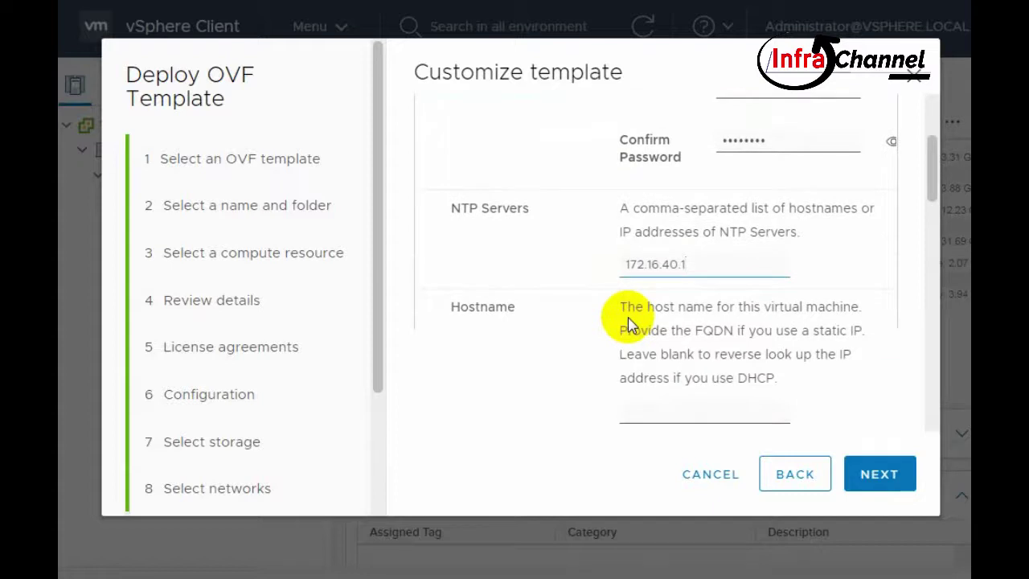
scroll(629, 321, up, 4)
mouse_move(468, 136)
mouse_down()
mouse_move(662, 142)
mouse_move(450, 142)
mouse_up()
scroll(652, 319, down, 1)
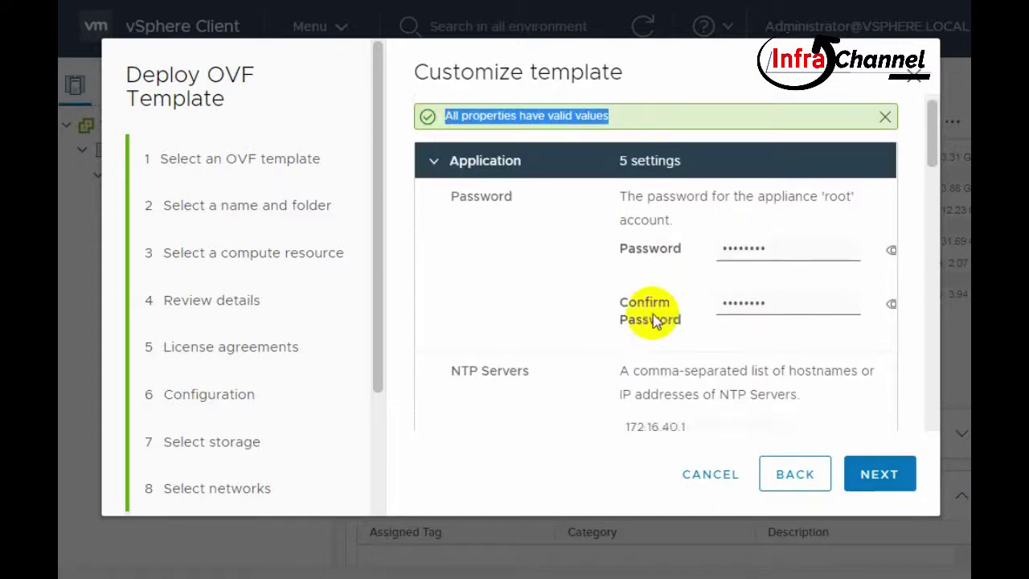
scroll(653, 320, down, 10)
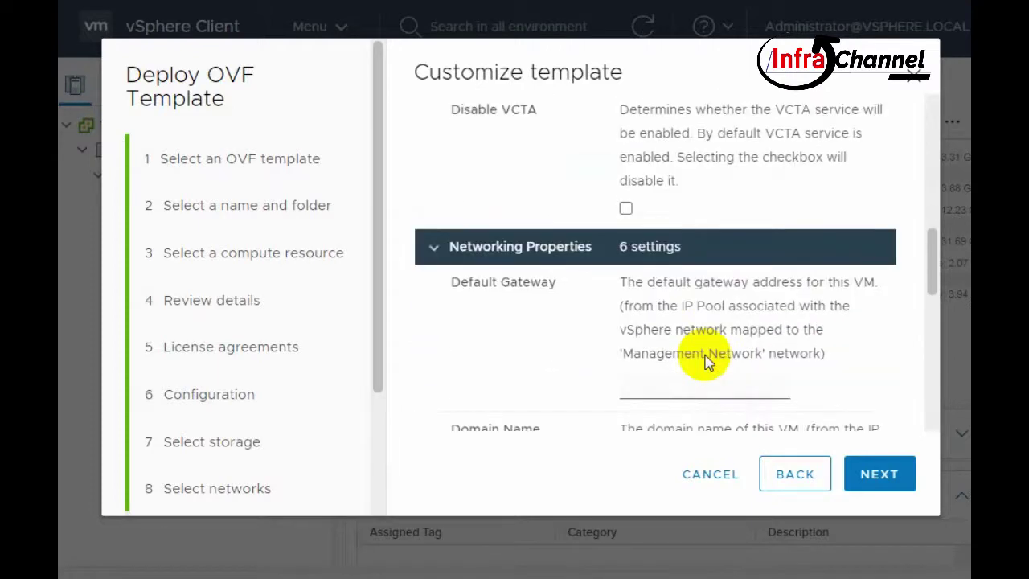
scroll(705, 362, down, 5)
scroll(705, 358, up, 6)
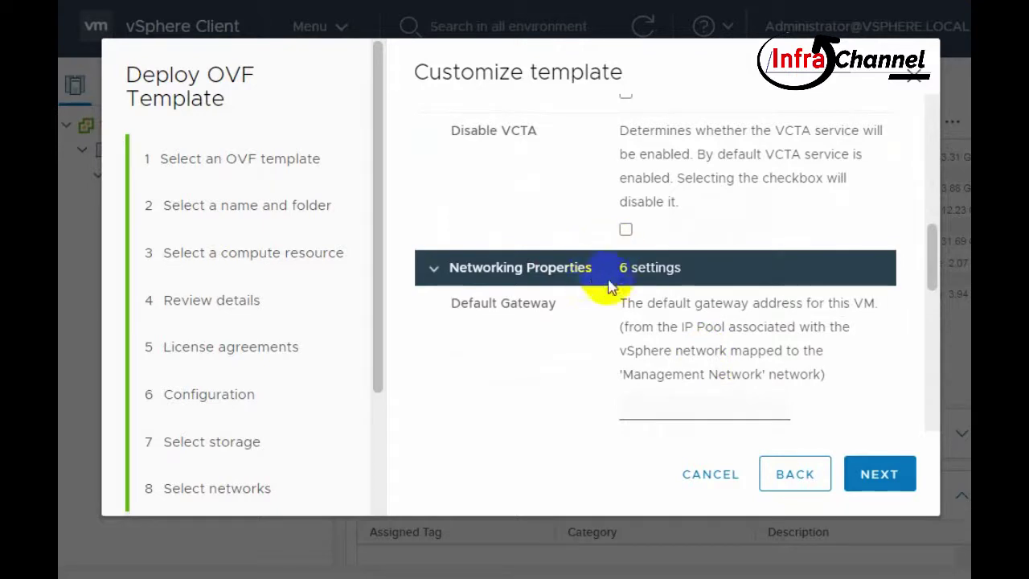
scroll(713, 292, up, 5)
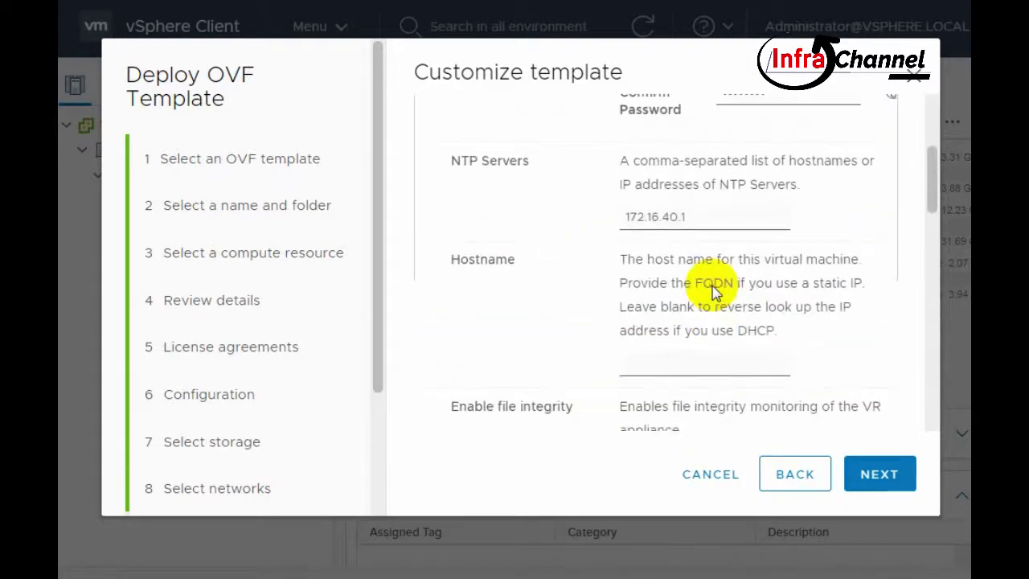
scroll(712, 293, up, 5)
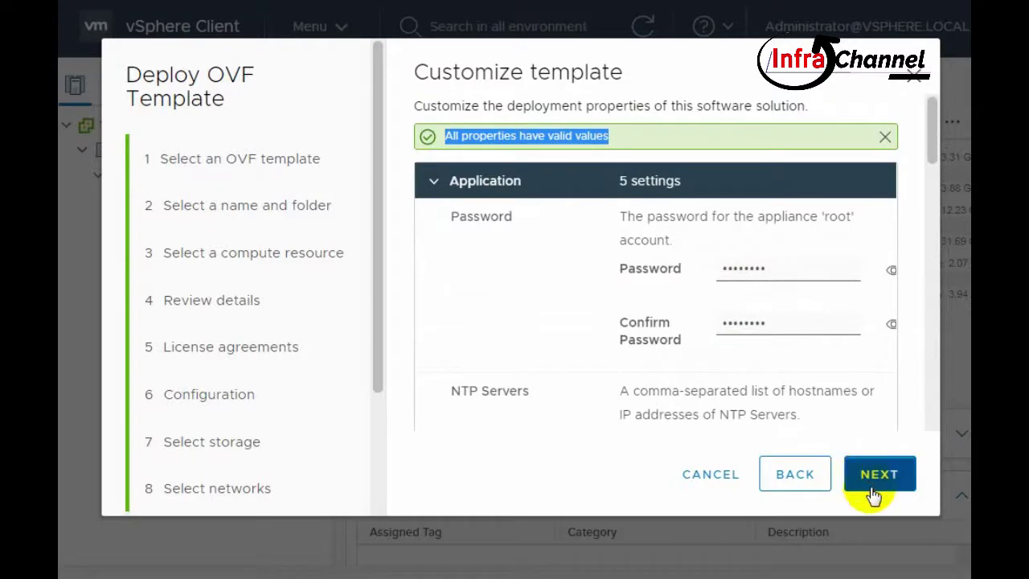
- Accept the vCenter Extension binding, review the summary, and finish deploying vSphere_Replication_SiteA
click(871, 489)
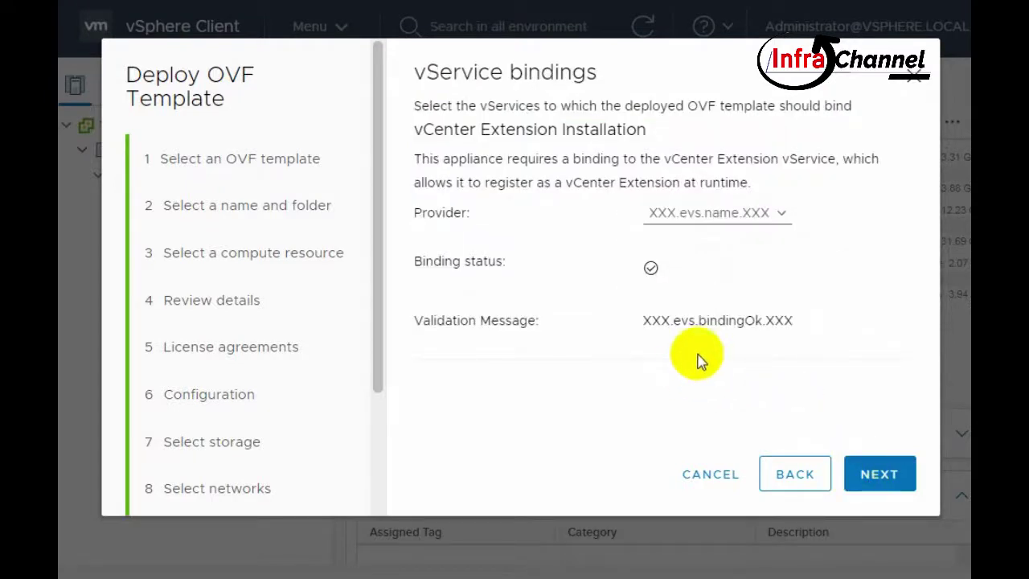
click(874, 476)
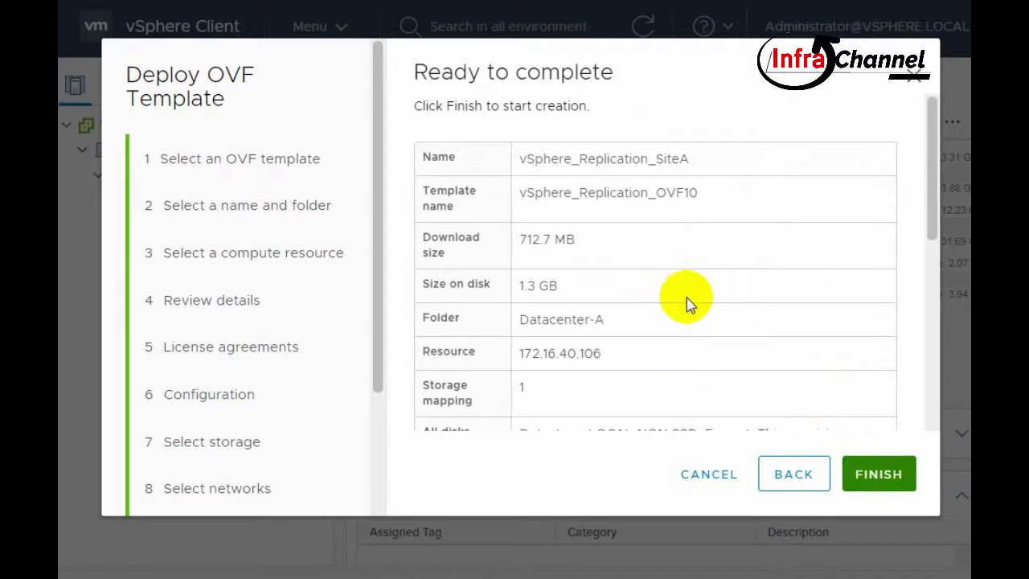
scroll(687, 298, down, 5)
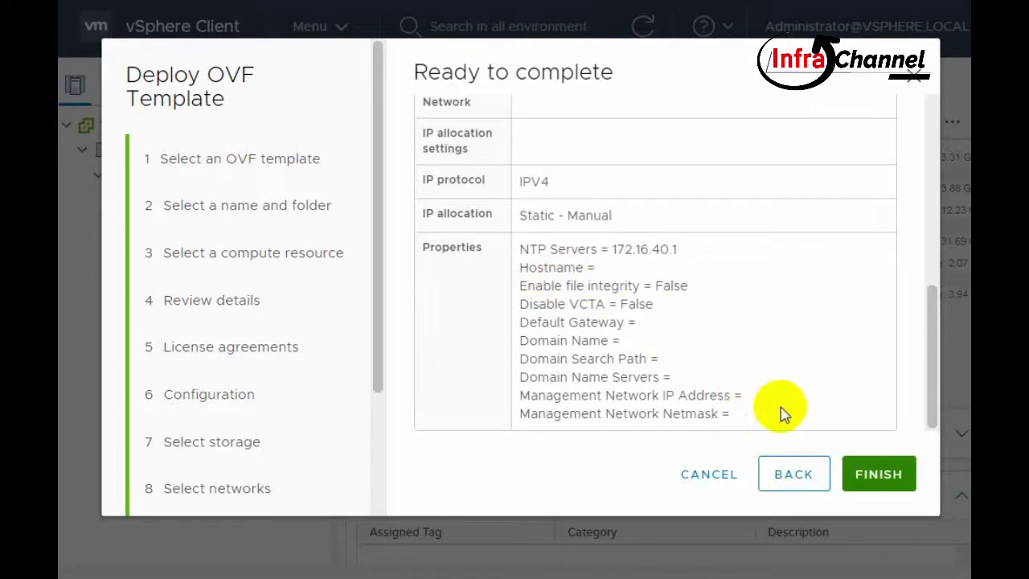
click(889, 472)
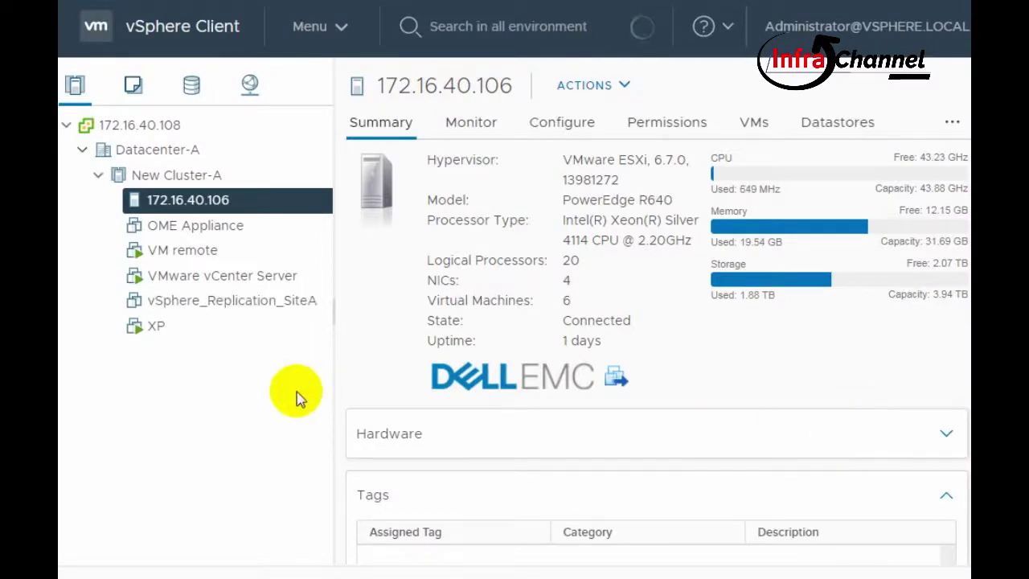
- Select vSphere_Replication_SiteA in the inventory and power it on
click(269, 307)
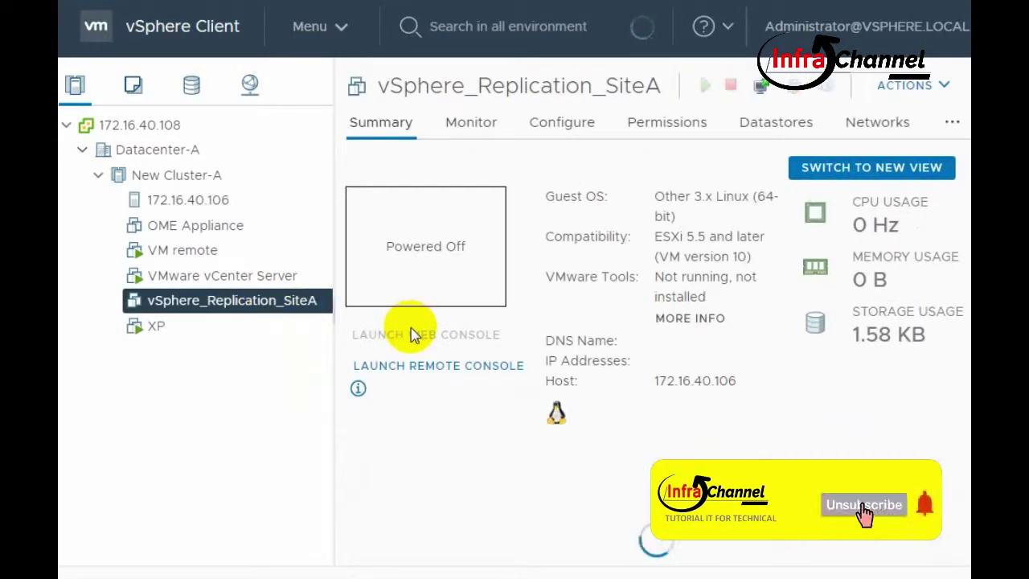
click(704, 86)
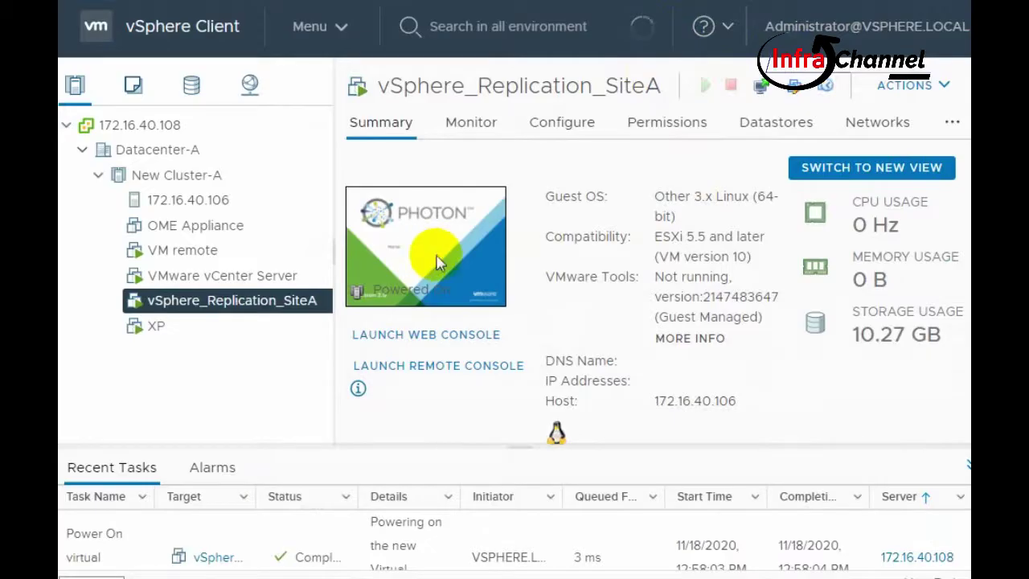
- Launch the Web Console for vSphere_Replication_SiteA
click(434, 259)
click(742, 388)
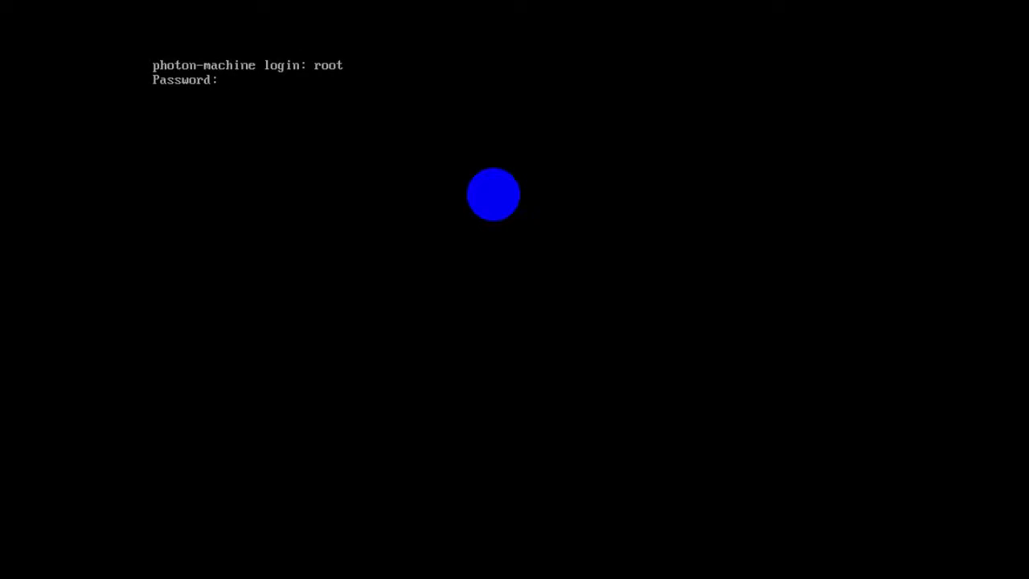
- Log in as root and run /opt/vmware/share/vami/vami_config_net
key(Return)
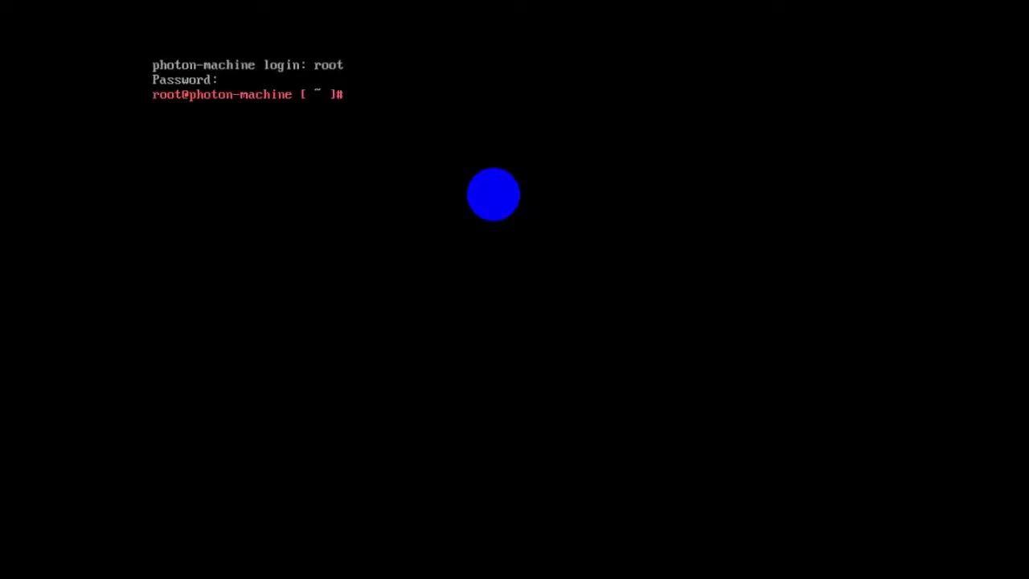
text(/opt/vmware/share)
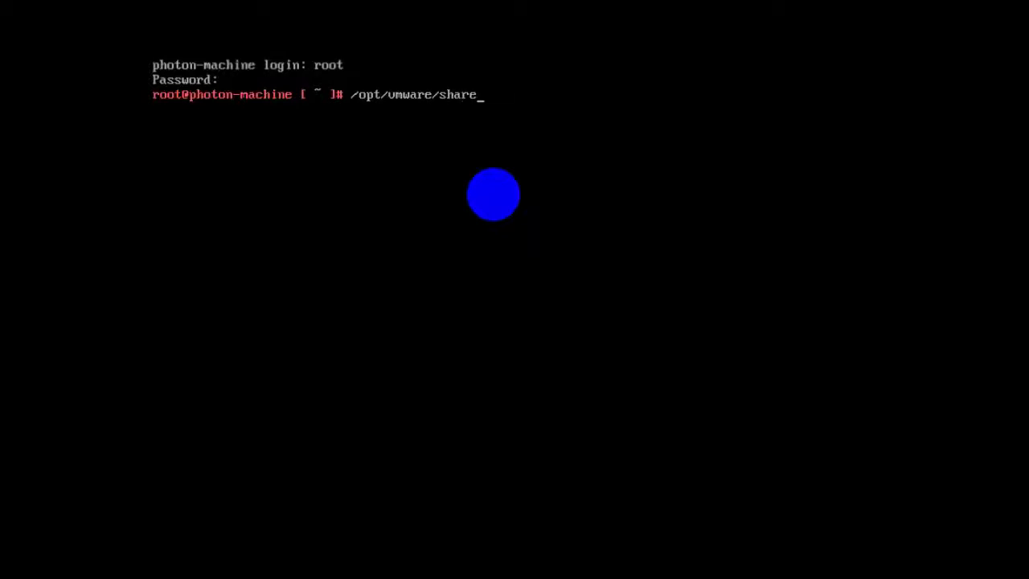
text(/va,)
key(BackSpace)
text(ami/vami)
text(onfig)
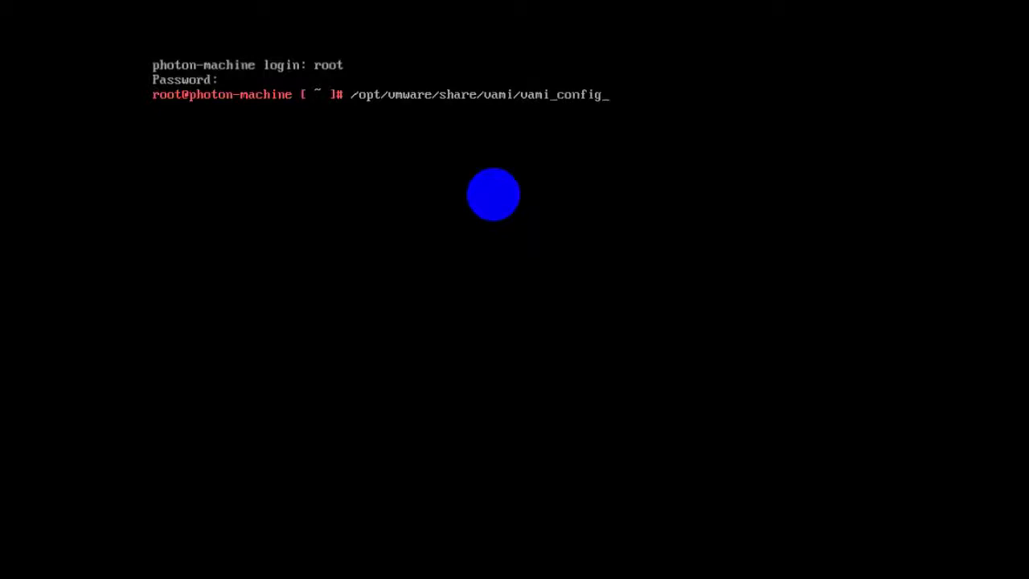
text(_net)
key(Return)
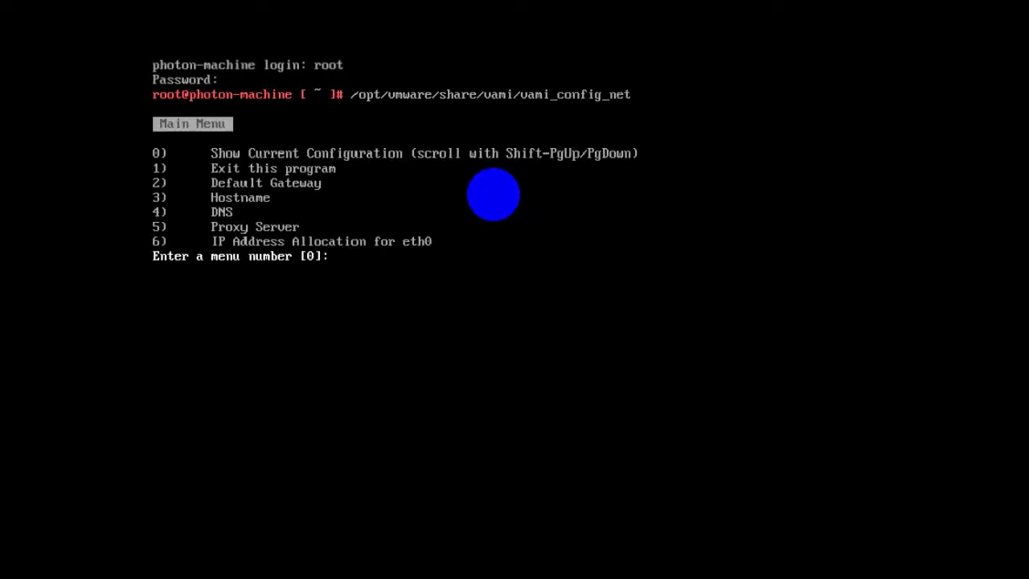
- Choose IP allocation for eth0, skipping IPv6 and picking static IPv4 over DHCP
text(5)
key(BackSpace)
text(6)
key(Return)
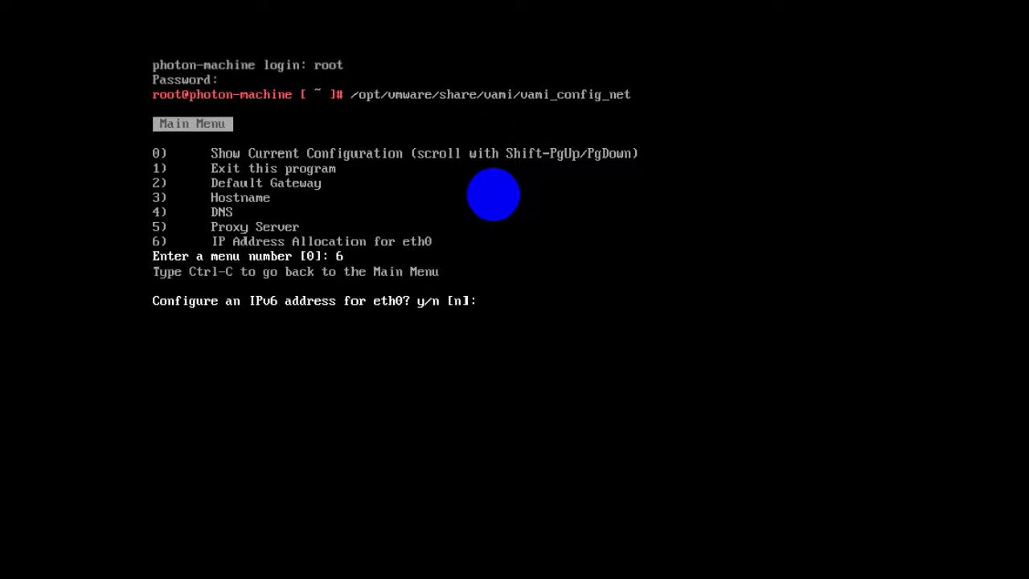
text(n)
key(Return)
text(y)
key(Return)
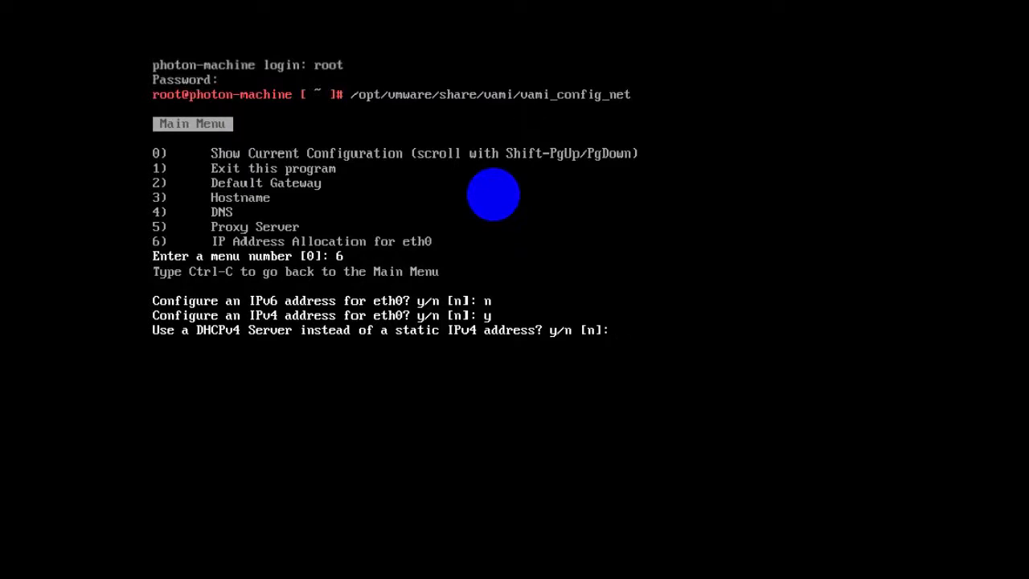
text(n)
key(Return)
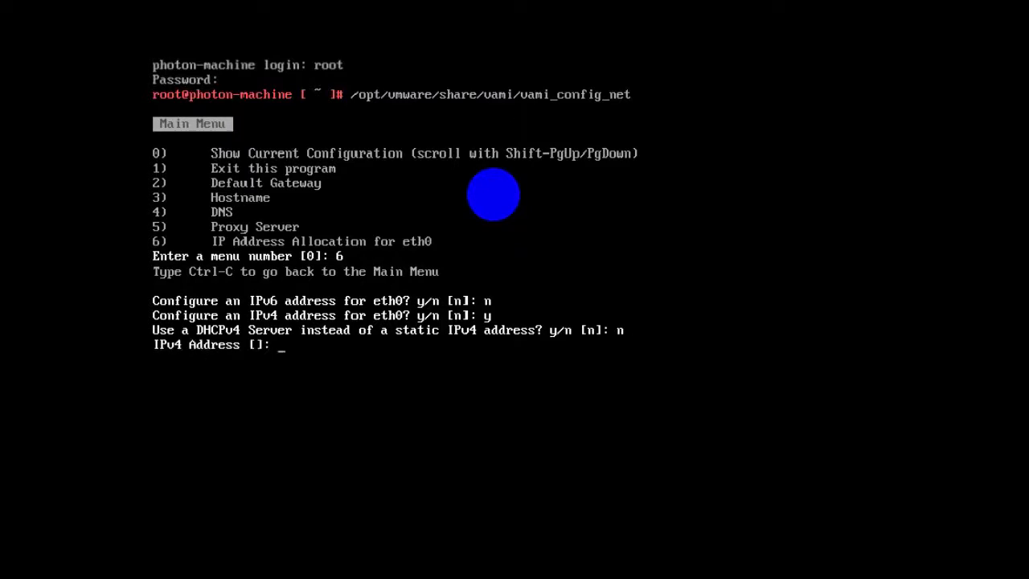
- Enter IPv4 address 172.16.40.126 with netmask 255.255.255.0 and apply it
text(172.16.40.126)
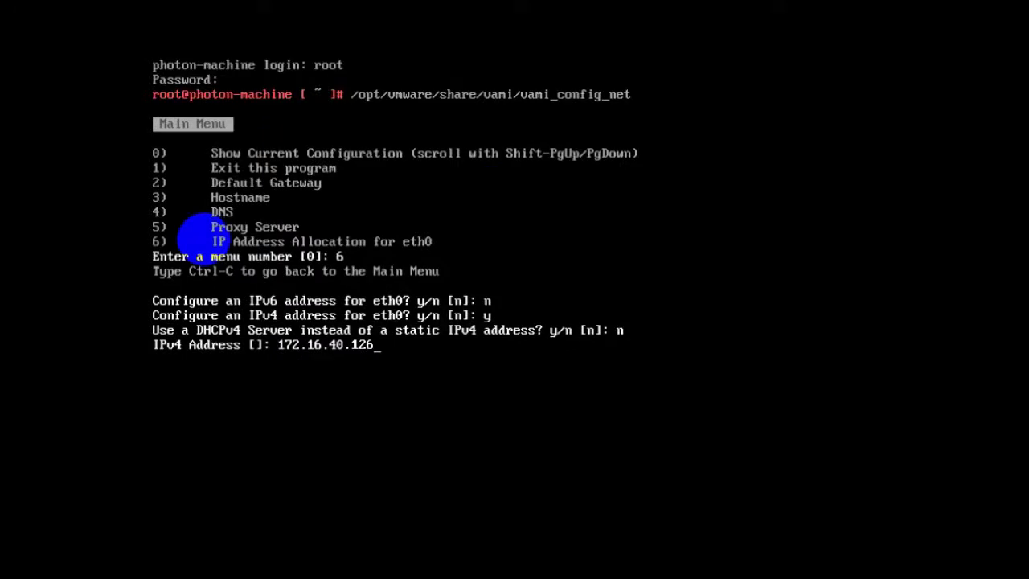
key(Return)
text(255.255.255.0)
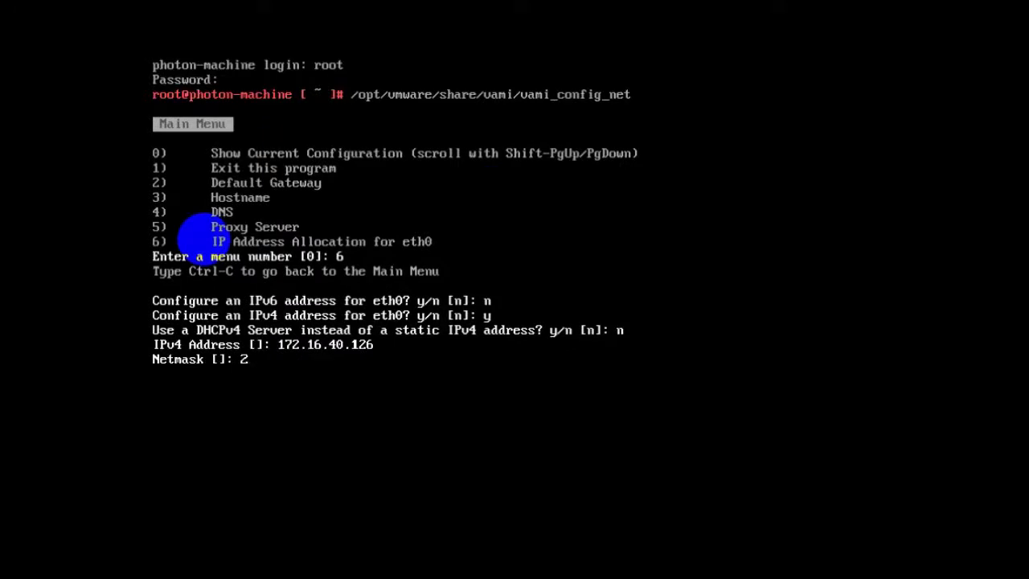
key(Return)
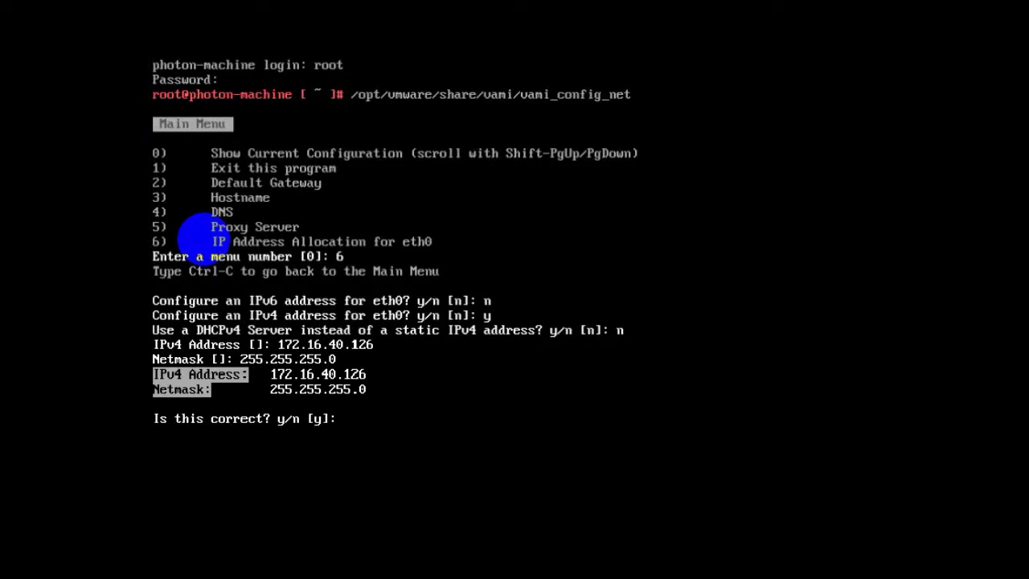
text(y)
key(Return)
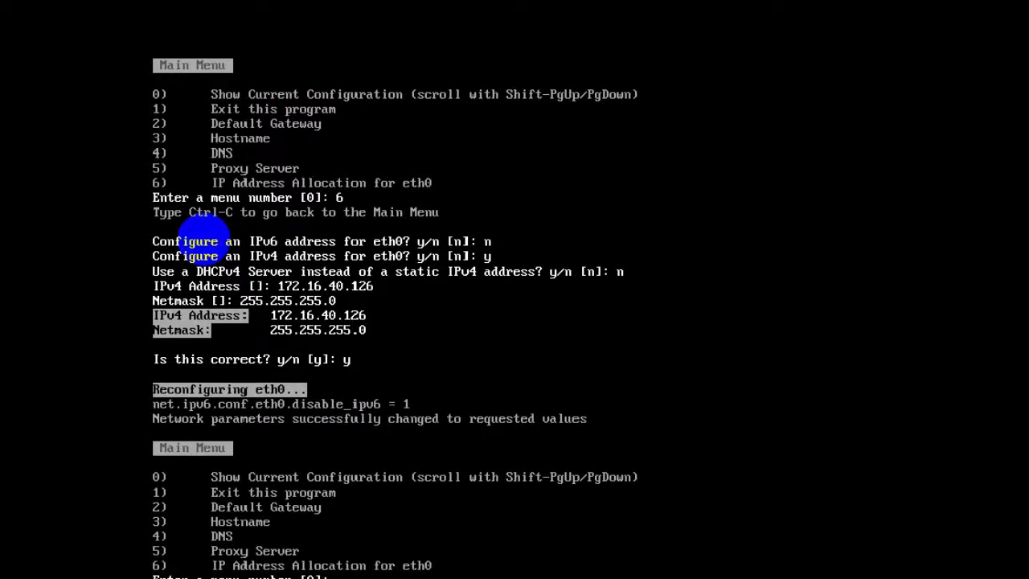
- Attempt default gateway 172.16.40.1 via menu 2, then view the current network configuration
text(2)
key(Return)
text(172.16.40.1)
key(Return)
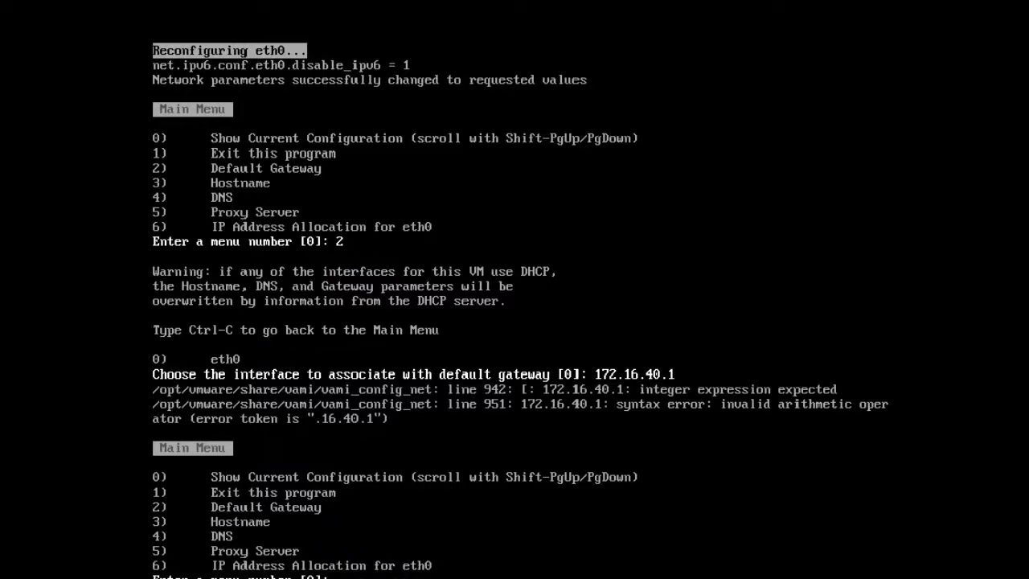
key(Return)
- Set DNS servers 172.16.40.1 and 8.8.8.8, leaving domain name and search path blank
text(4)
key(Return)
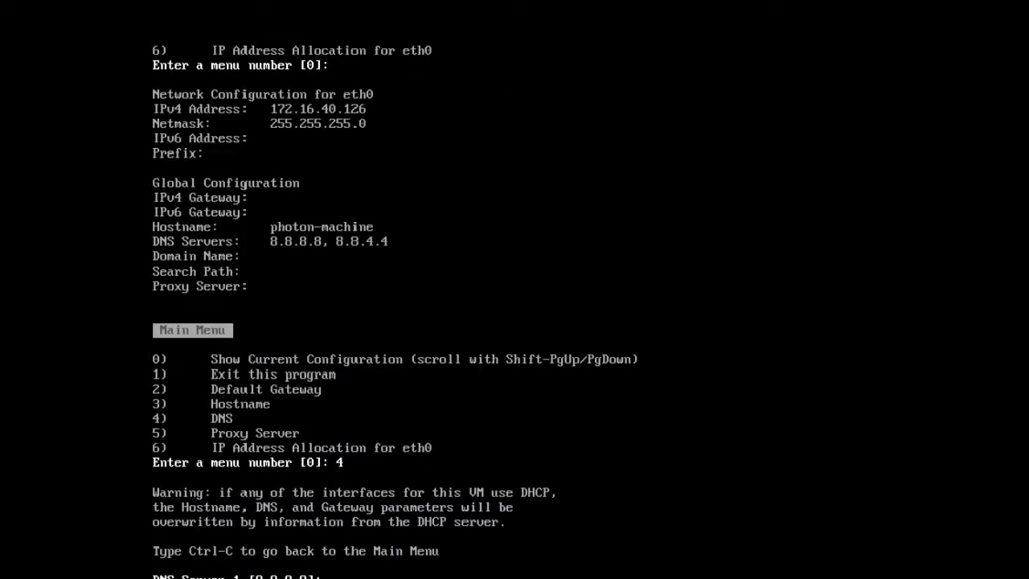
text(172.16.40.1)
key(Return)
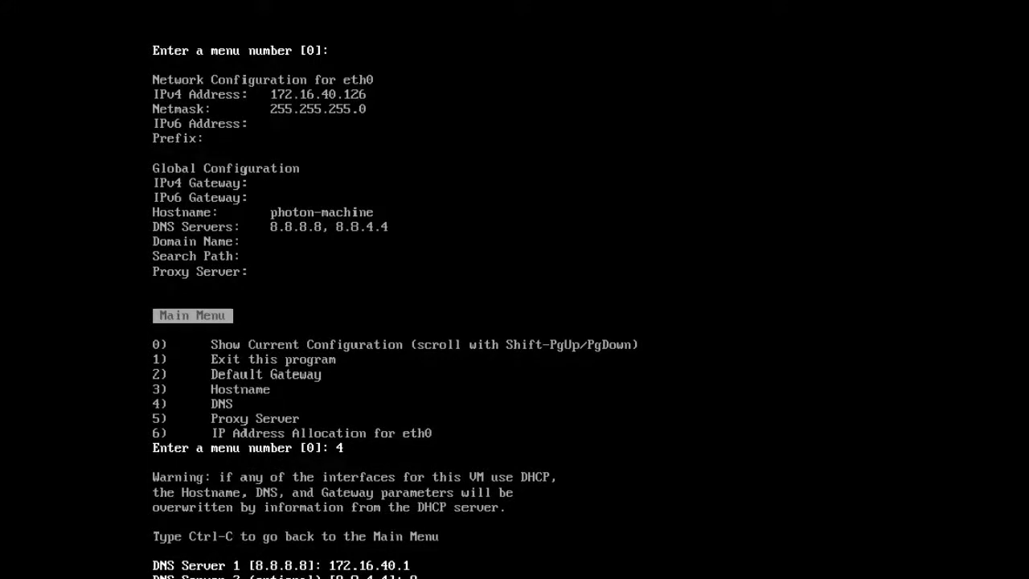
text(8.8.8.8)
key(Return)
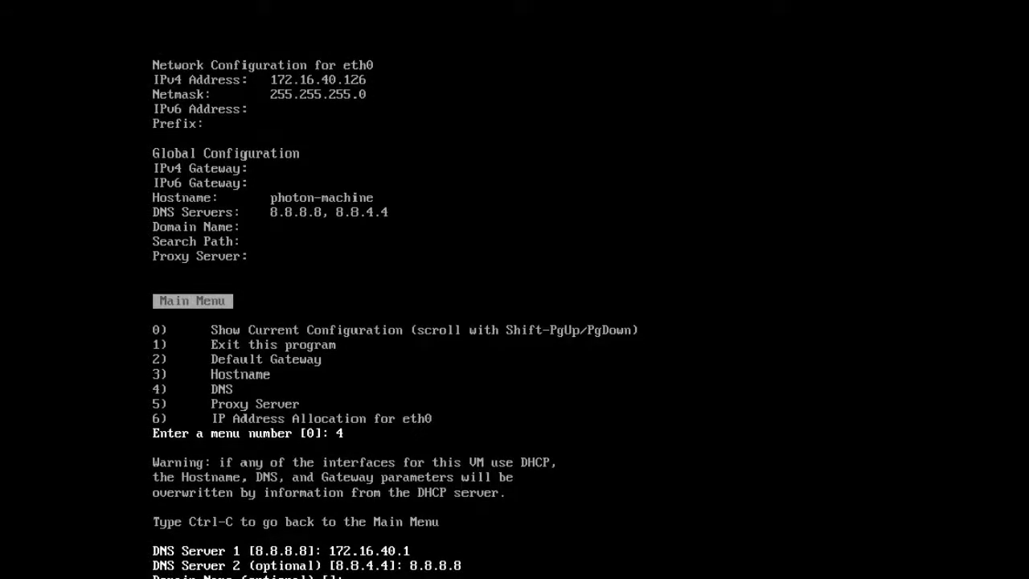
key(Return)
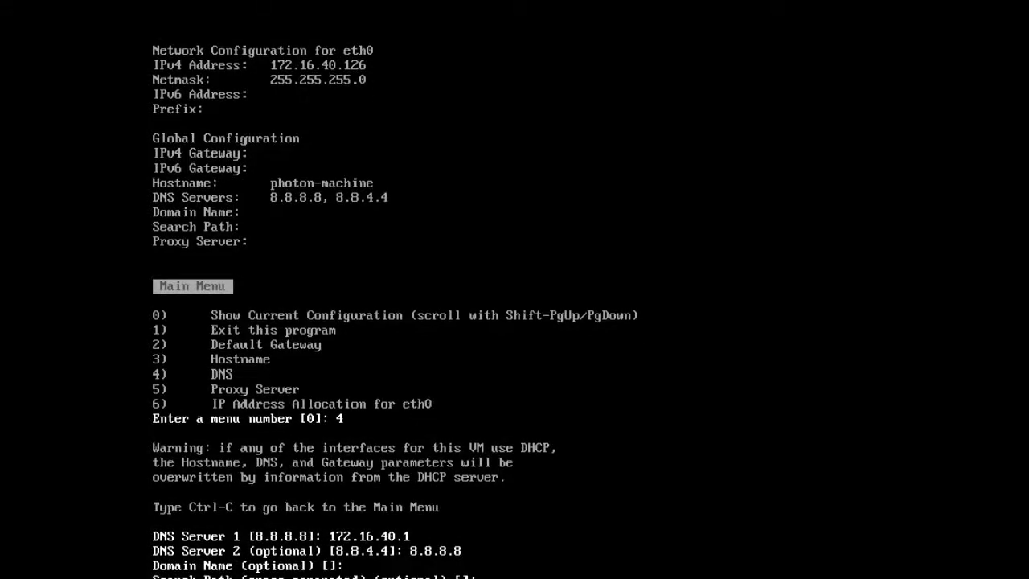
key(Return)
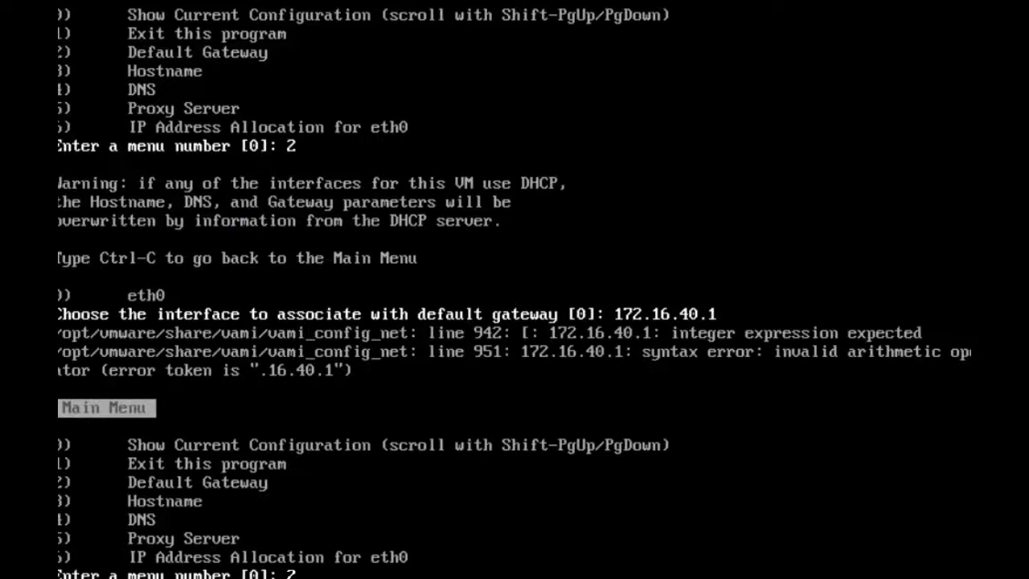
text(2)
key(Return)
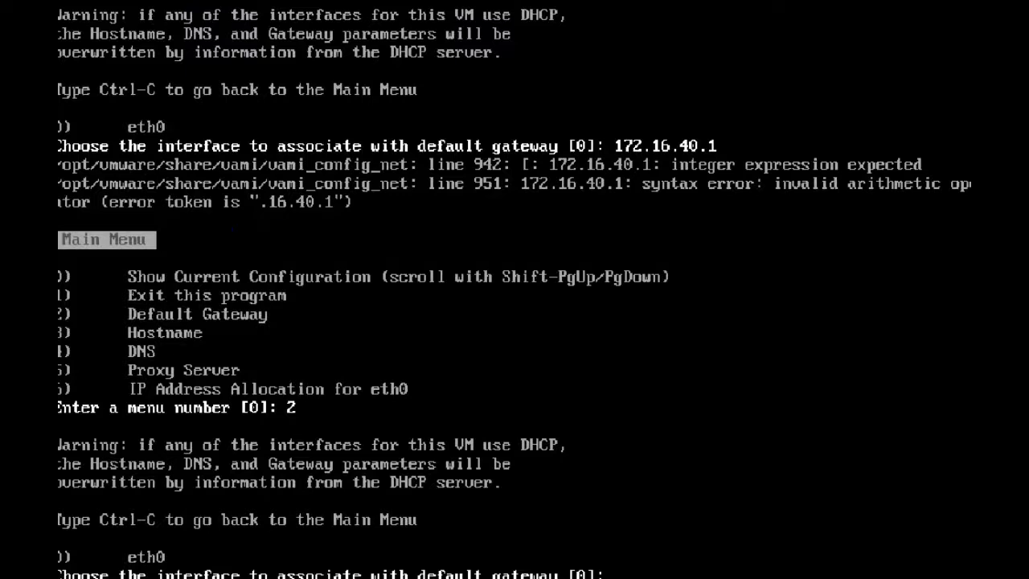
- Associate the gateway with eth0, enter IPv4 gateway 172.16.40.1, and leave IPv6 gateway blank
text(eth0)
key(Return)
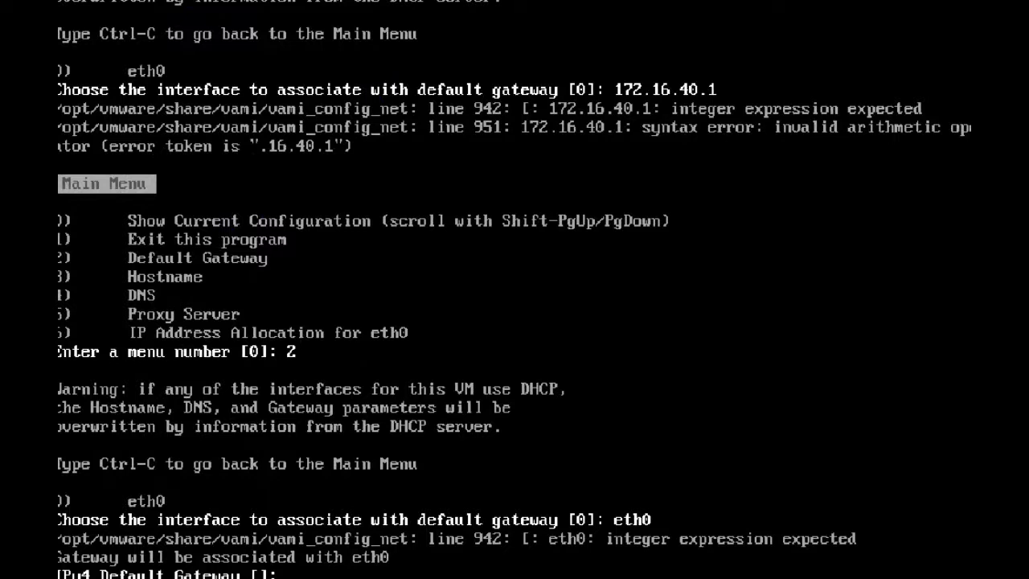
text(172.16.40.1)
key(Return)
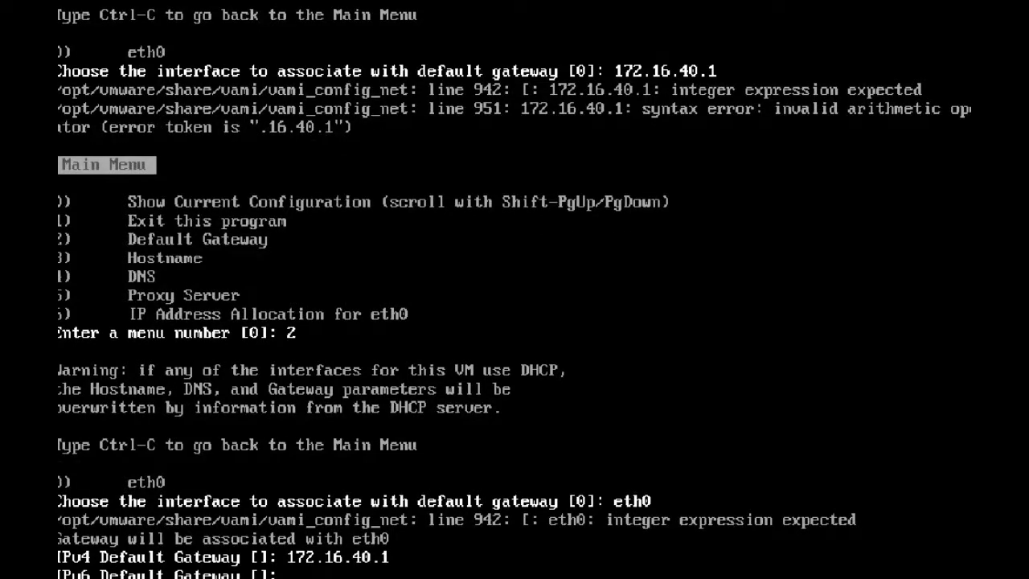
key(Return)
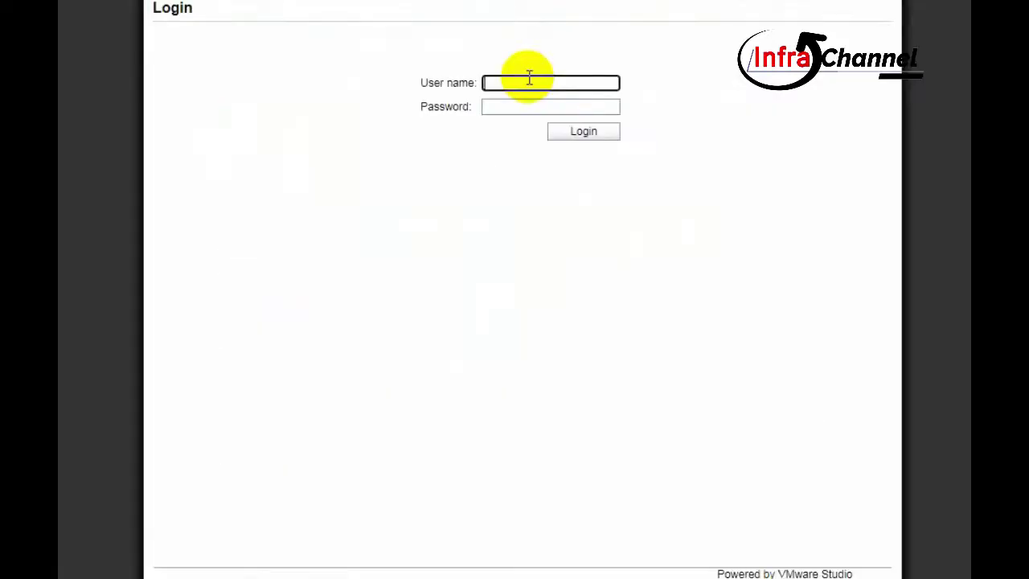
- Sign in to the appliance management page as root and review the Time Zone settings
text(root)
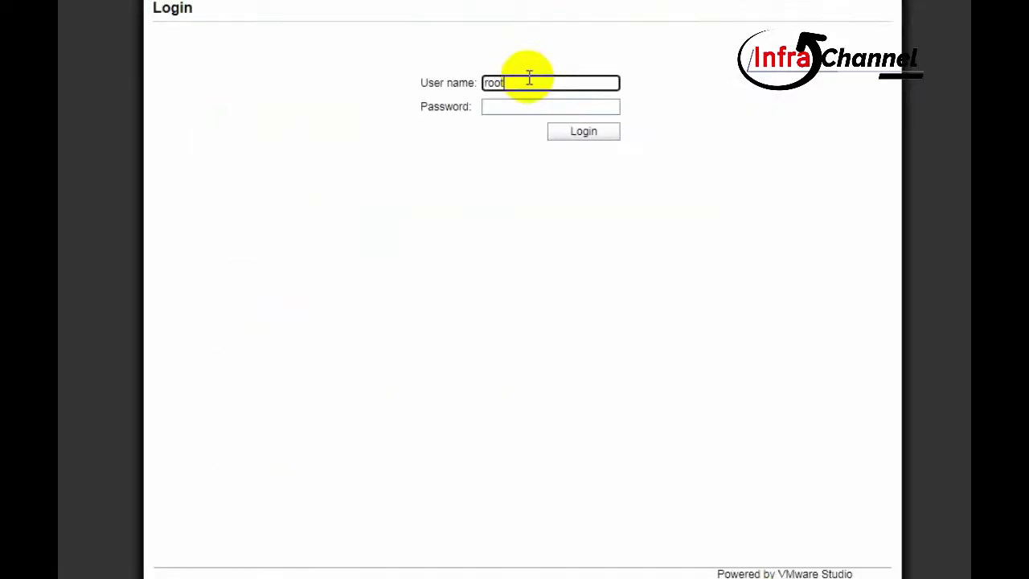
key(Tab)
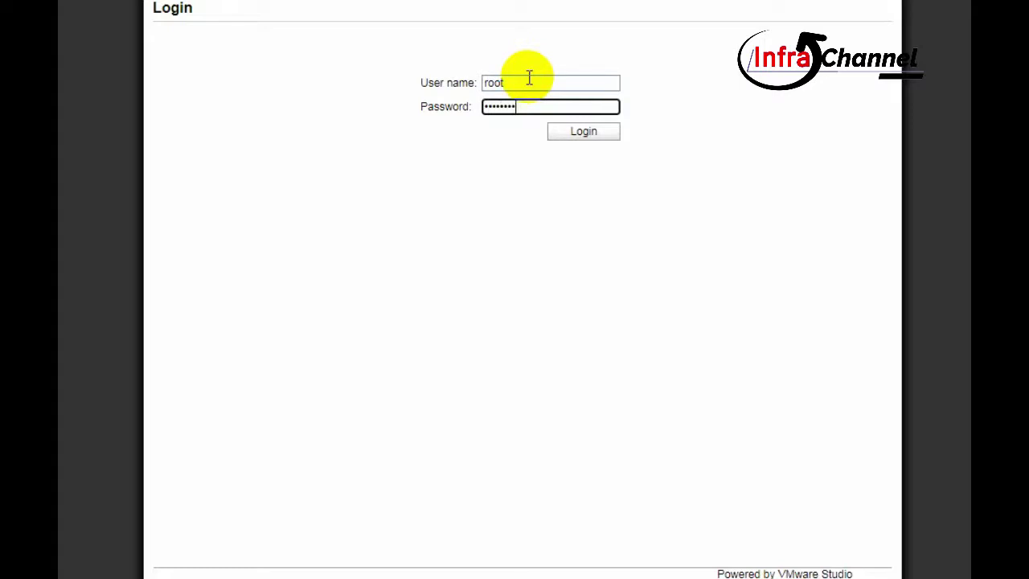
key(Return)
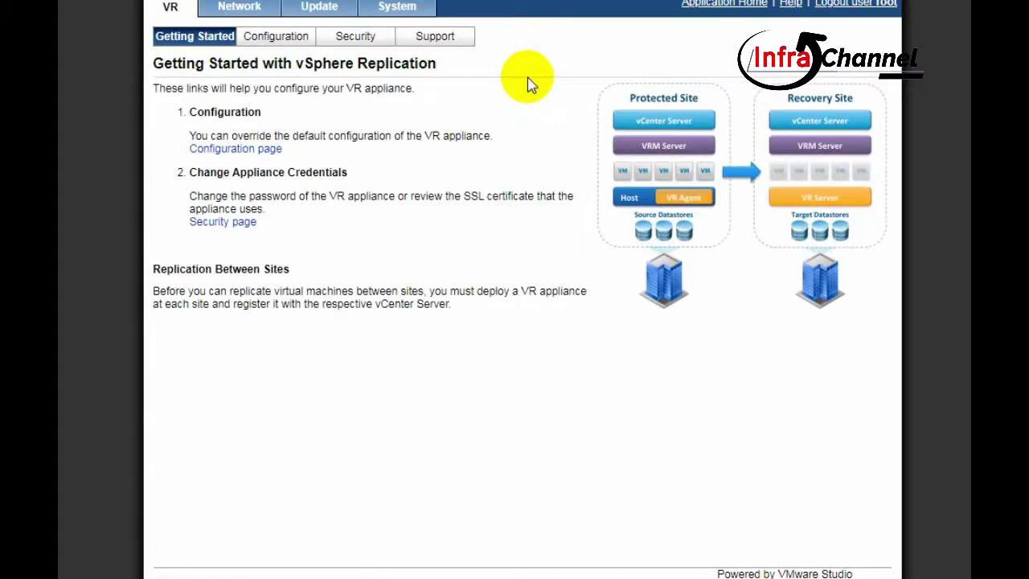
click(240, 7)
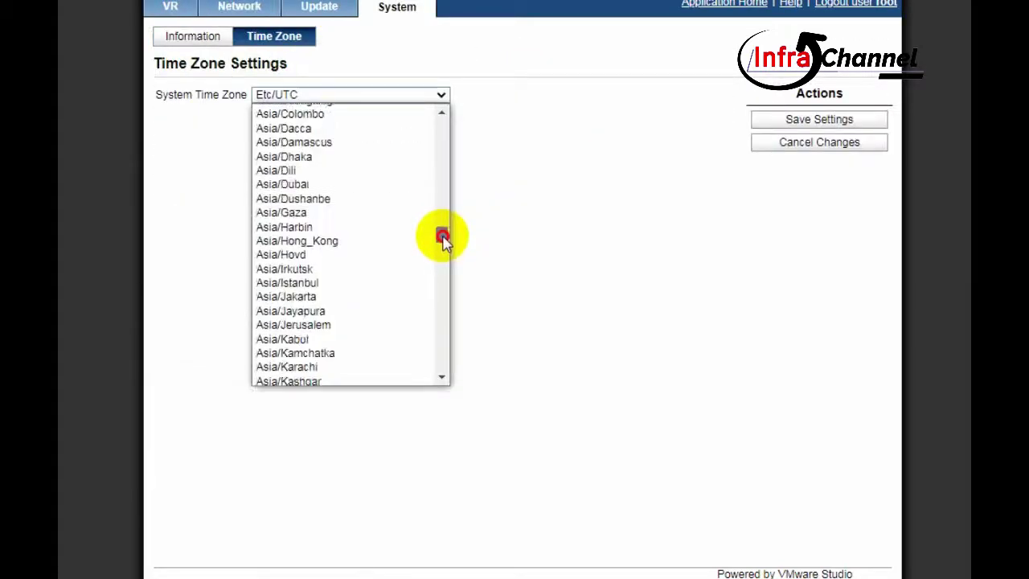
drag(443, 237, 443, 230)
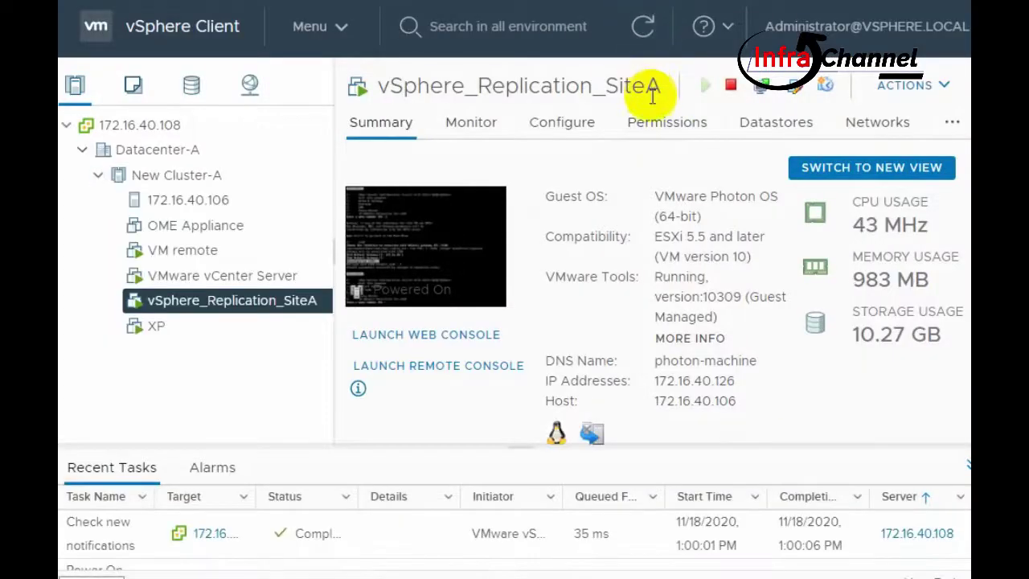
- Refresh the inventory and start the Deploy OVF Template wizard on New Cluster-B
click(654, 38)
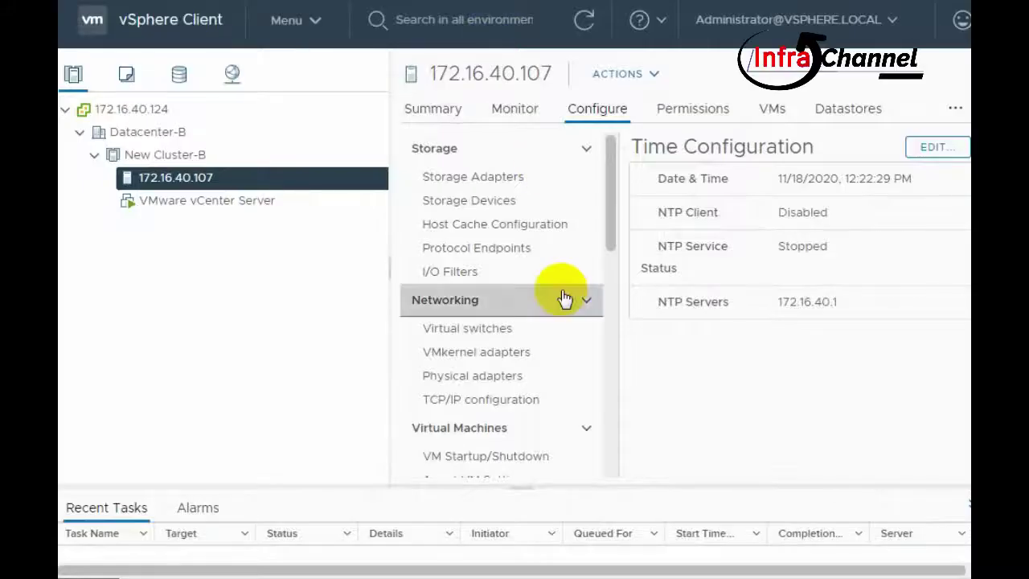
click(584, 21)
click(197, 154)
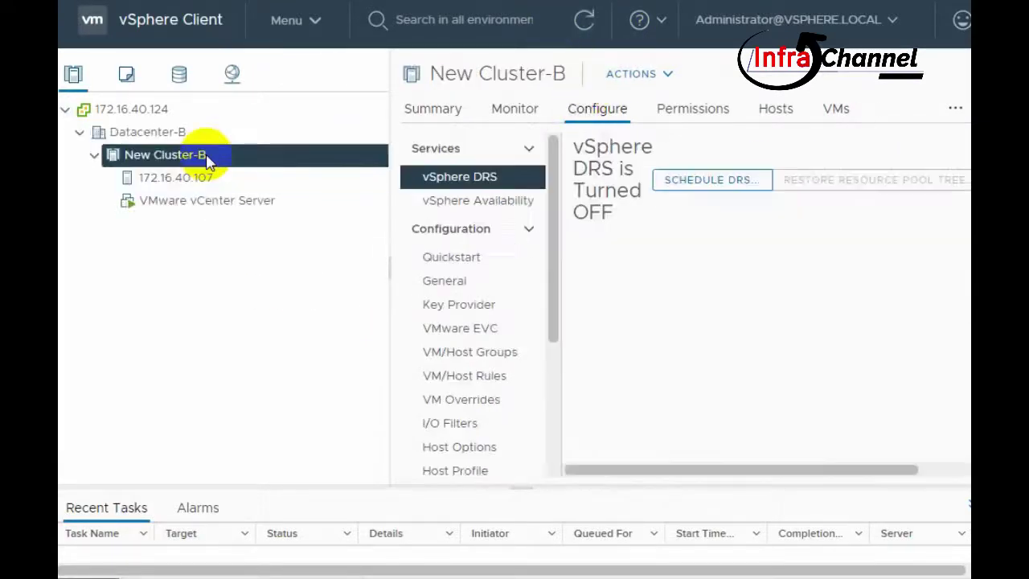
right_click(201, 154)
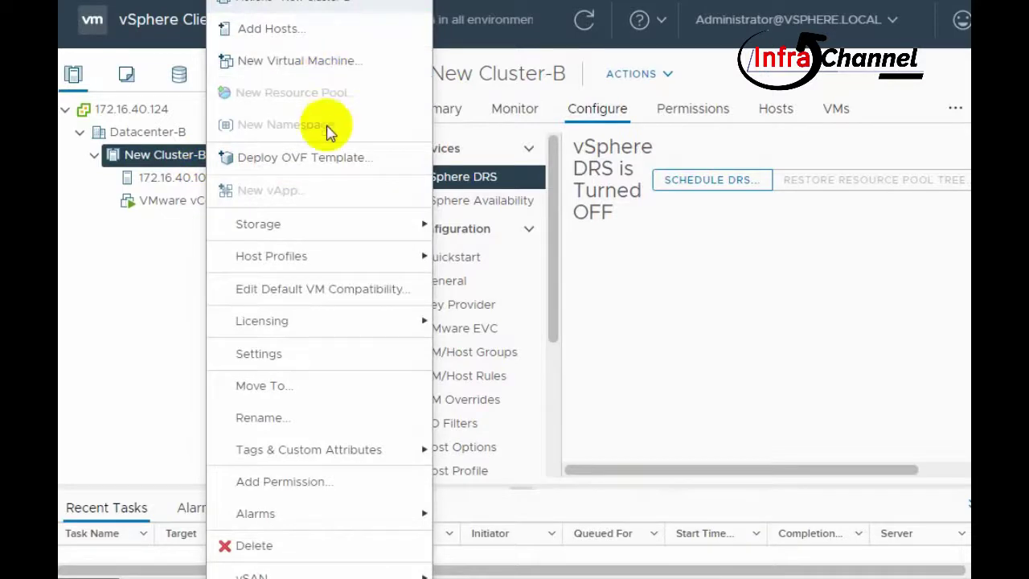
click(331, 158)
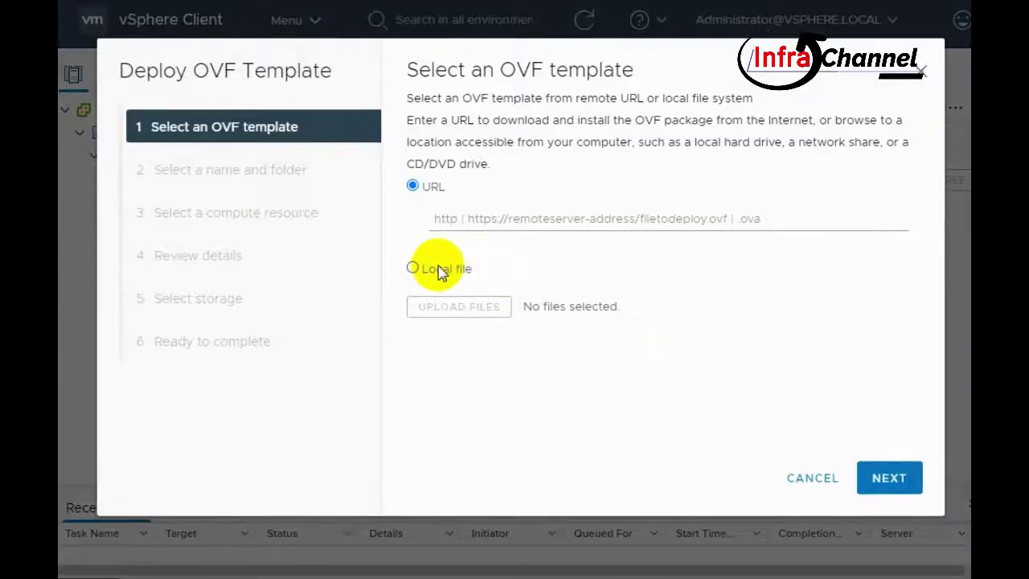
- Upload the local OVF10 .ovf, .mf, .cert and support and system VMDK files
click(438, 268)
click(502, 315)
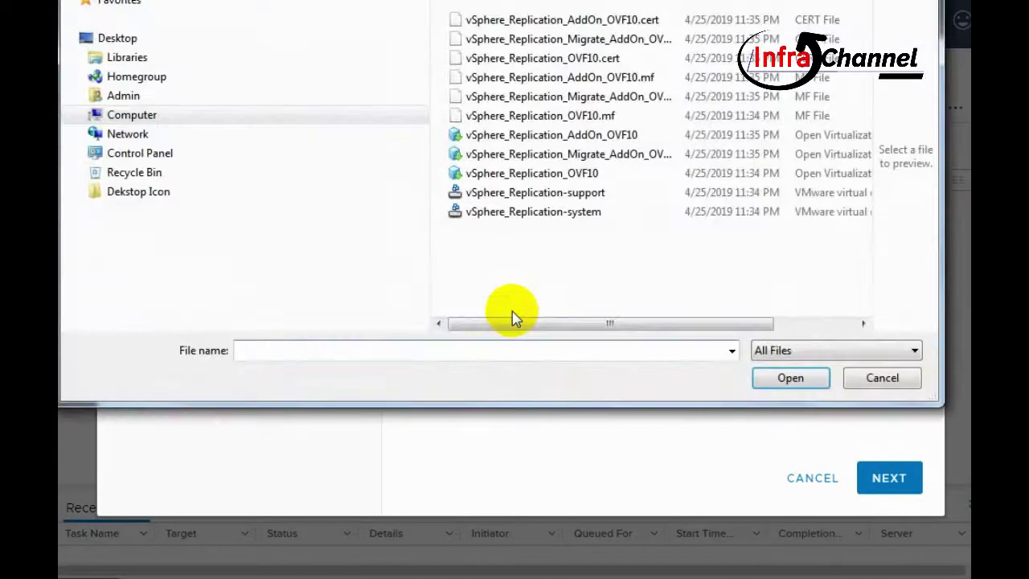
click(575, 210)
ctrl+click(573, 193)
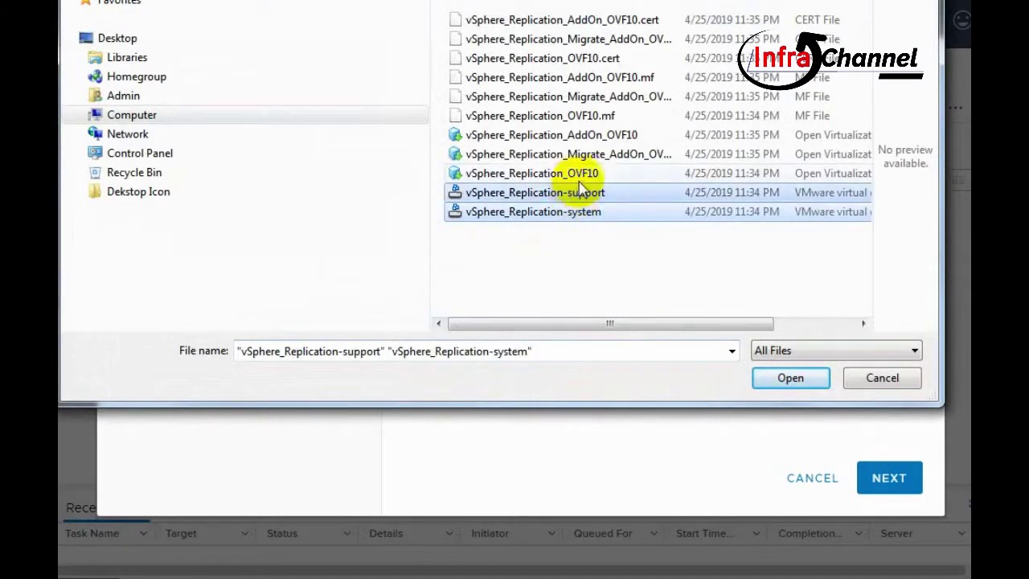
ctrl+click(577, 173)
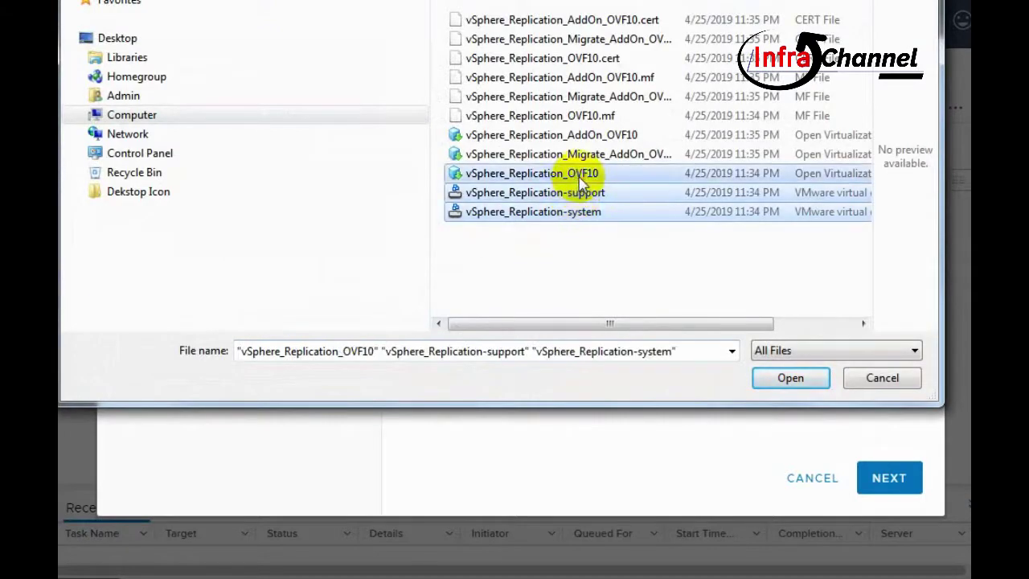
ctrl+click(604, 58)
ctrl+click(635, 116)
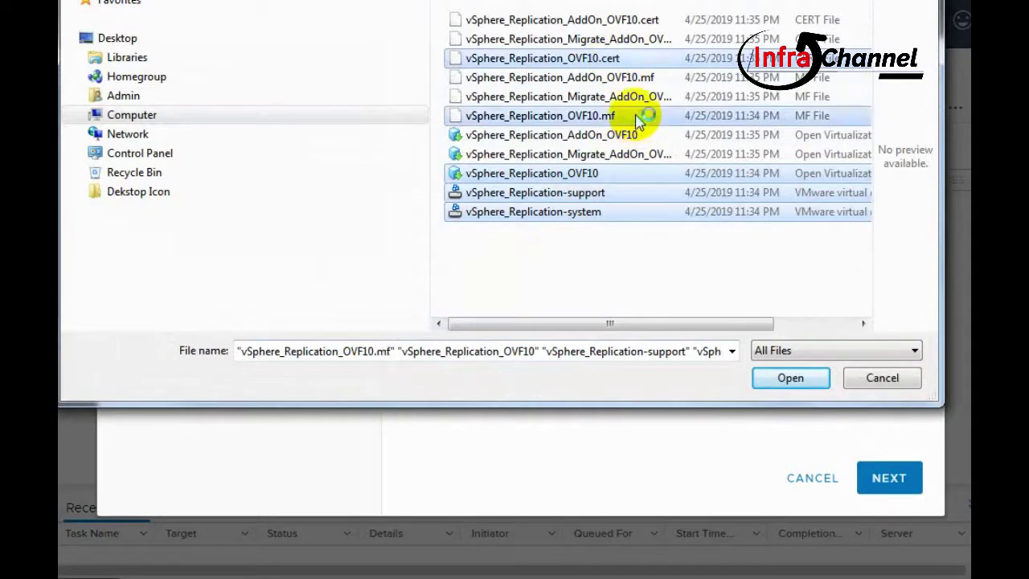
click(807, 379)
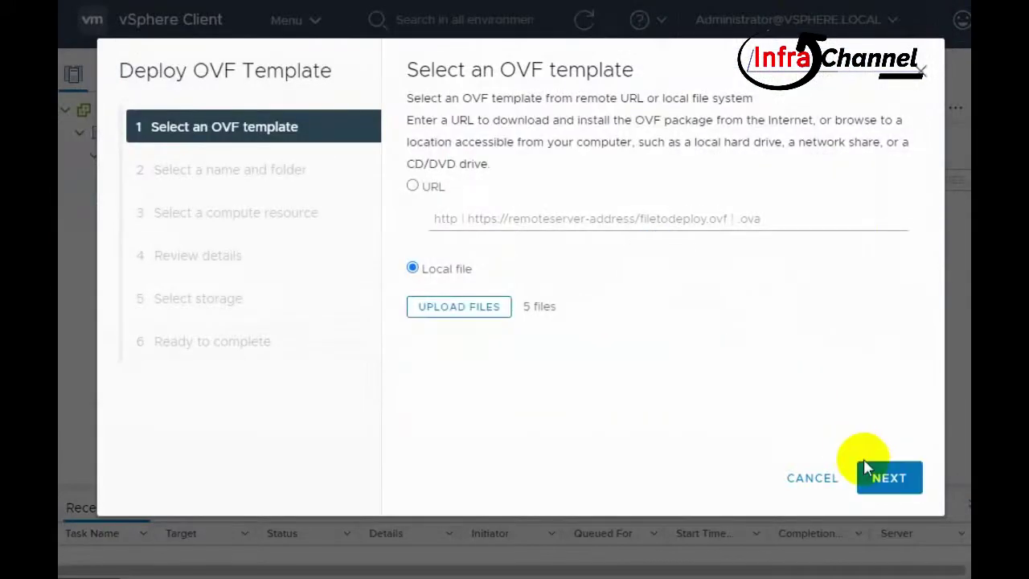
click(865, 466)
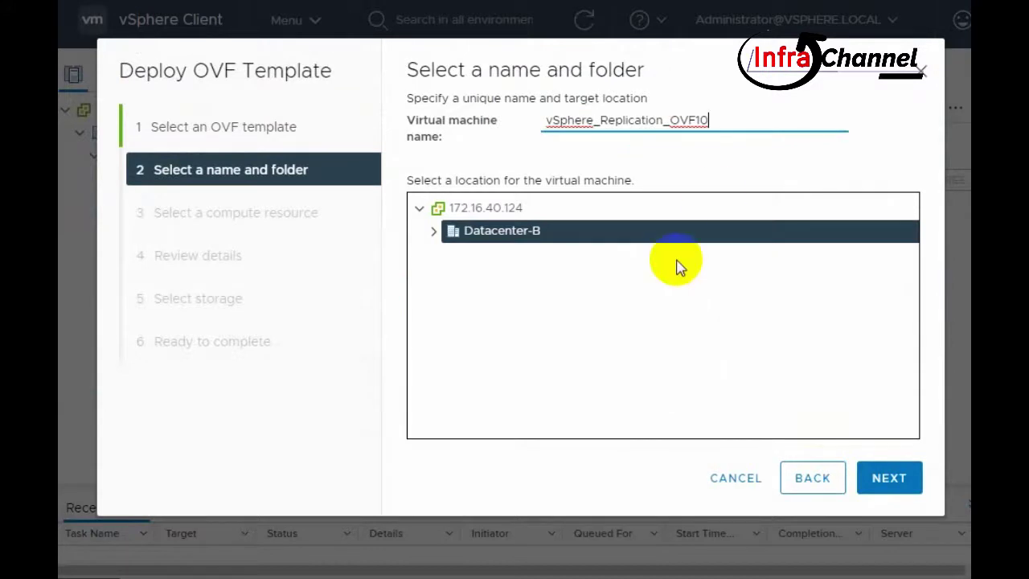
- Name the VM vSphere_Replication_SiteB and accept New Cluster-B as the compute resource
key(BackSpace)
key(BackSpace)
key(BackSpace)
key(BackSpace)
key(BackSpace)
text(SiteB)
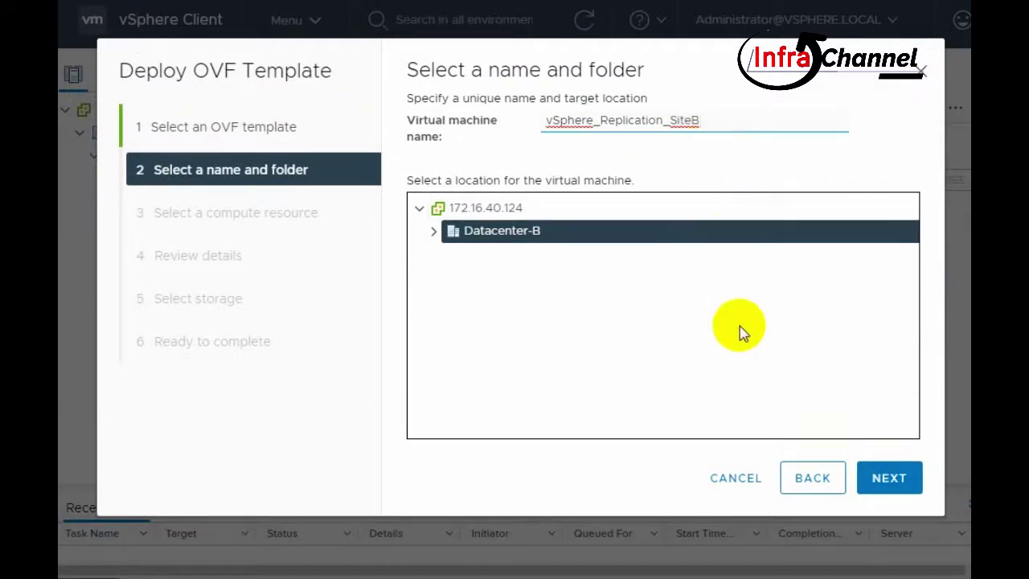
click(884, 479)
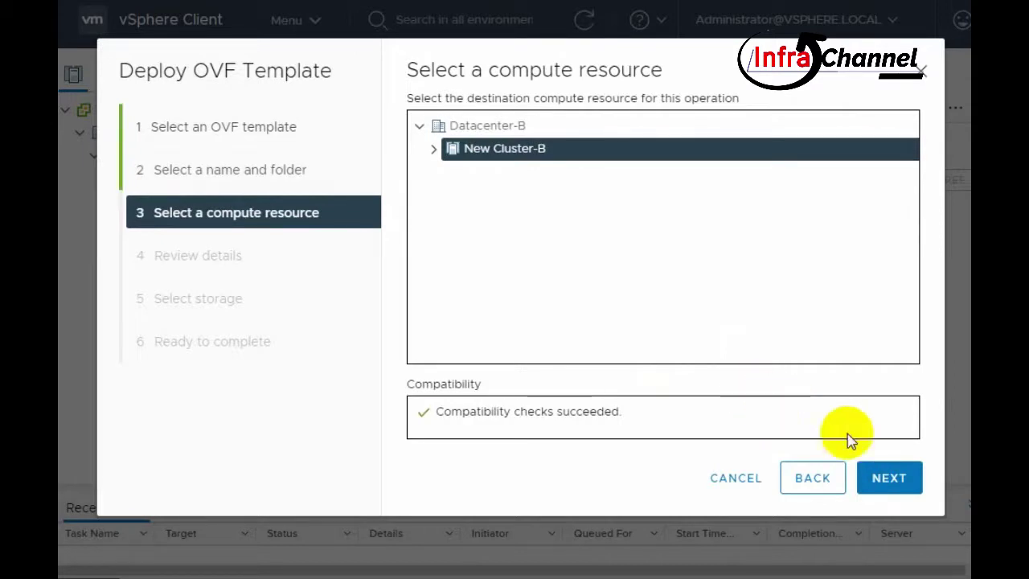
click(889, 477)
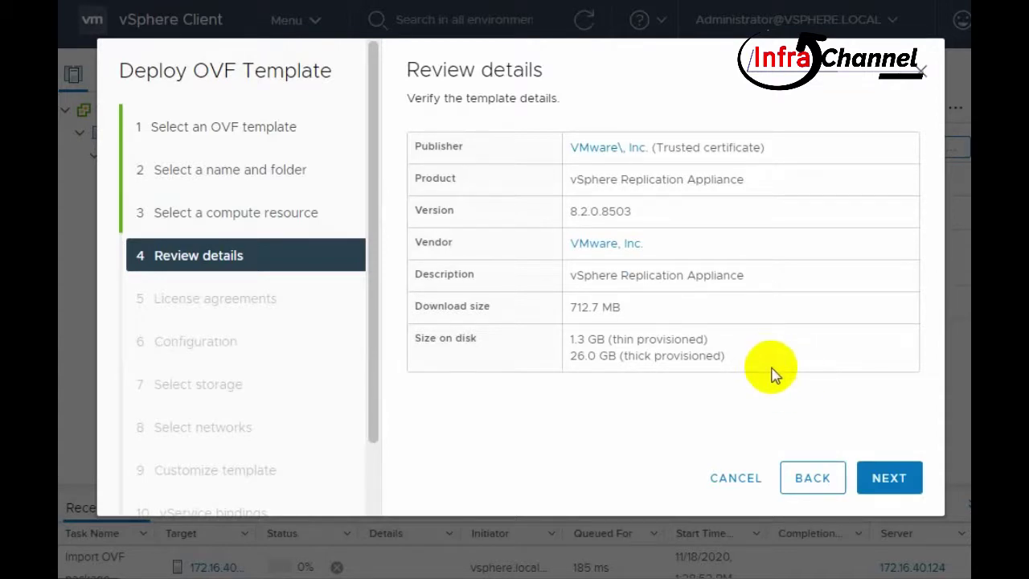
- Accept all license agreements and choose the 2 vCPU deployment configuration
click(888, 478)
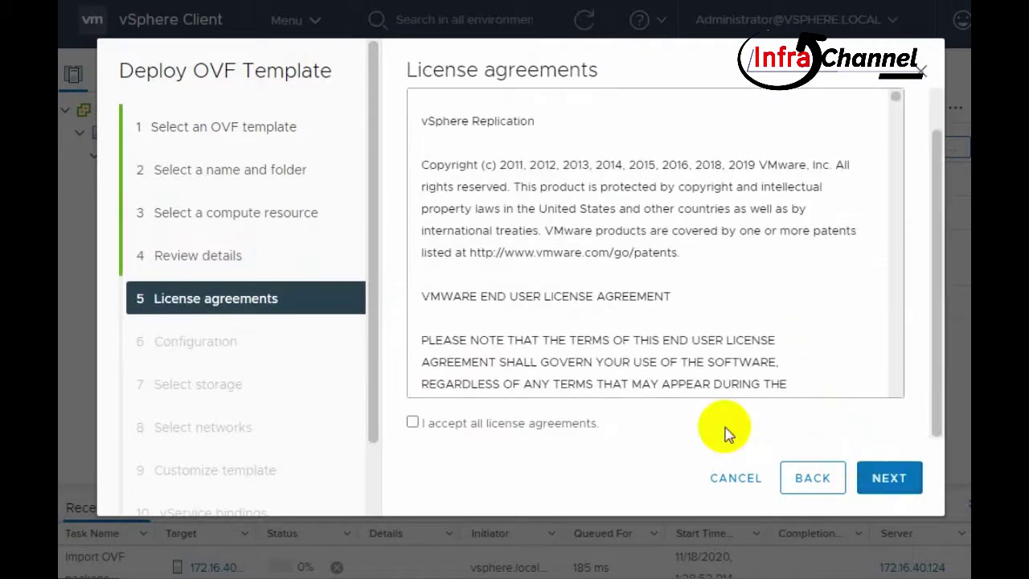
click(537, 427)
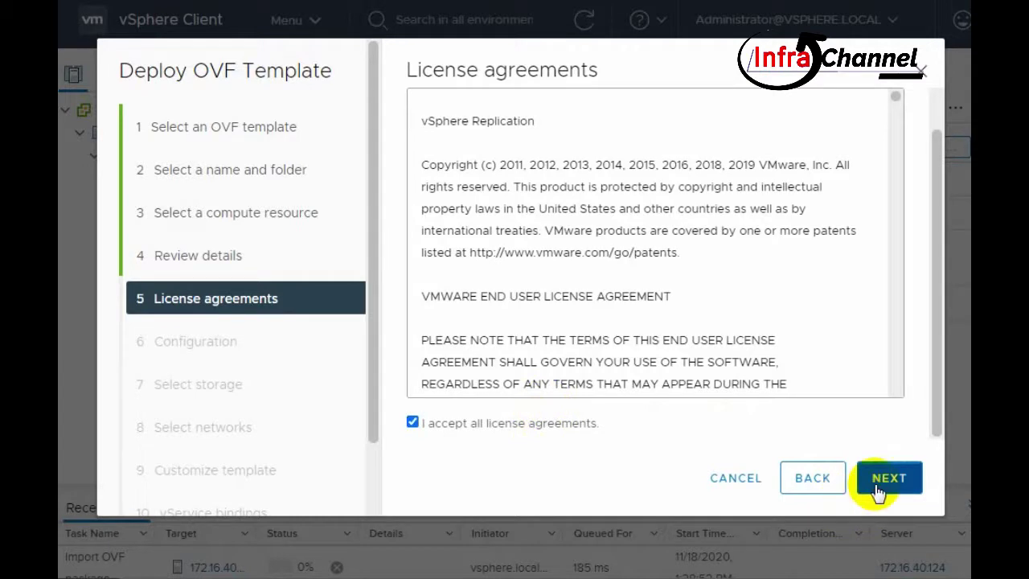
click(880, 482)
scroll(724, 201, up, 2)
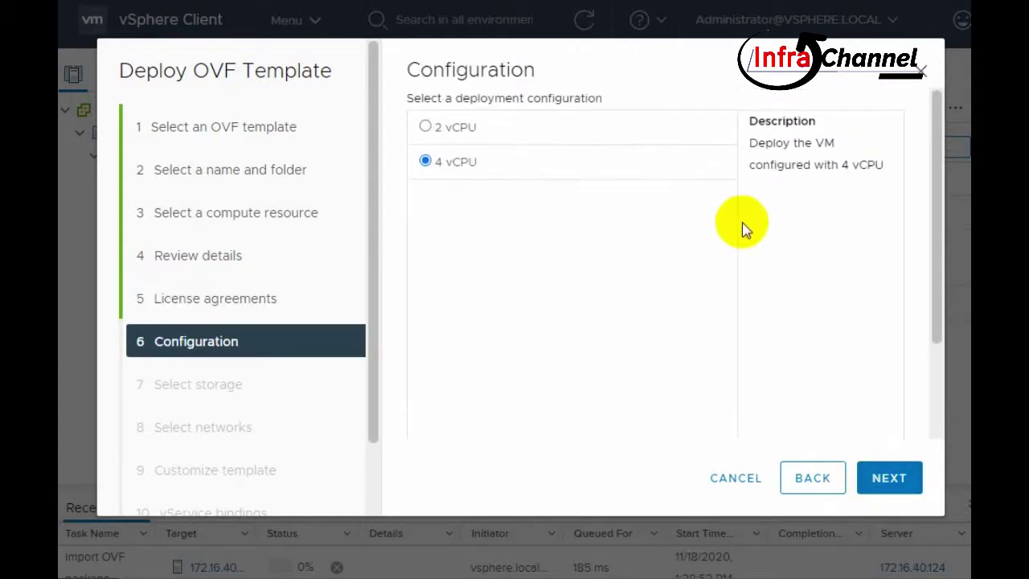
click(428, 127)
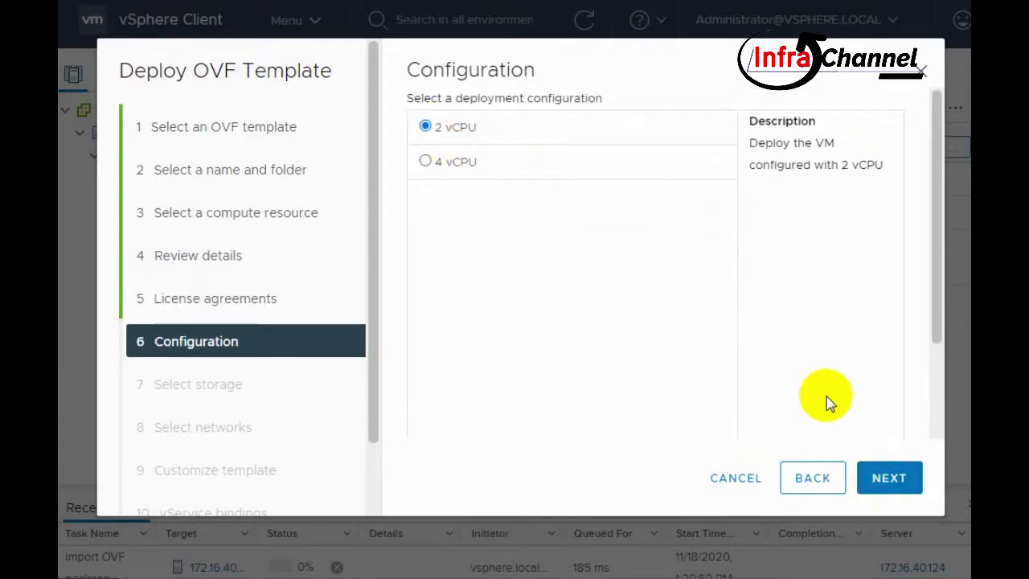
click(870, 473)
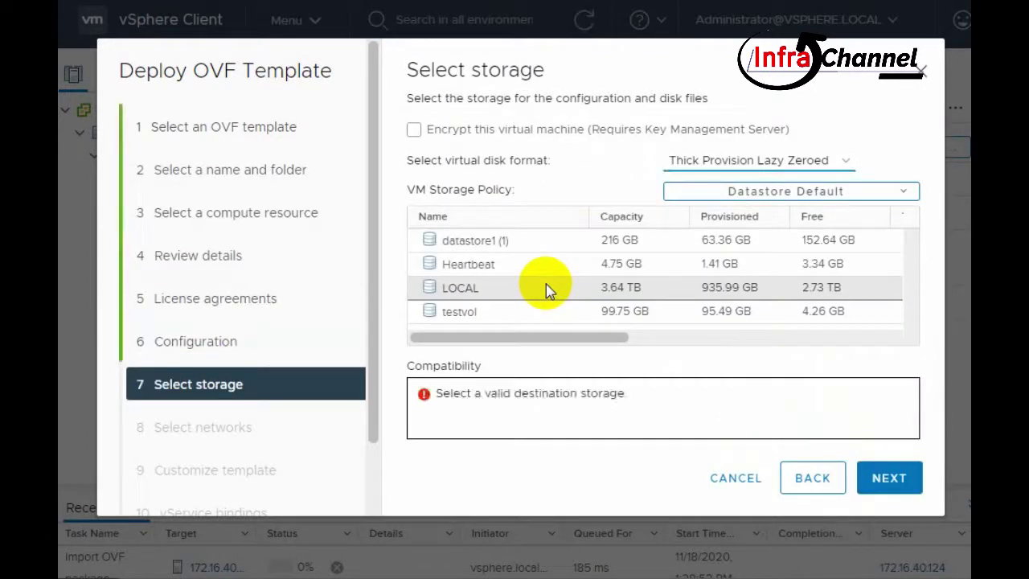
- Store the VM on the LOCAL datastore with Thin Provision disk format
click(587, 293)
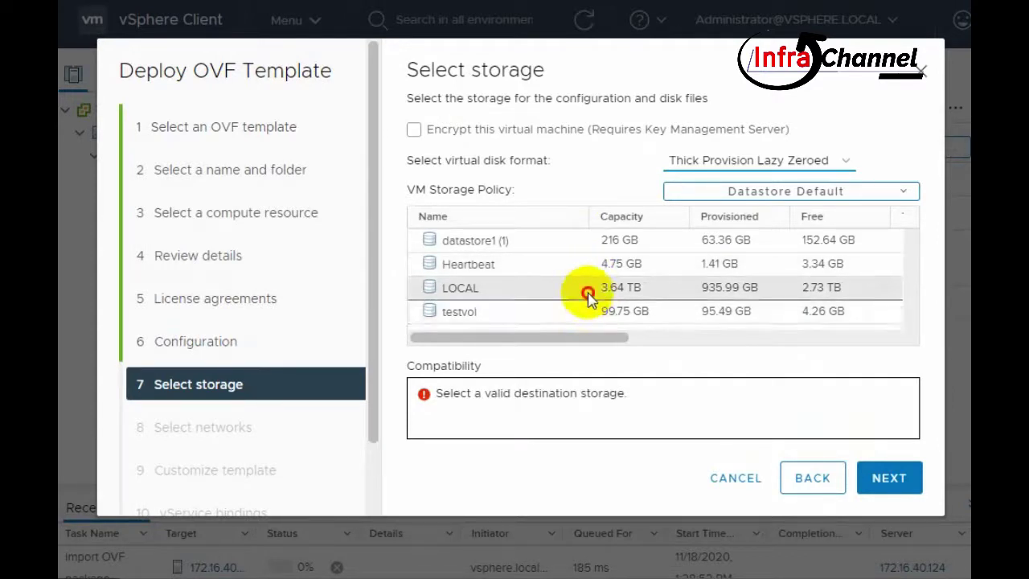
click(880, 479)
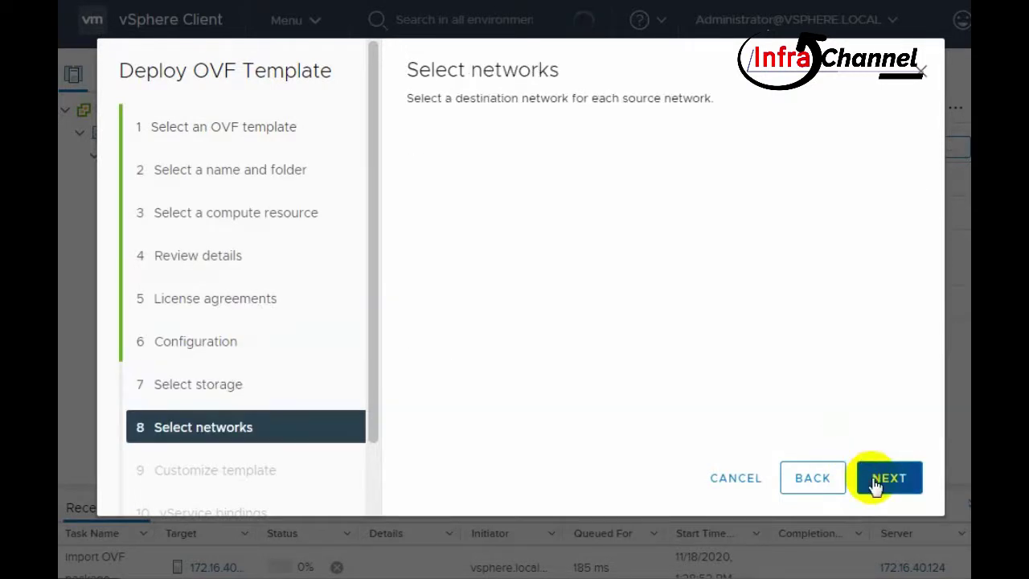
click(807, 478)
click(784, 163)
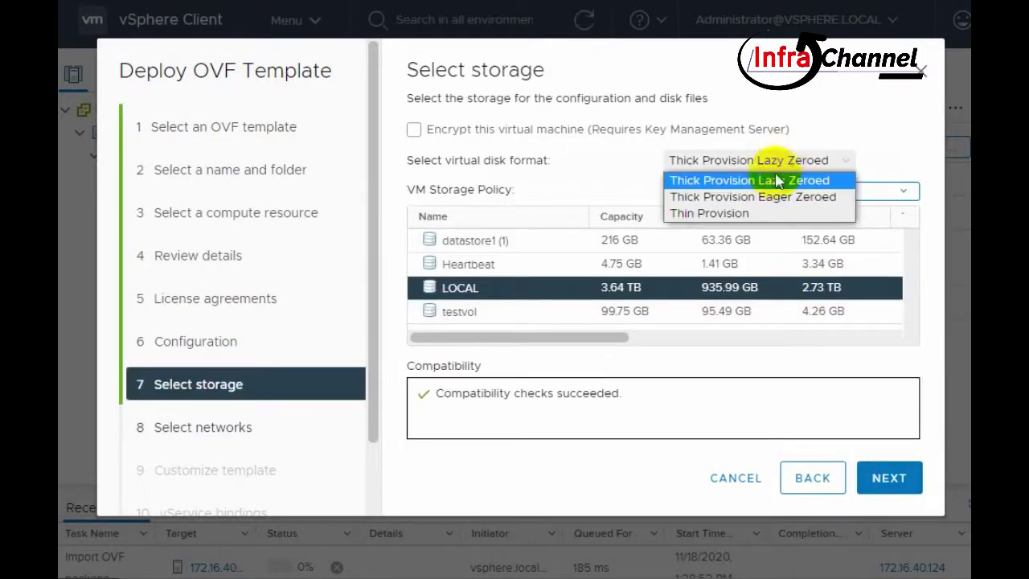
click(758, 214)
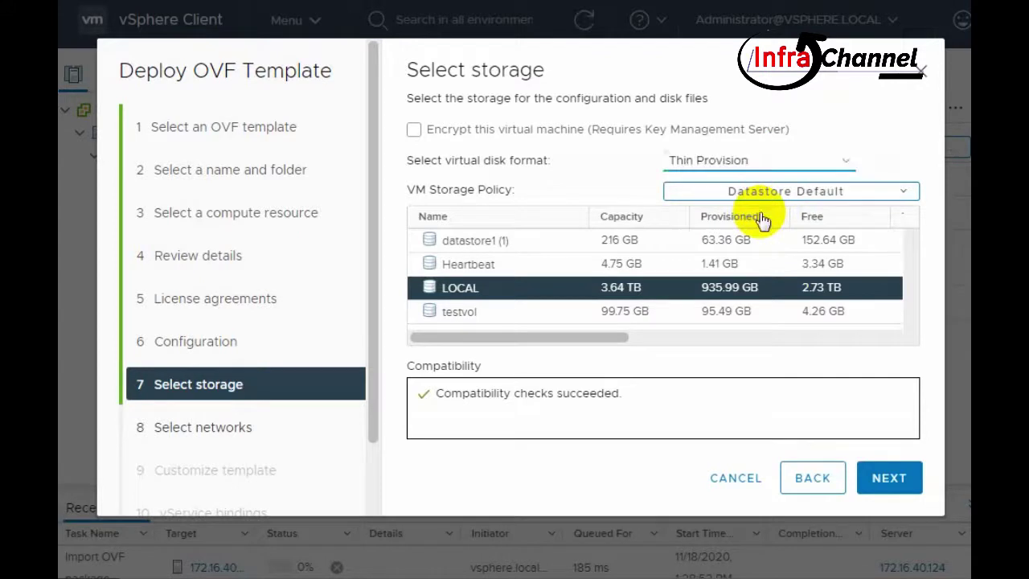
click(888, 483)
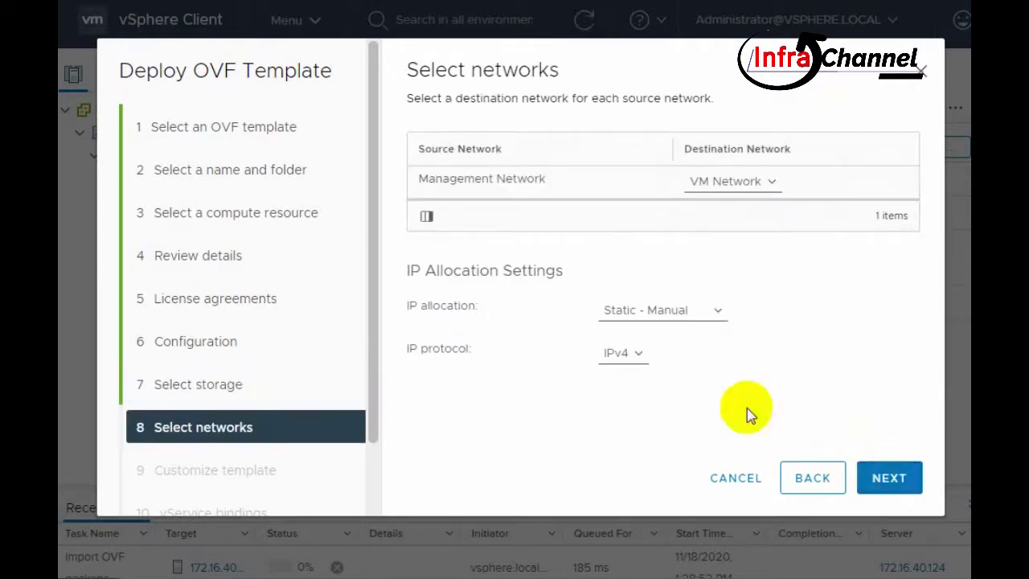
- Keep IPv4 protocol and Static - Manual IP allocation for the network
click(648, 365)
click(647, 367)
click(672, 316)
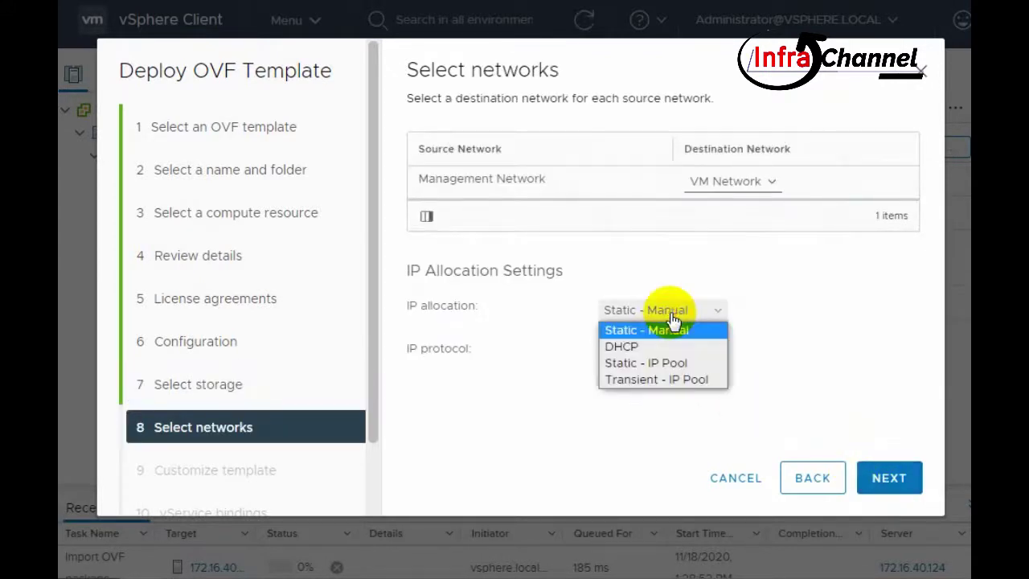
click(671, 318)
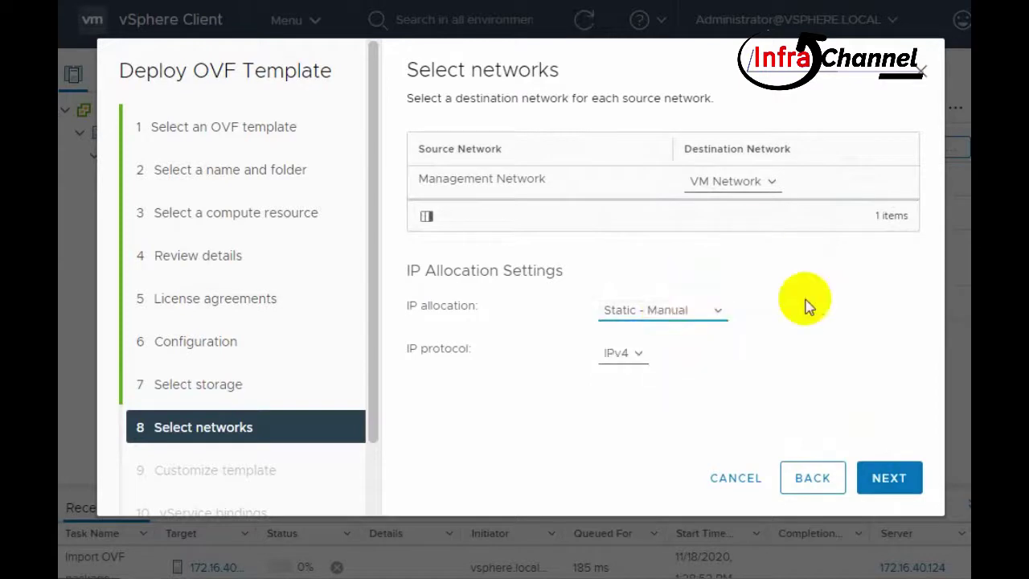
click(896, 484)
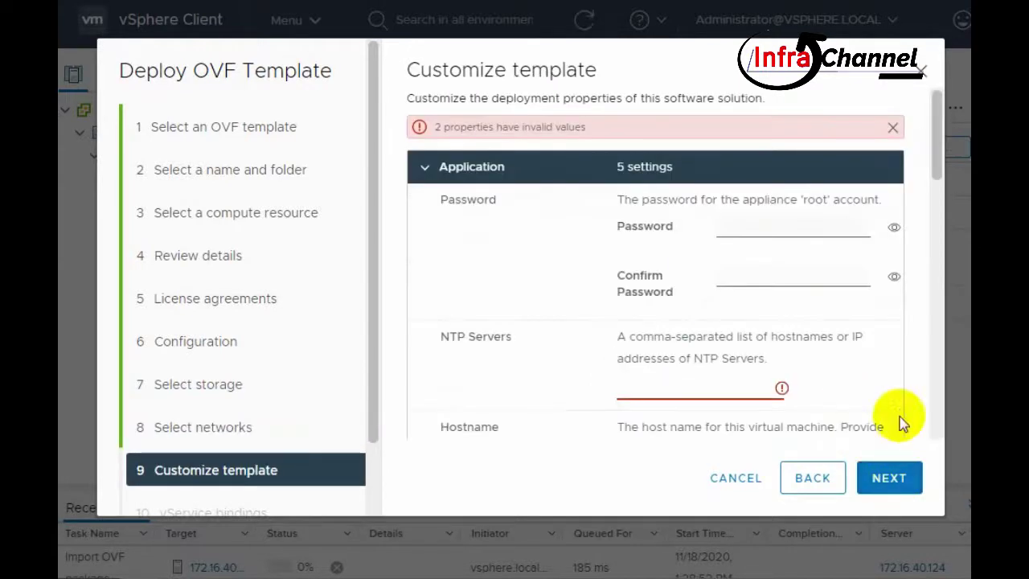
- Enter and confirm the appliance root password
click(789, 231)
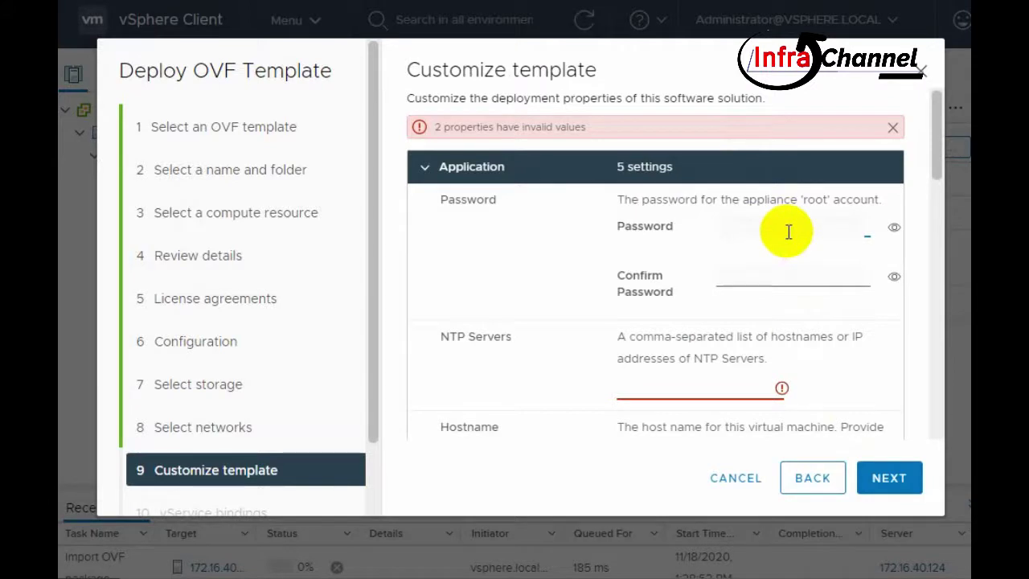
key(Tab)
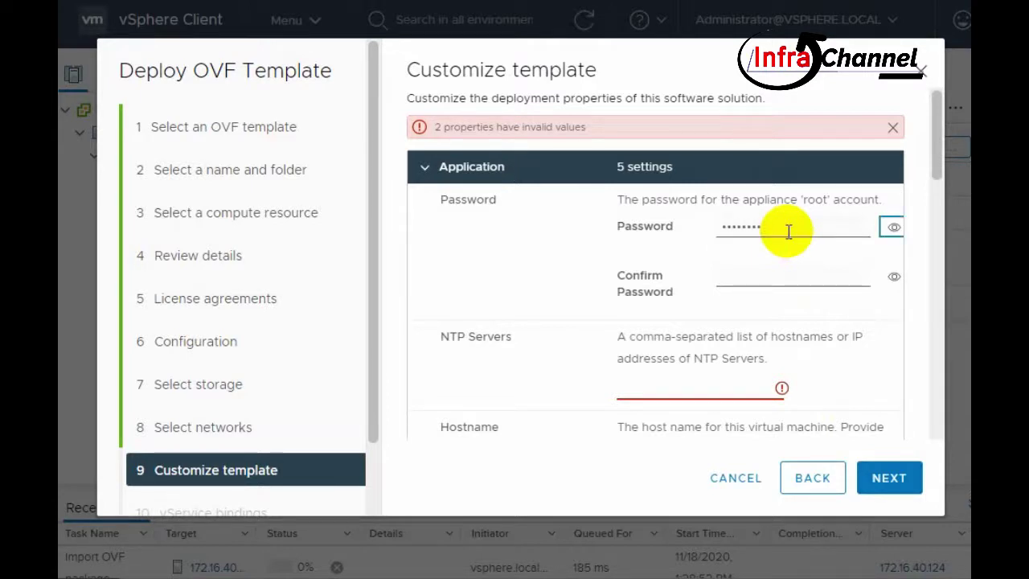
key(Tab)
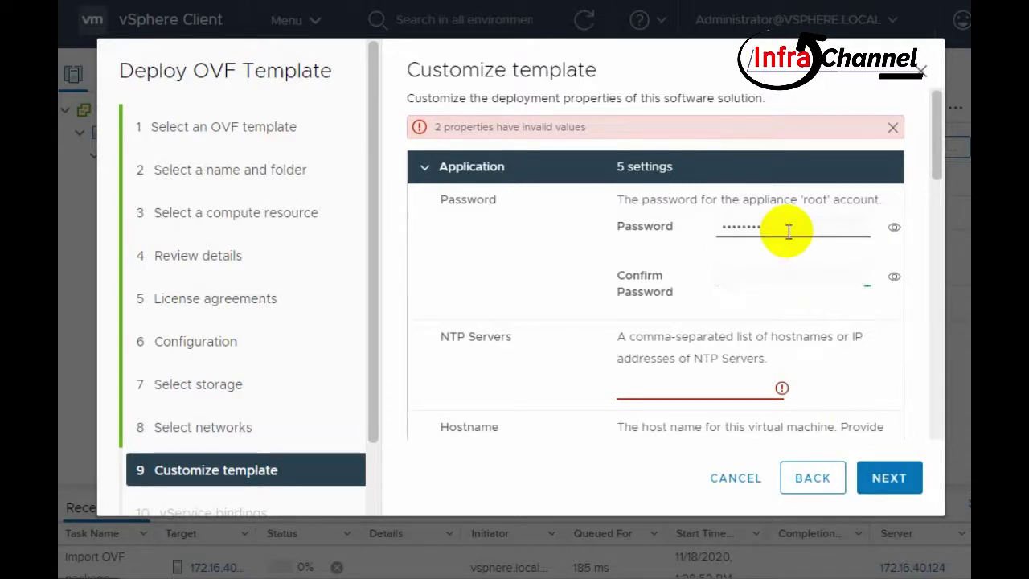
- Enter NTP server 172.16.40.1 and review the remaining networking properties
click(724, 388)
text(172.16)
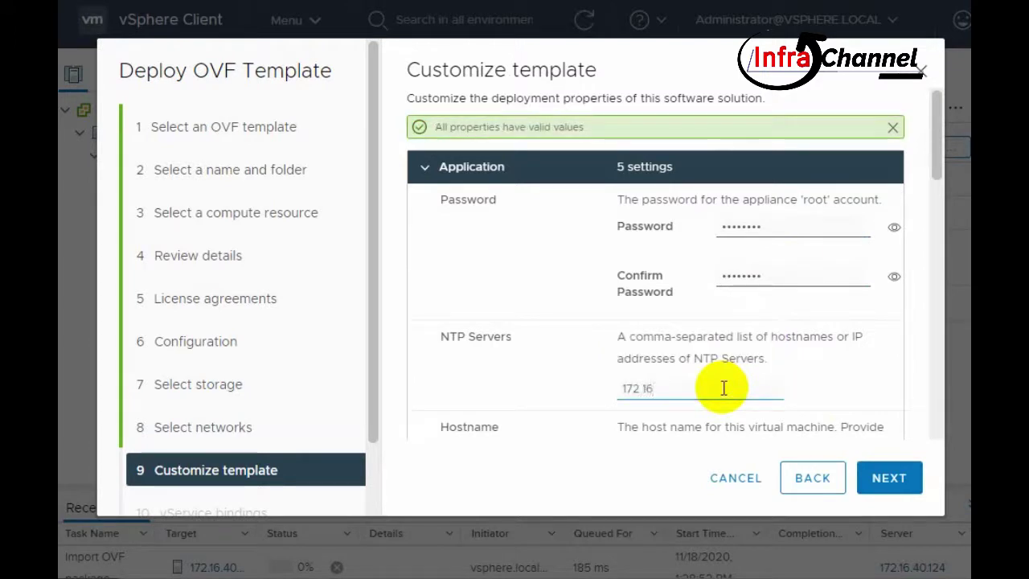
text(.40.1)
scroll(806, 271, down, 2)
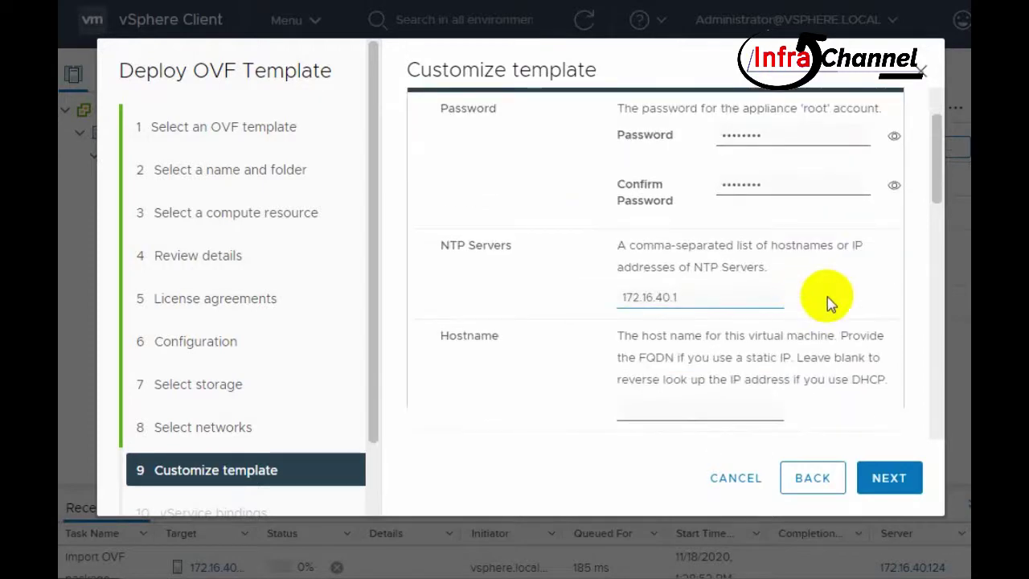
scroll(846, 296, up, 2)
scroll(850, 299, down, 6)
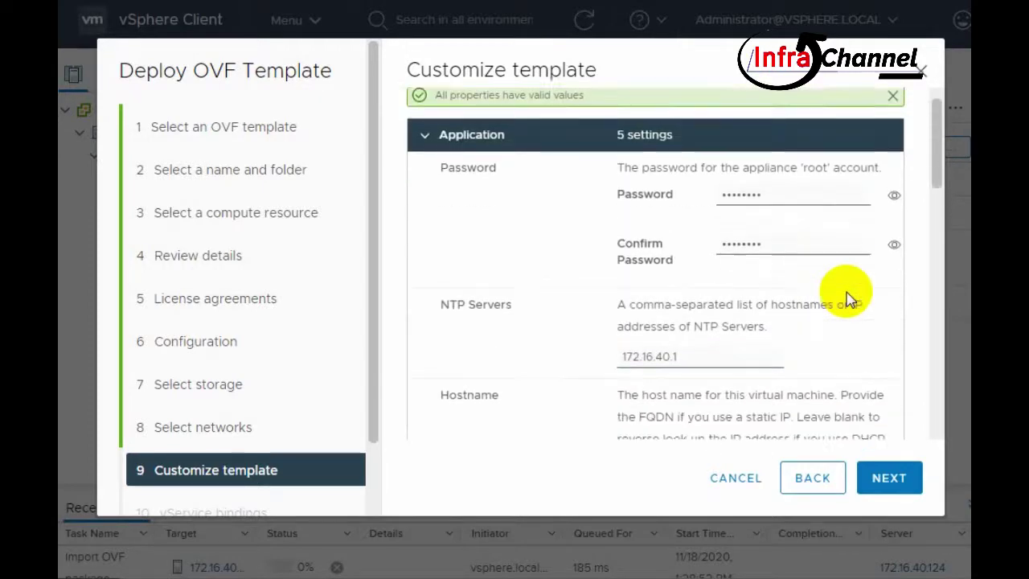
scroll(850, 304, down, 9)
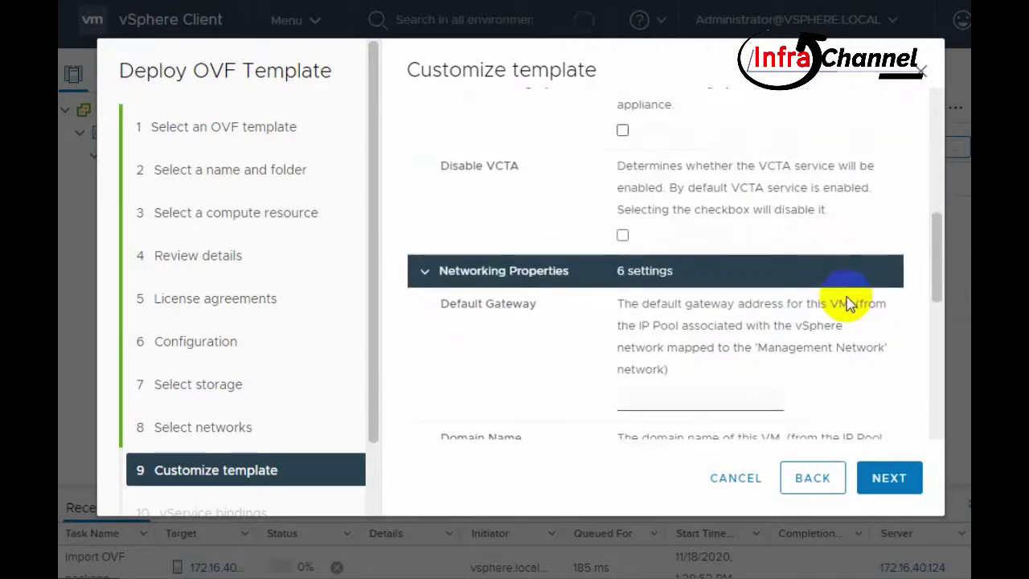
scroll(849, 313, down, 4)
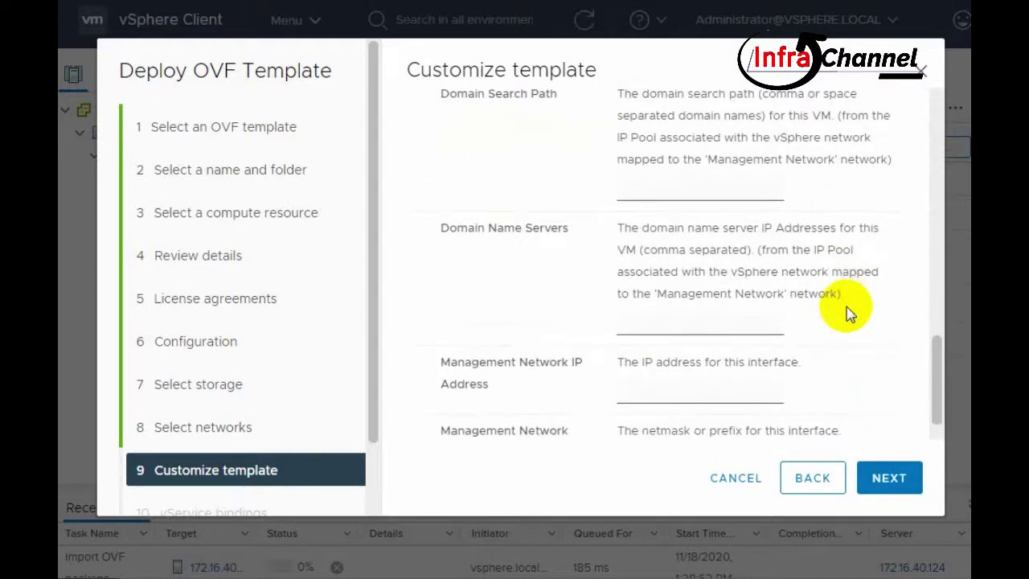
scroll(850, 314, down, 1)
scroll(850, 313, up, 14)
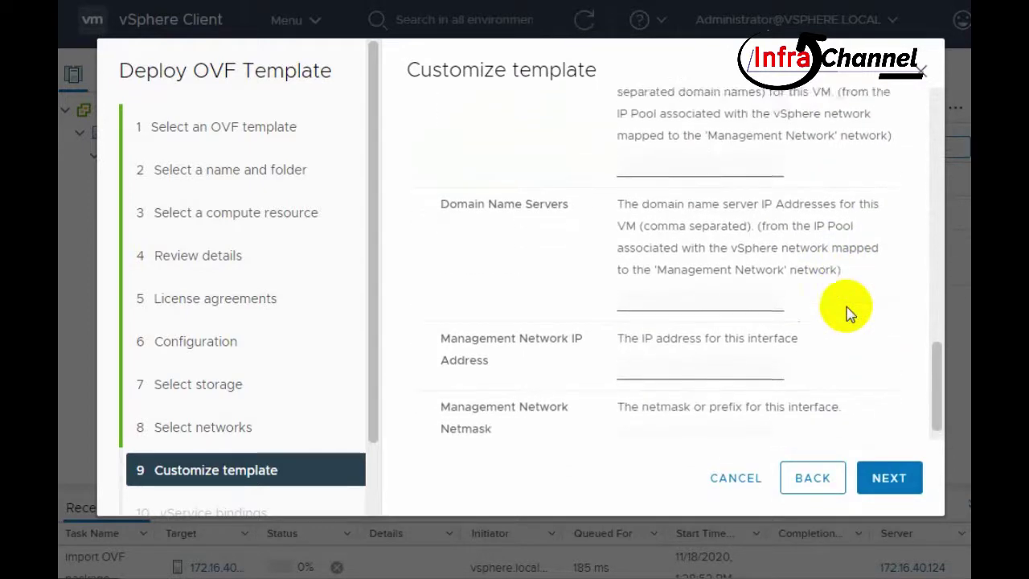
scroll(849, 313, up, 2)
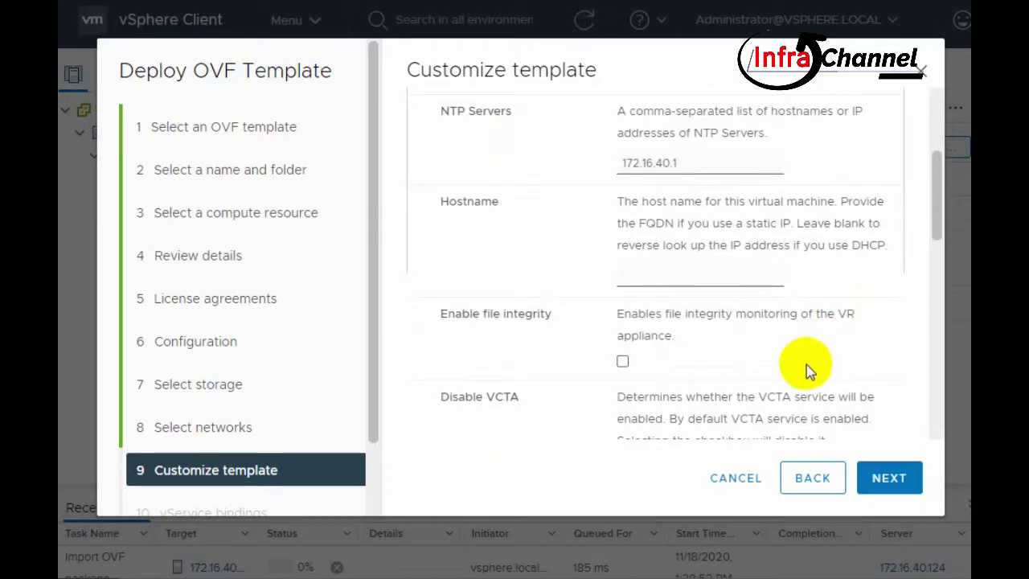
click(889, 480)
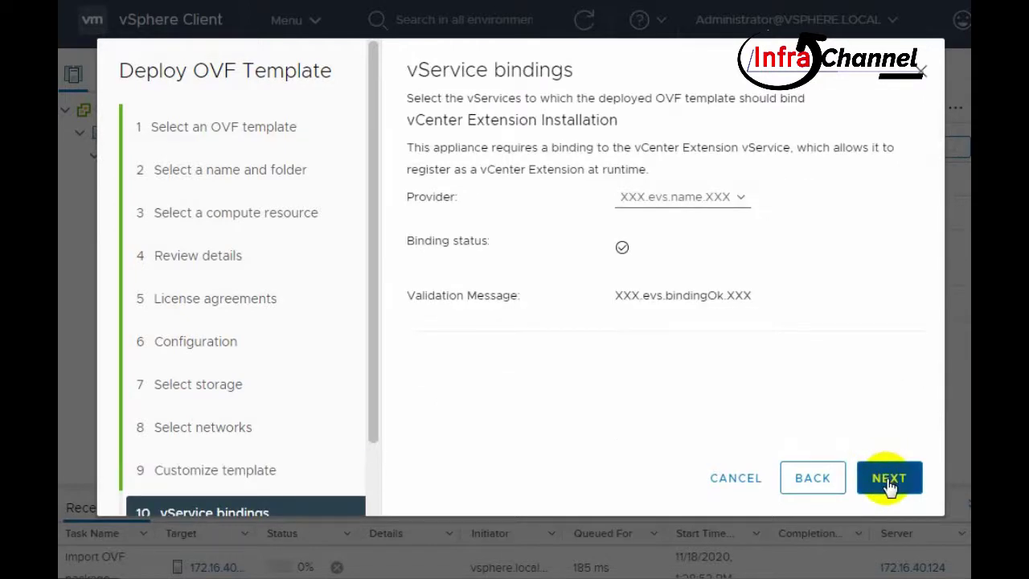
- Bind the vCenter Extension provider, review the summary, and finish the deployment
click(756, 199)
click(752, 214)
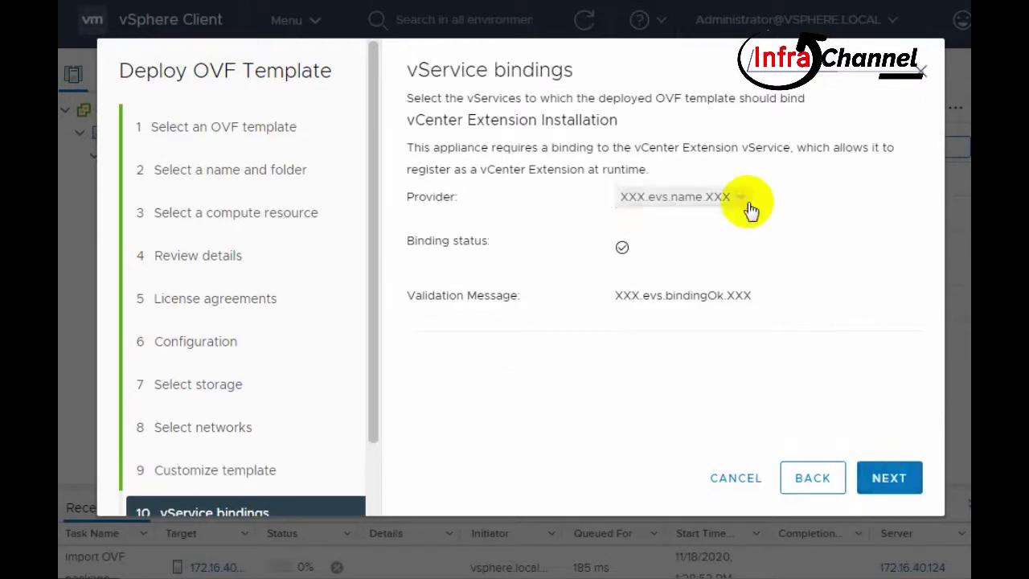
click(746, 294)
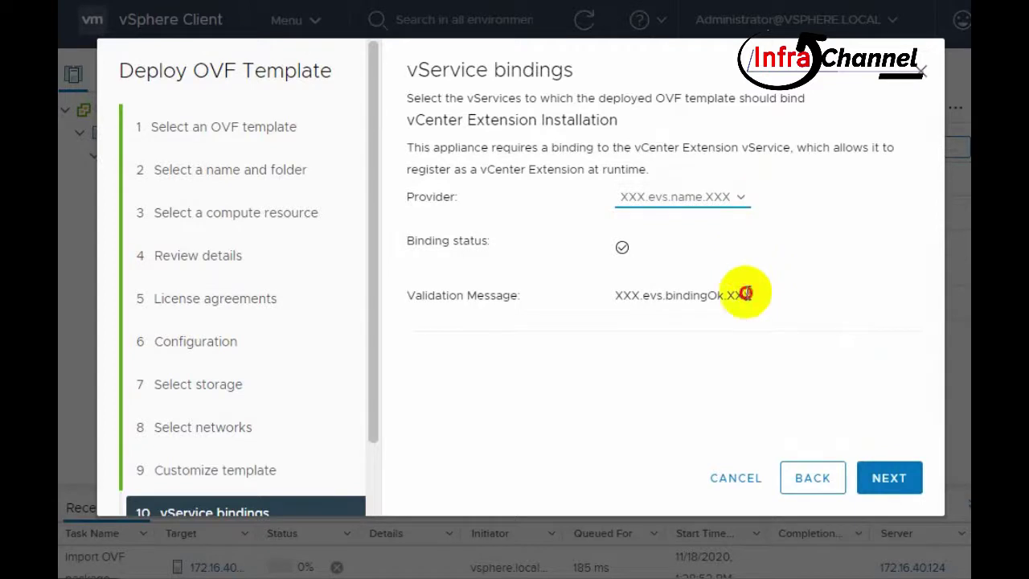
click(889, 479)
scroll(876, 317, down, 5)
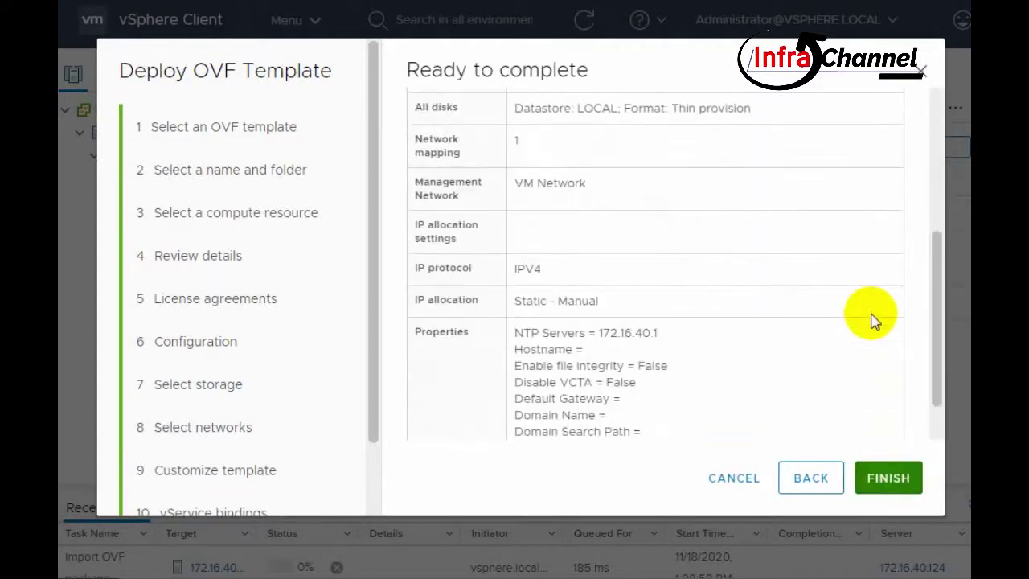
click(890, 477)
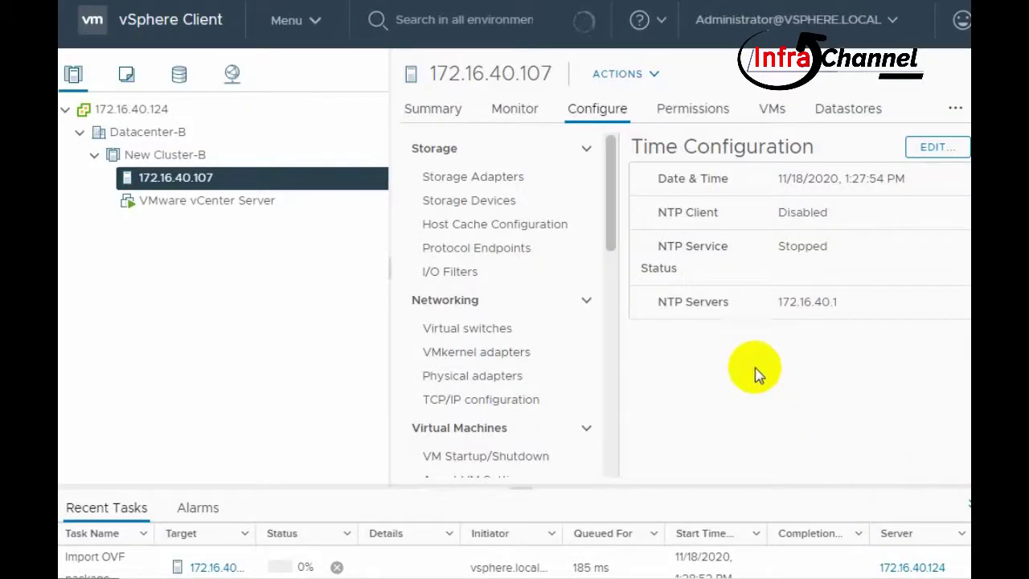
- Open vSphere_Replication_SiteB's summary and enlarge the recent tasks panel to watch progress
click(967, 504)
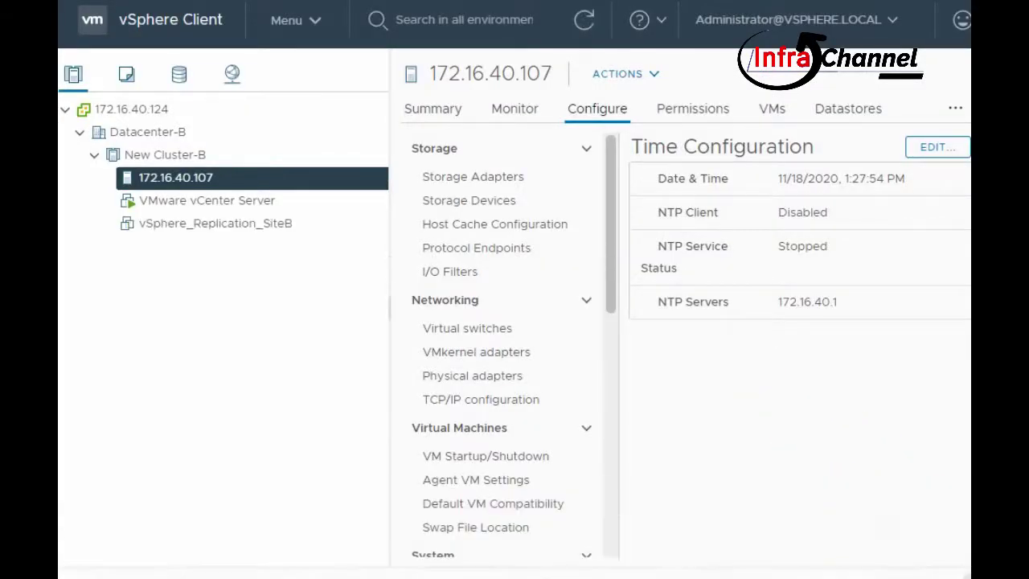
scroll(594, 257, down, 3)
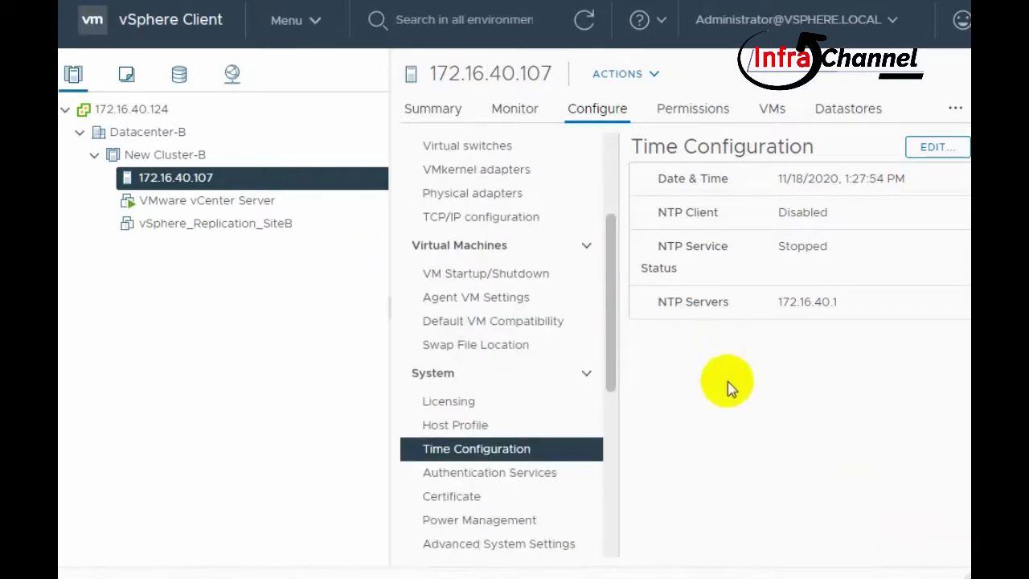
click(197, 224)
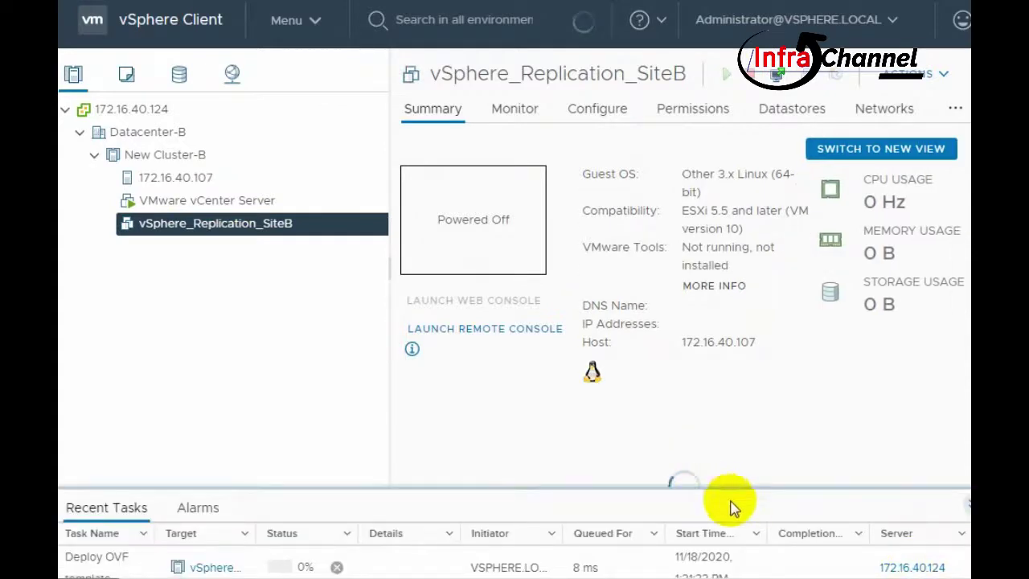
scroll(942, 438, down, 2)
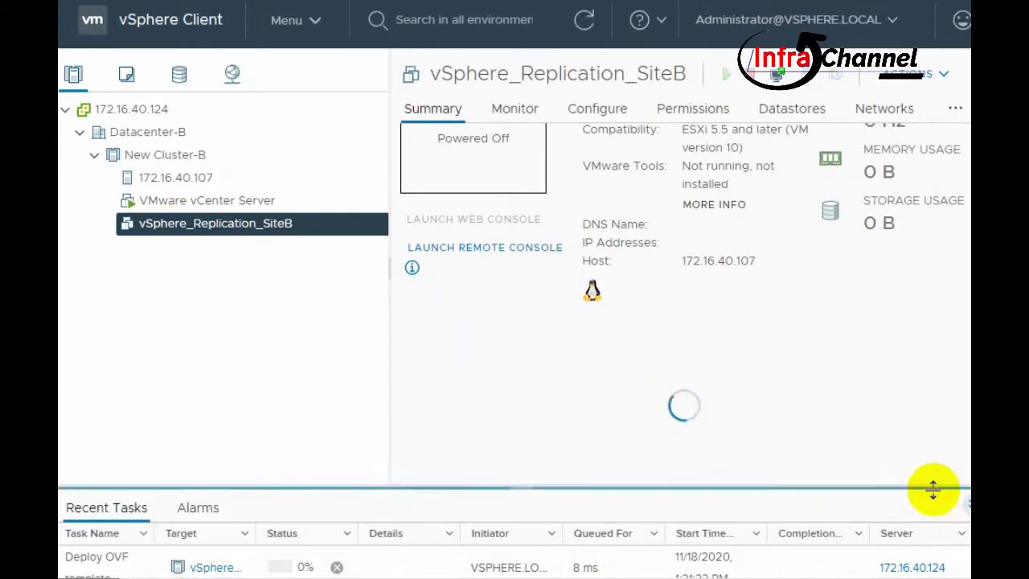
drag(930, 488, 867, 418)
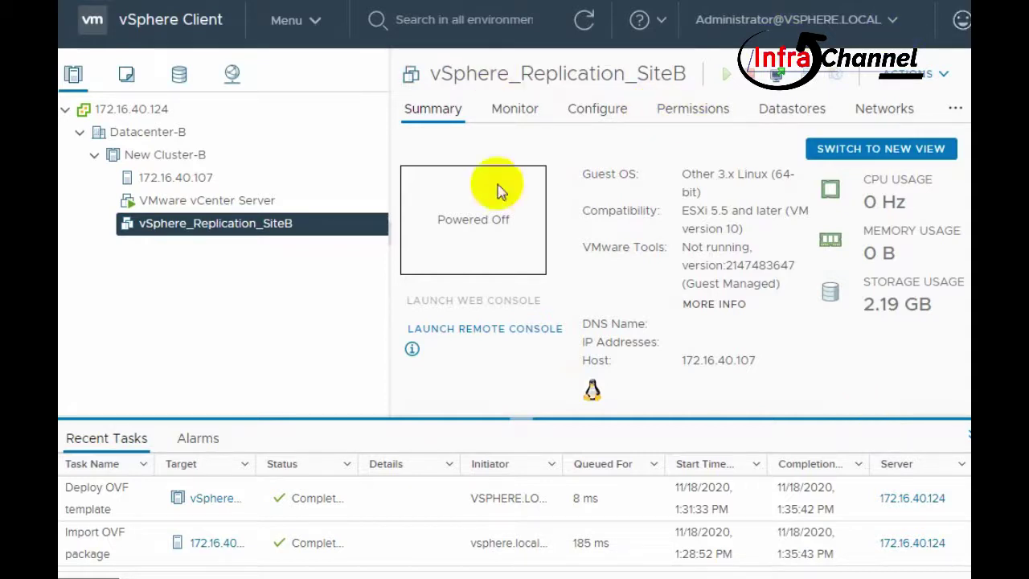
- Refresh the inventory, power on vSphere_Replication_SiteB, and bring up its Launch Console dialog
click(586, 21)
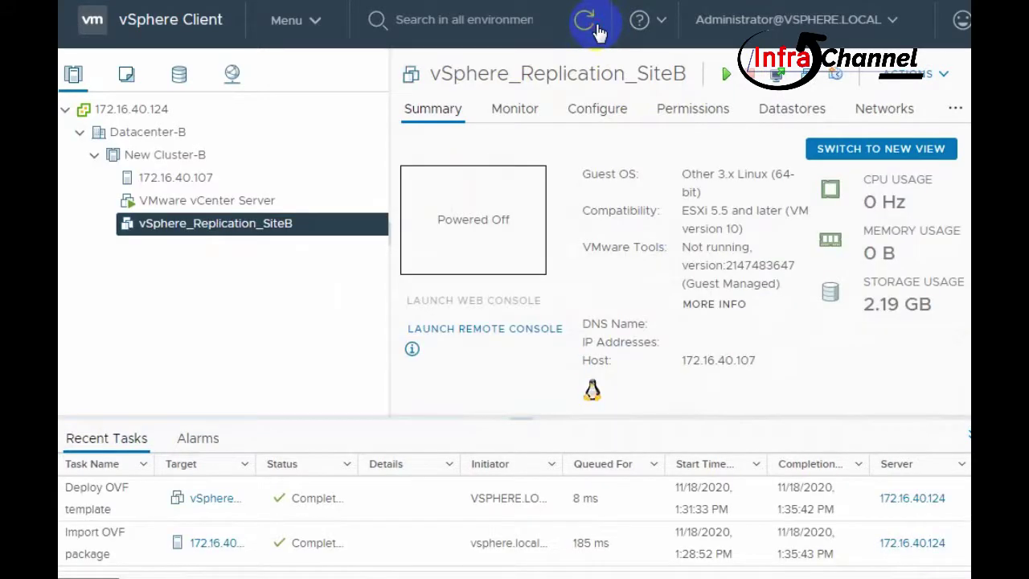
click(597, 26)
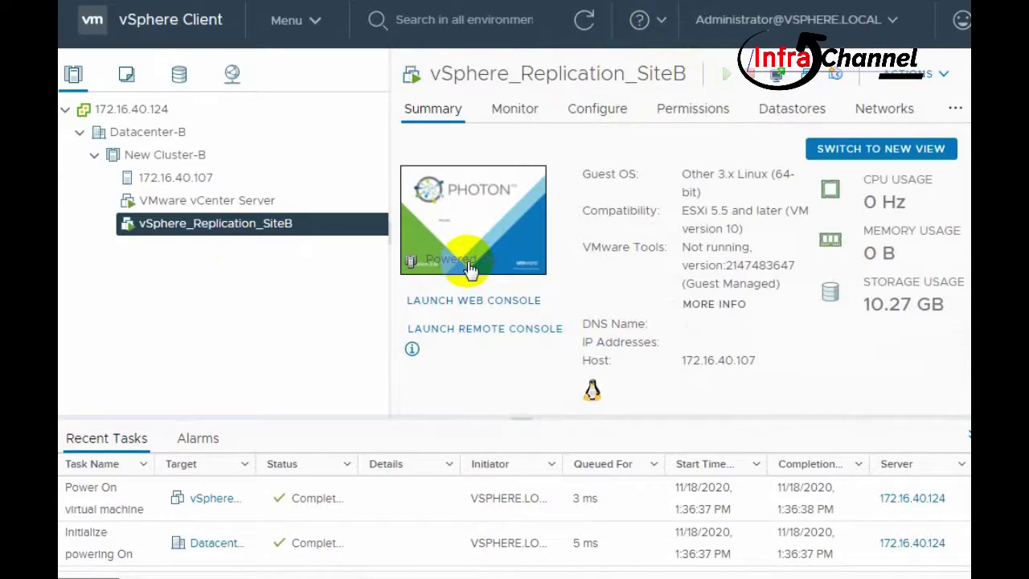
click(470, 269)
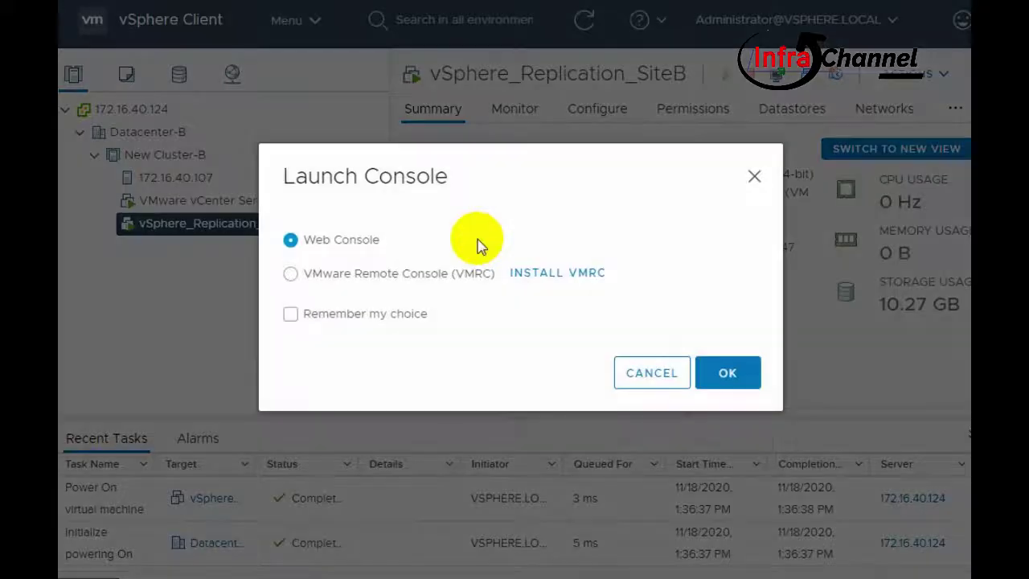
- Open the SiteB appliance in the Web Console and choose Login from its menu
click(719, 378)
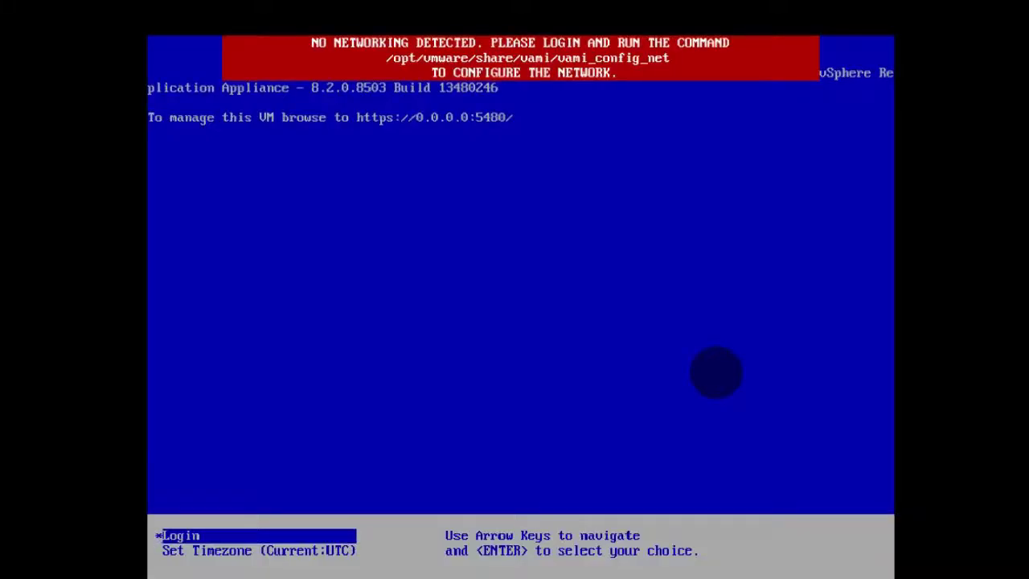
key(Return)
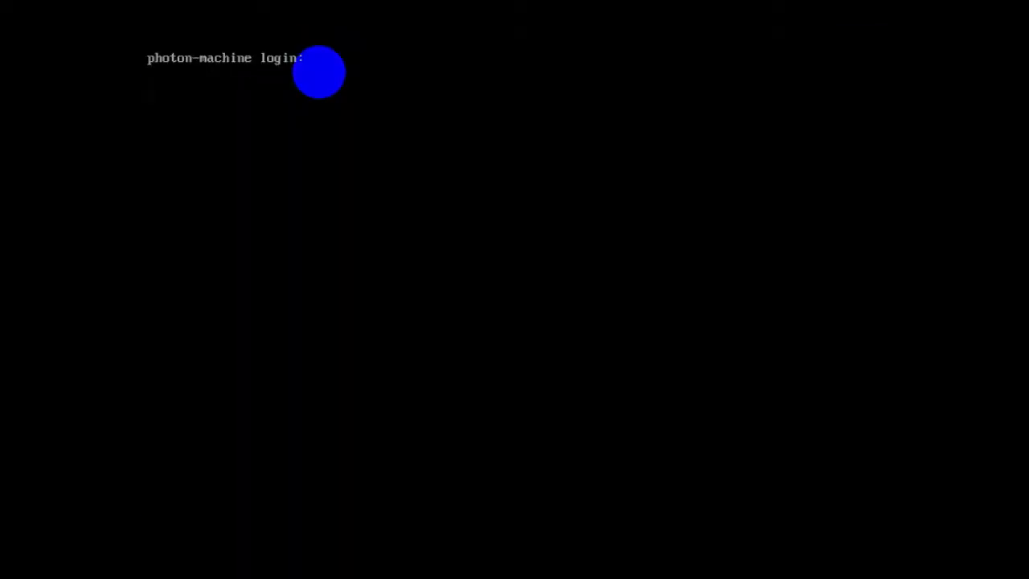
- Log in as root and run /opt/vmware/share/vami/vami_config_net
text(root)
key(Return)
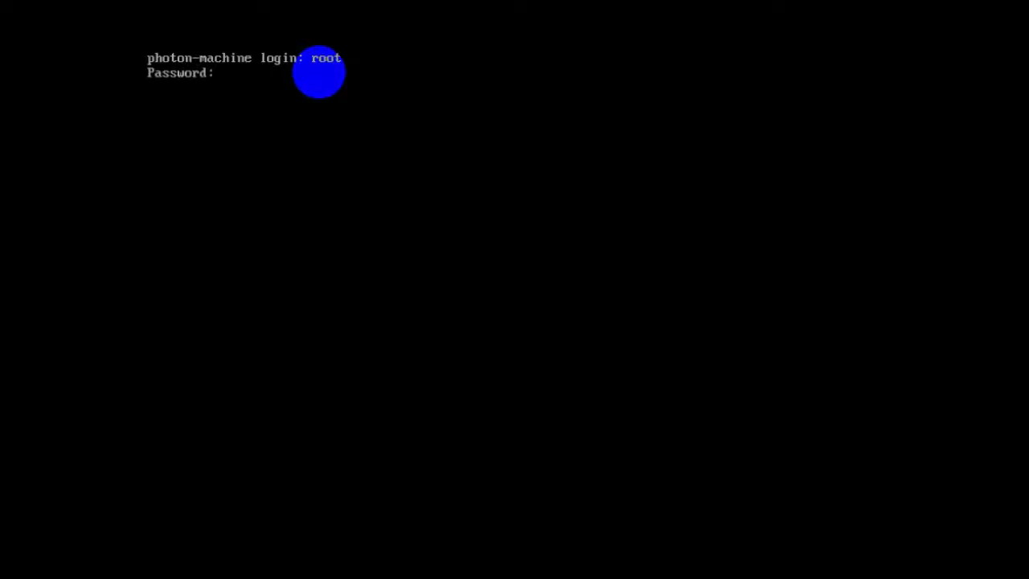
key(Return)
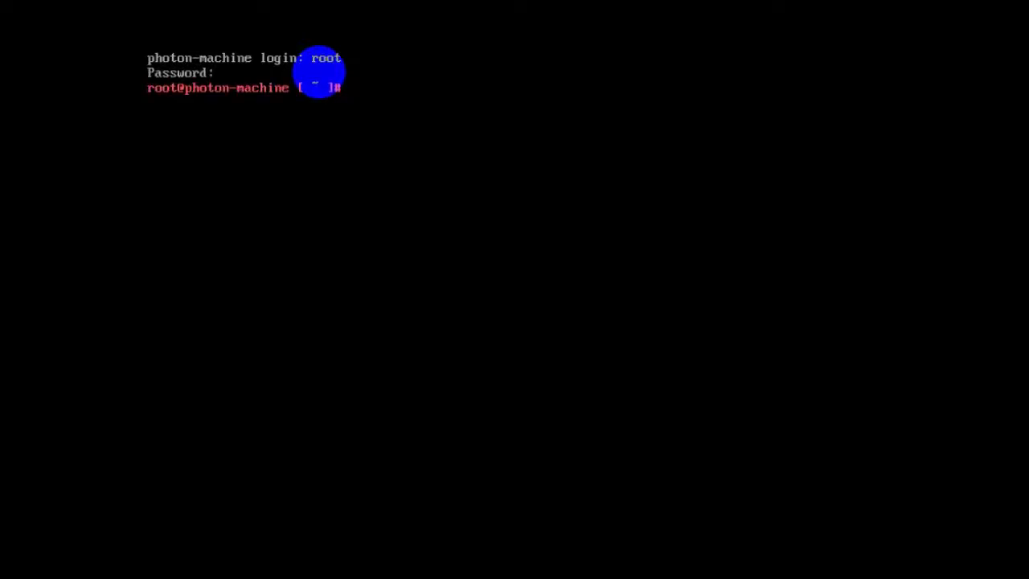
text(/opt/vmware)
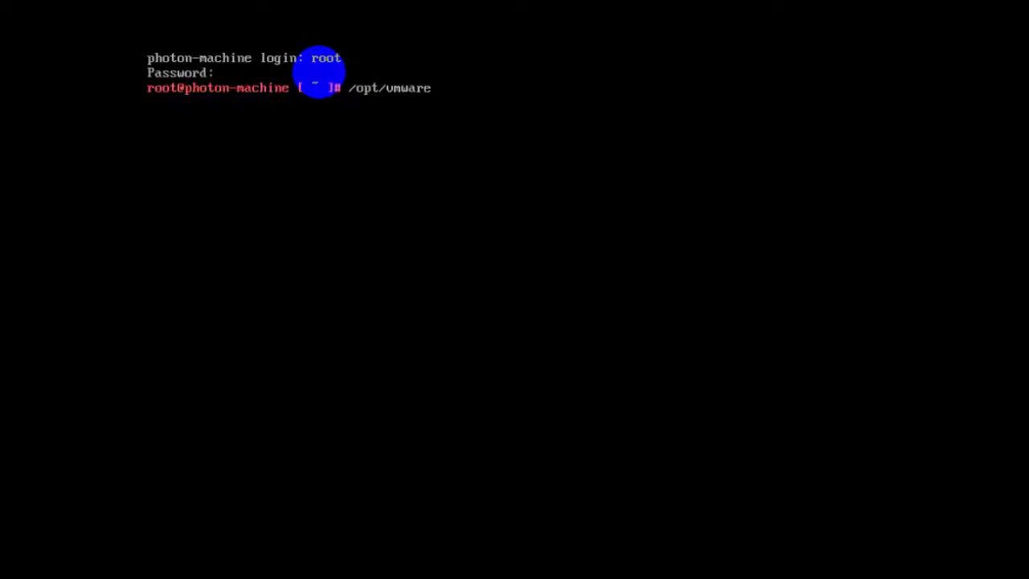
text(/share/vami/vami)
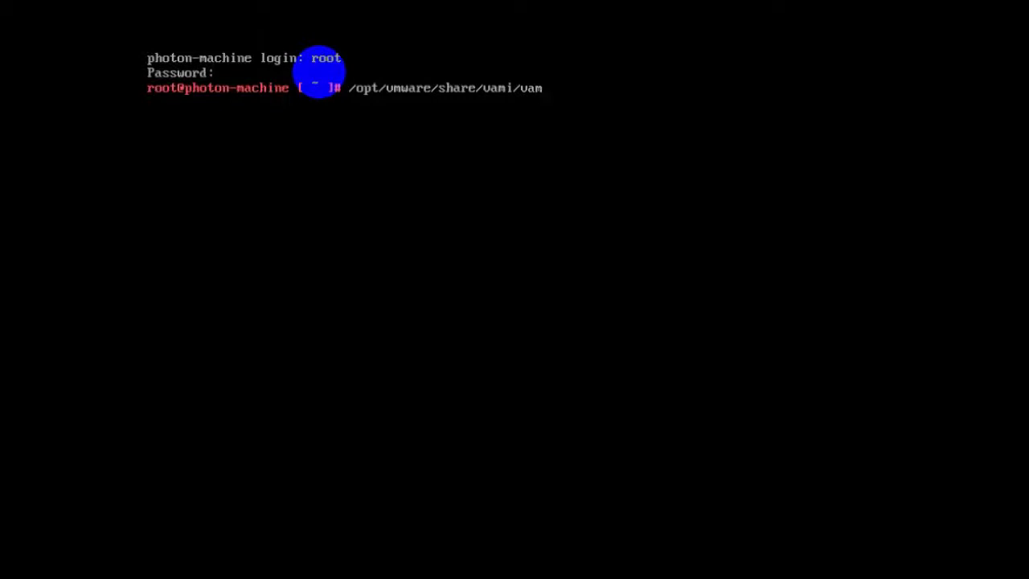
text(_config_net)
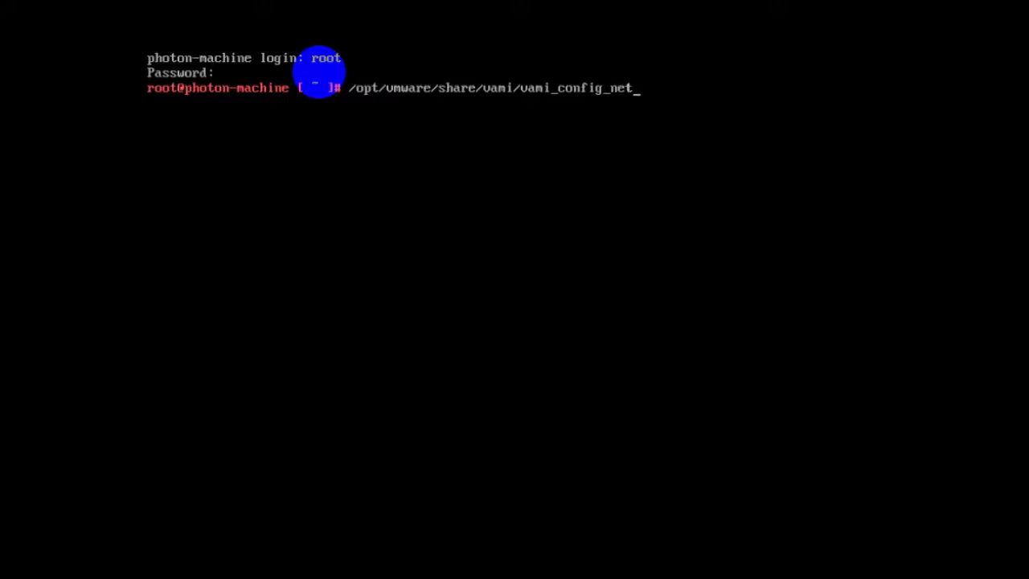
key(Return)
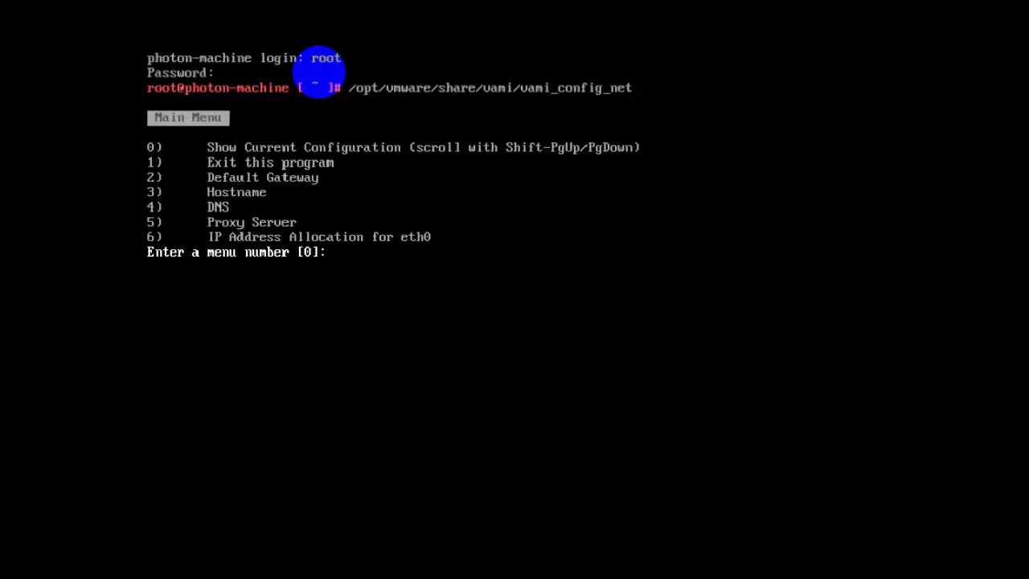
- Choose eth0 IP allocation (option 6), skip IPv6, and select static IPv4 instead of DHCP
text(6)
key(Return)
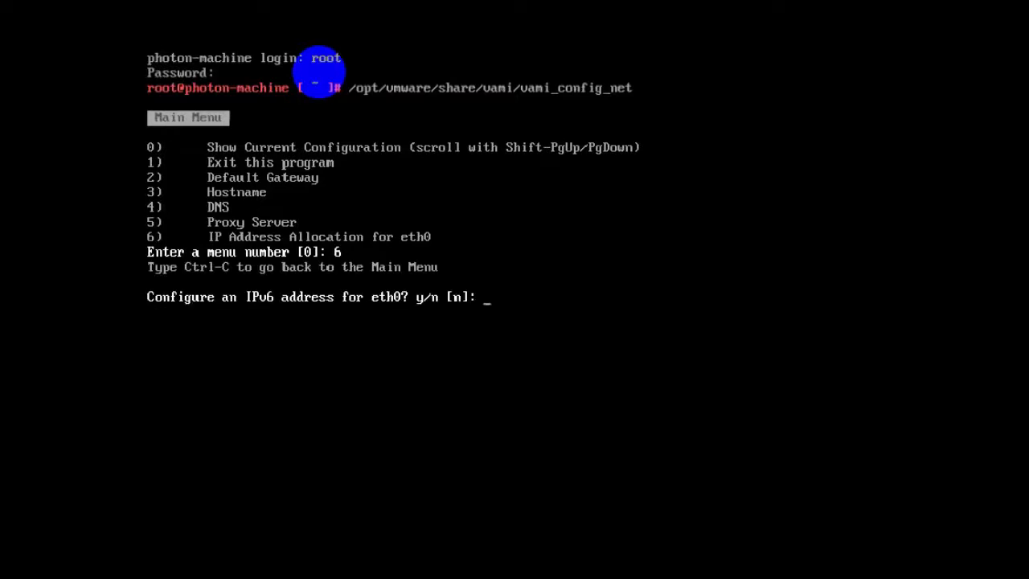
text(n)
key(Return)
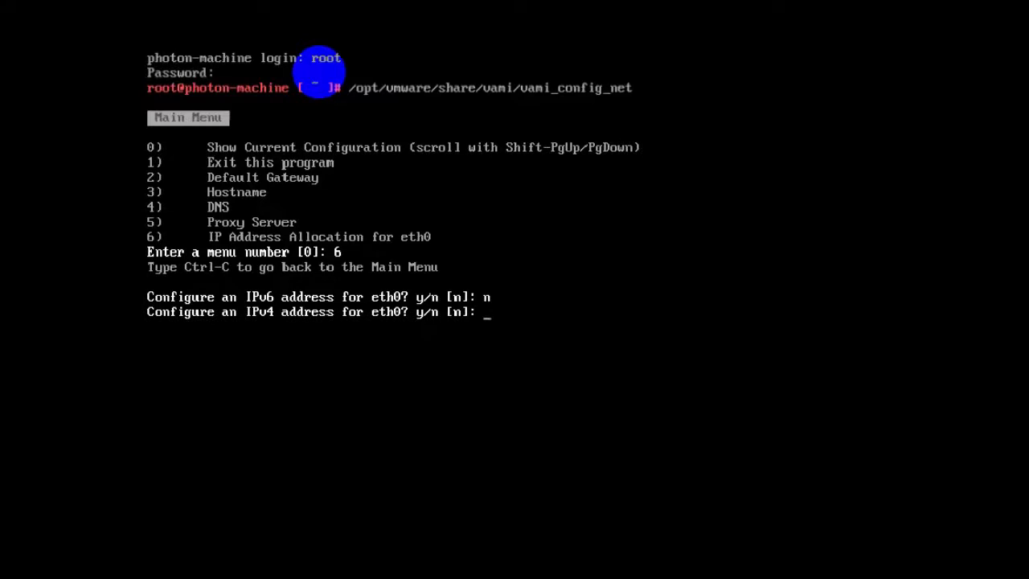
text(y)
key(Return)
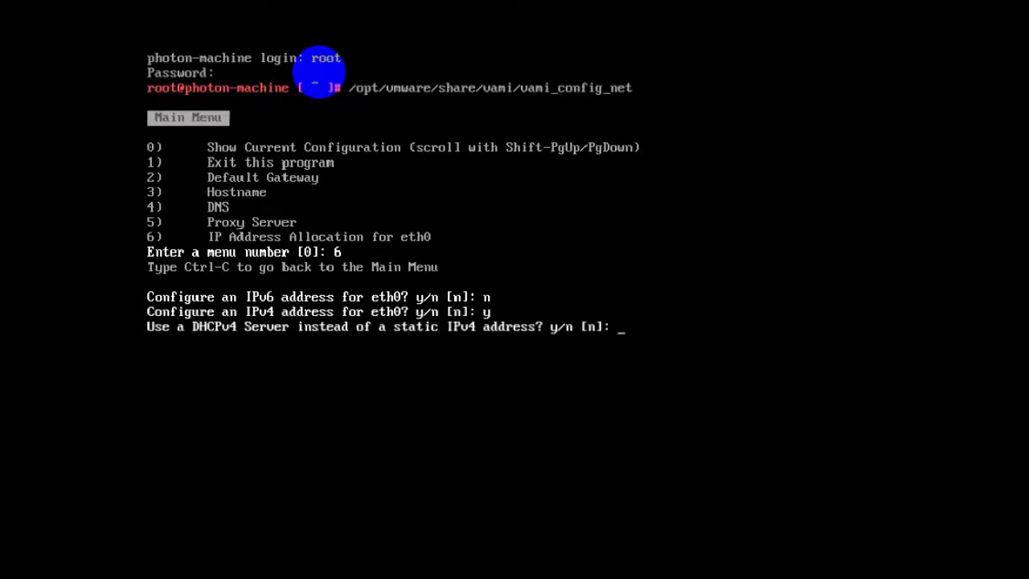
text(n)
key(Return)
- Enter static IPv4 172.16.40.127 with netmask 255.255.255.0 and confirm it
text(1)
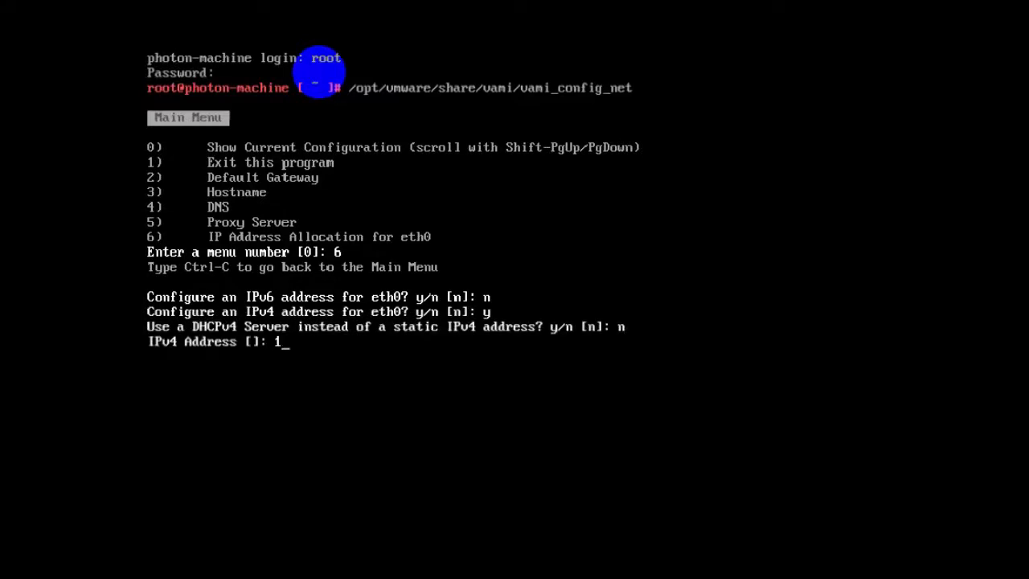
text(72.16.40.127)
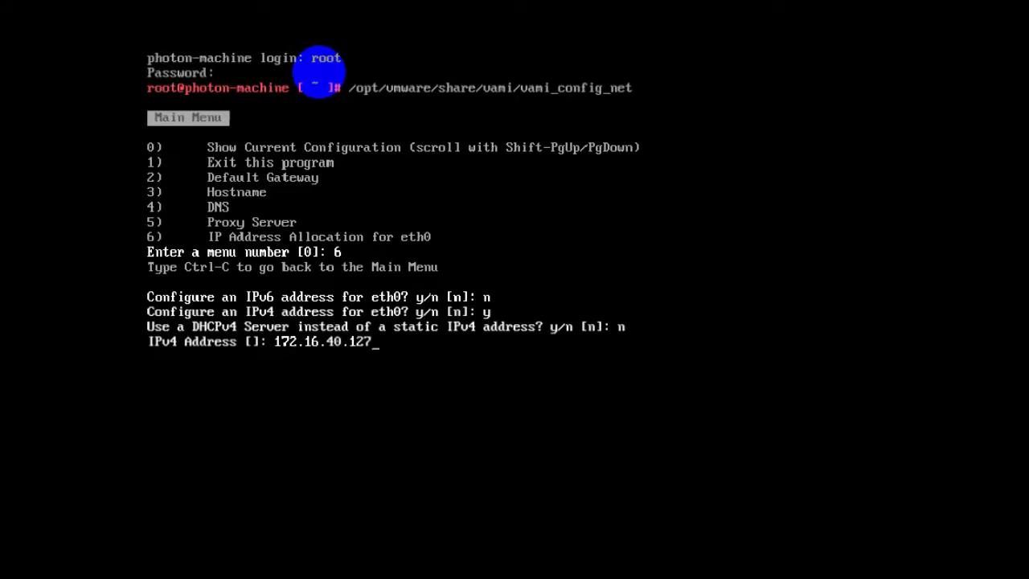
key(Return)
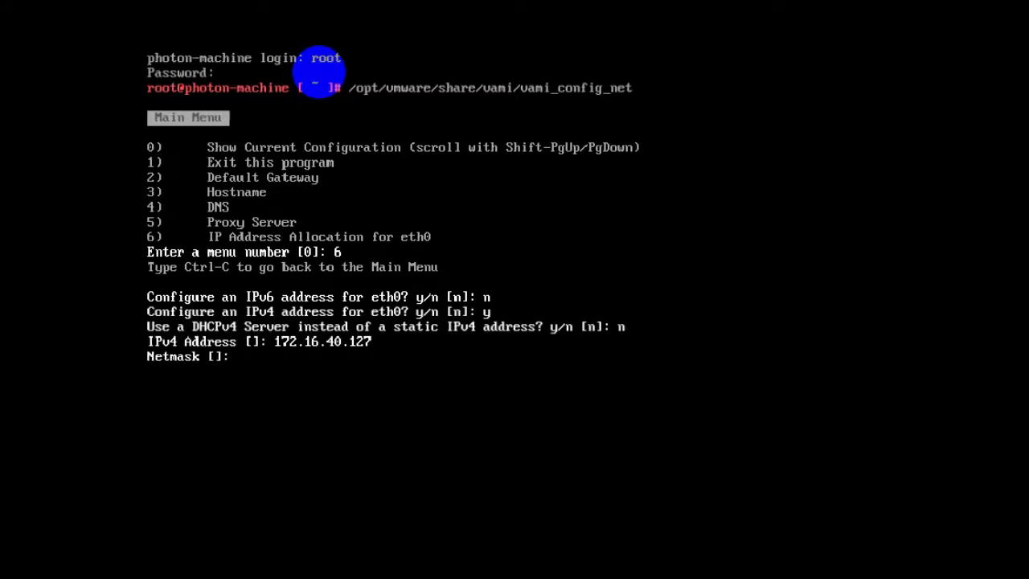
text(255.255.255.0)
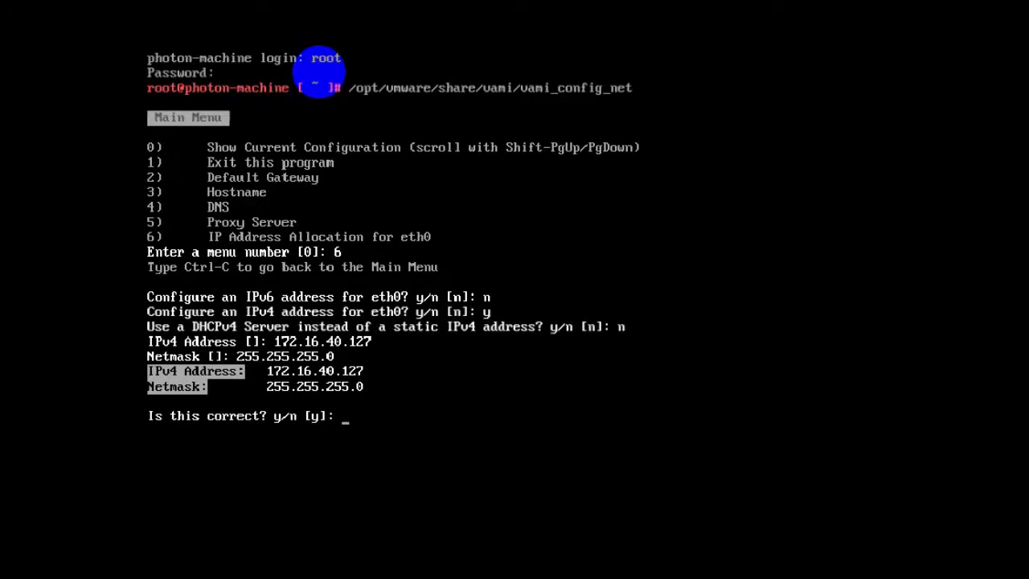
text(y)
key(Return)
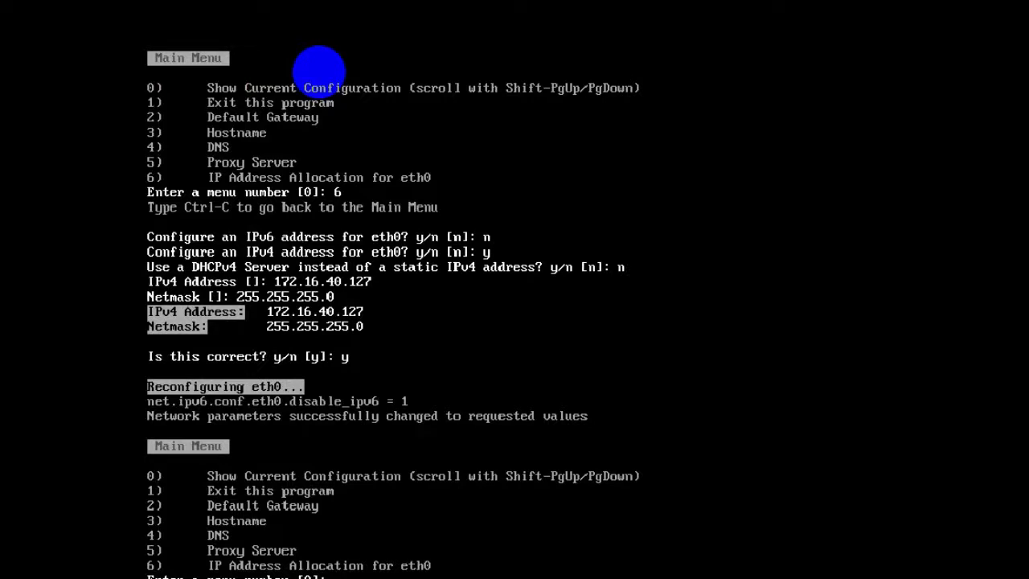
- Set eth0's default gateway to 172.16.40.1
key(Return)
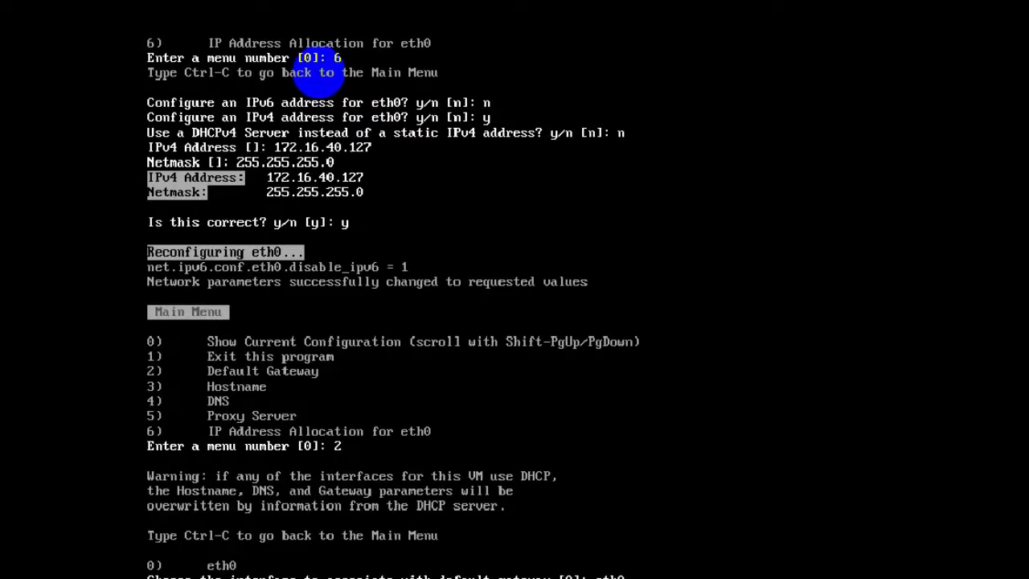
key(Return)
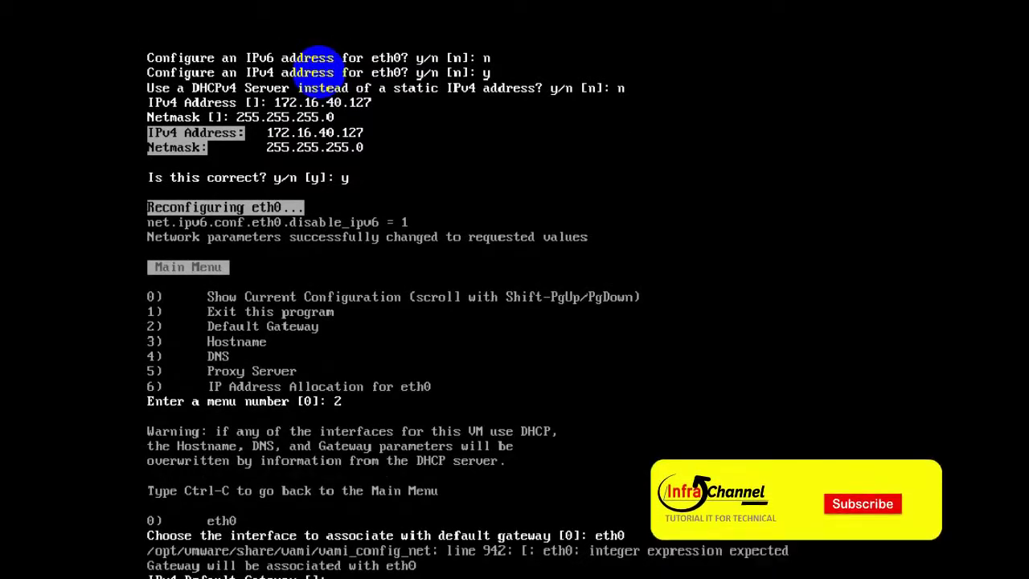
text(172)
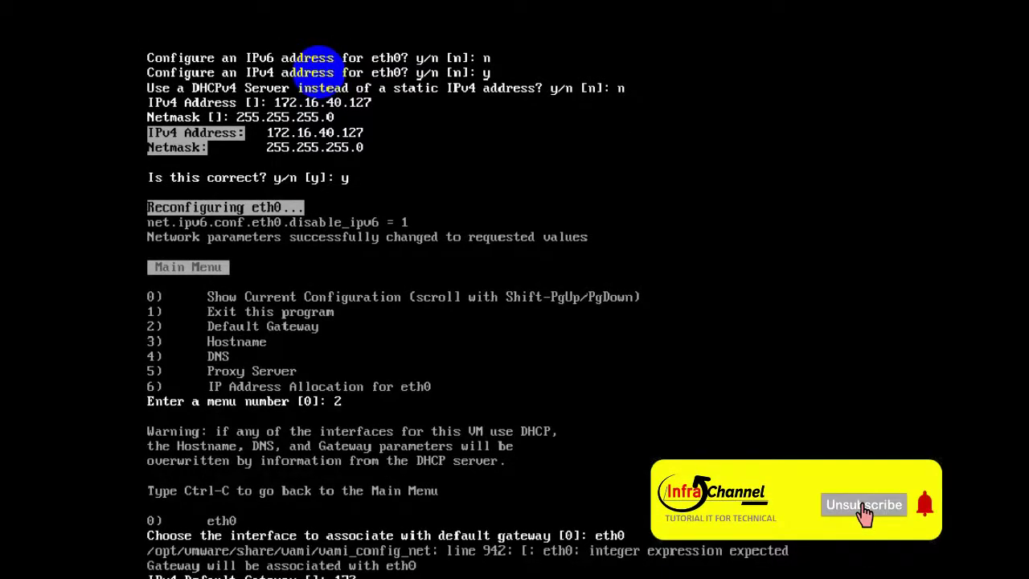
text(.16.4)
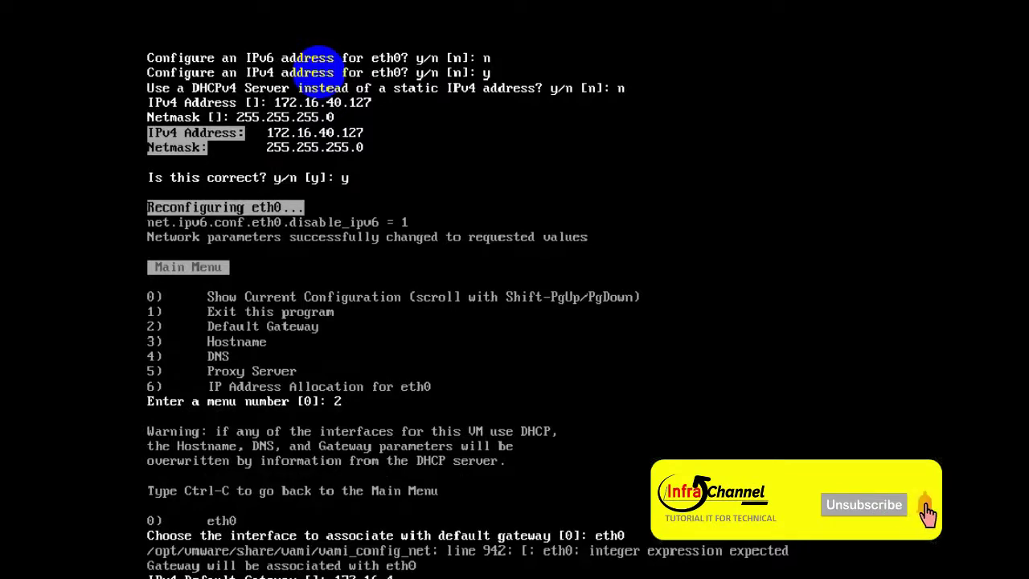
text(0.1)
key(Return)
key(Return)
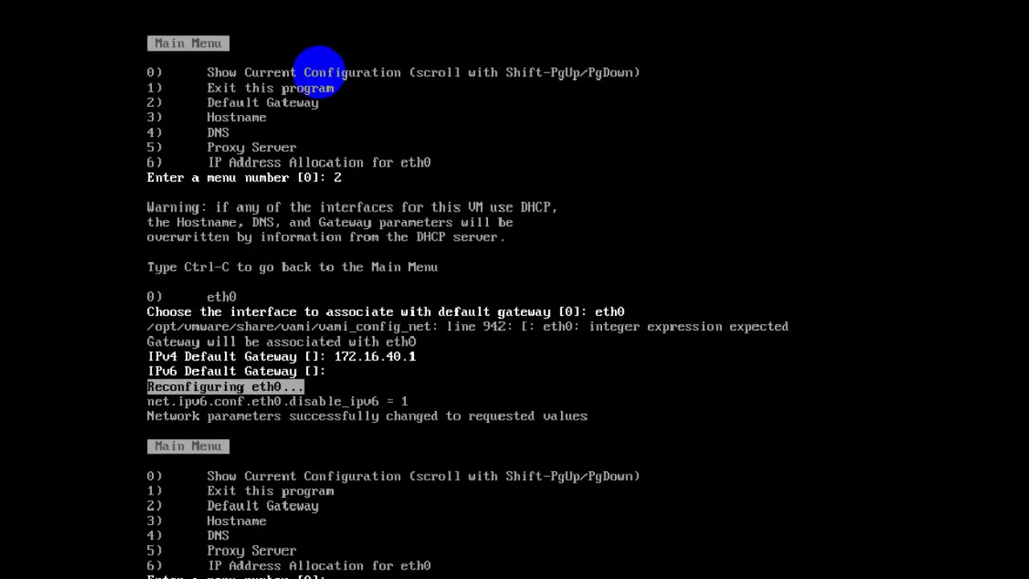
- Set DNS servers 172.16.40.1 and 8.8.8.8 with no domain name, then show the current configuration
key(Return)
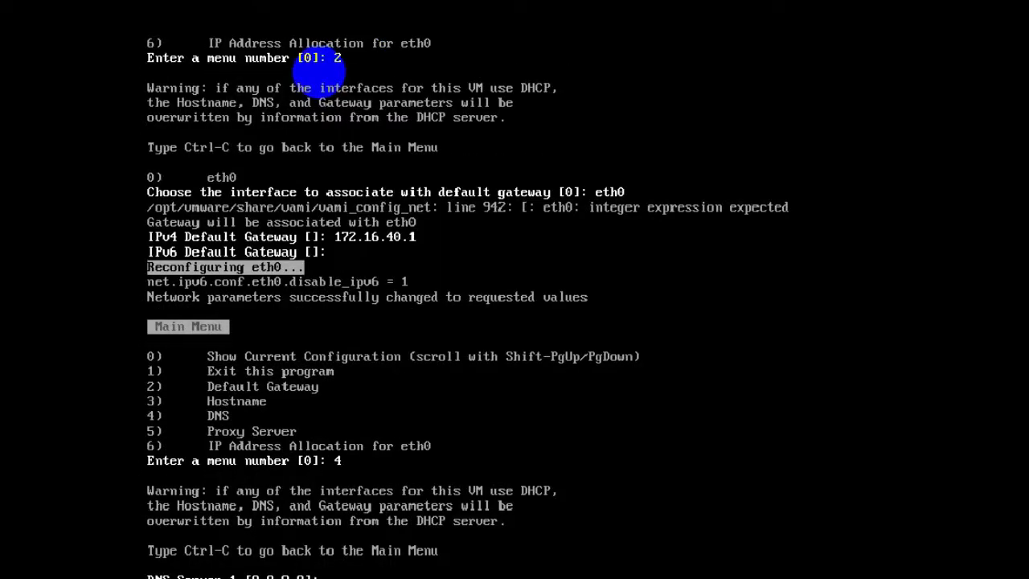
text(172.16.40.1)
key(Return)
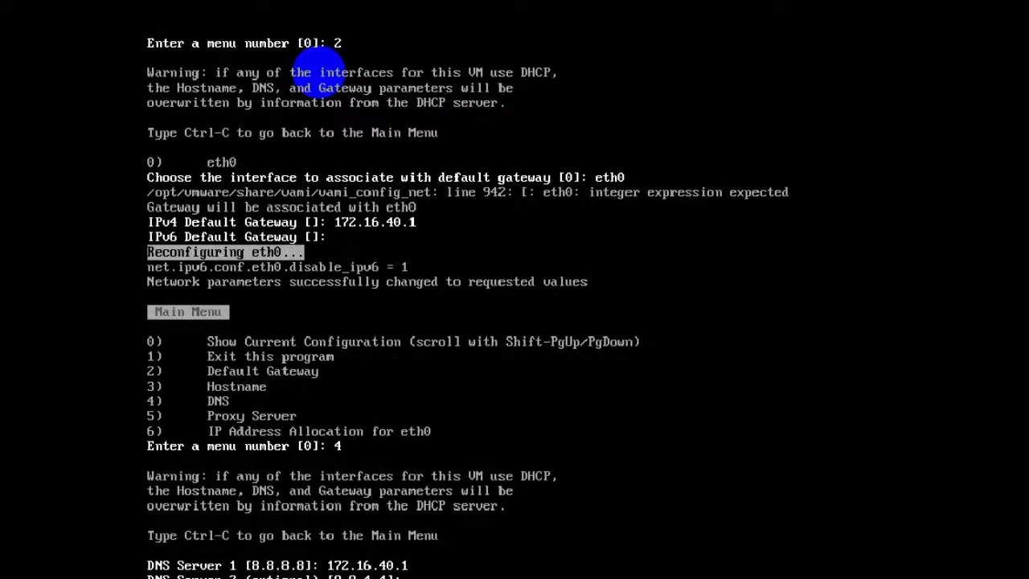
text(8.8.8.8)
key(Return)
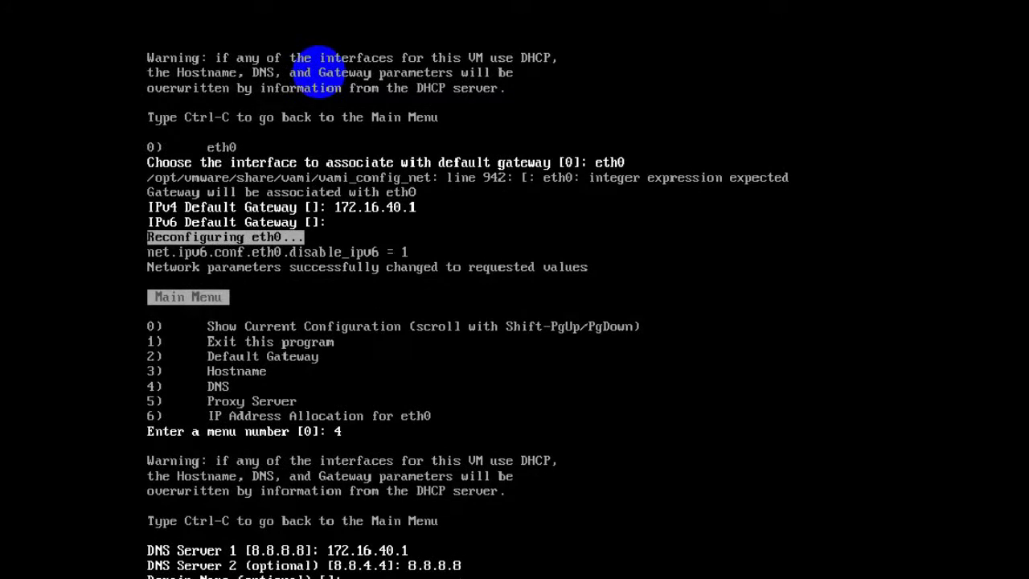
key(Return)
key(Return)
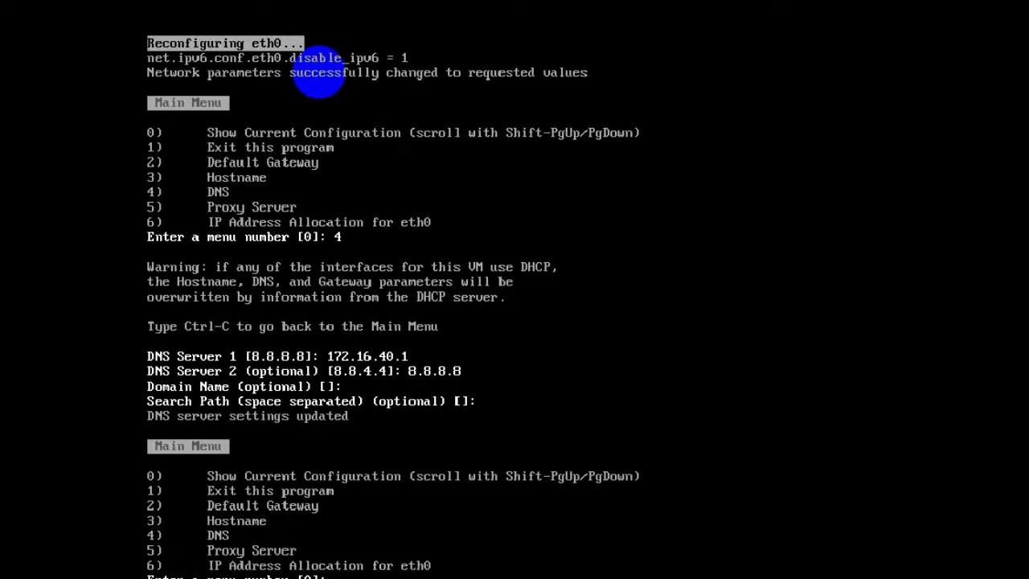
text(0)
key(Return)
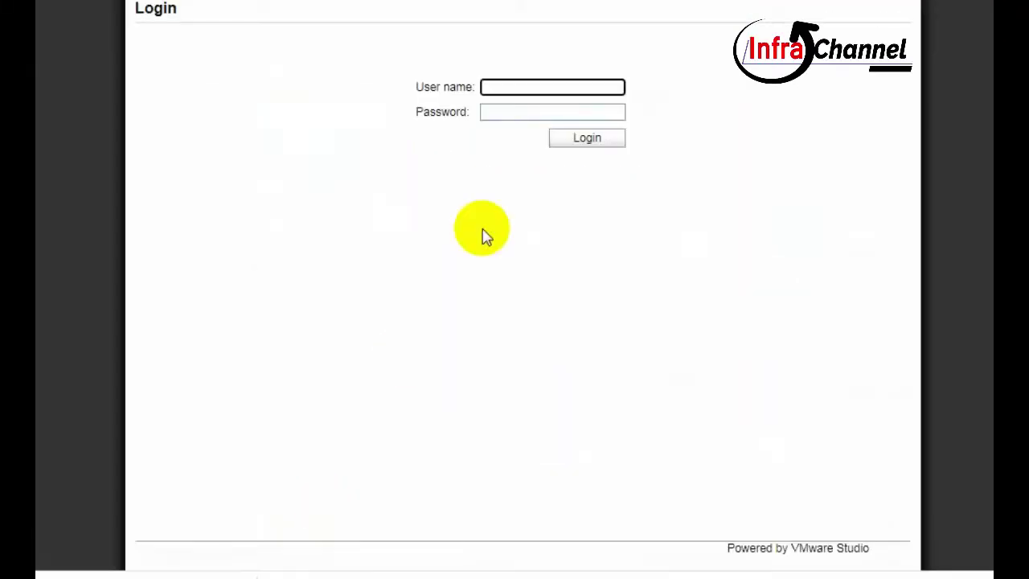
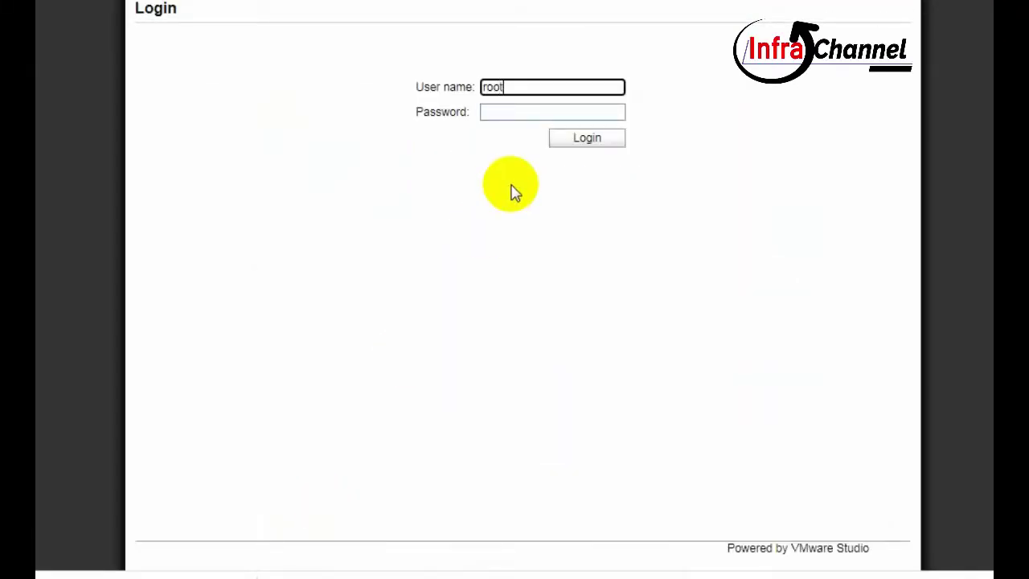
- Sign in to the appliance management page as root with the account password
key(Tab)
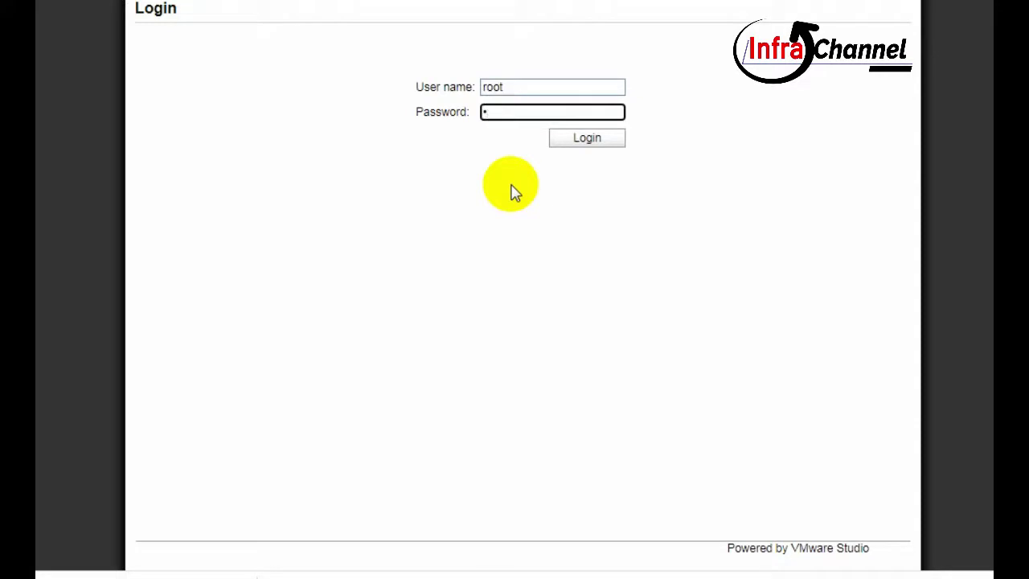
key(Return)
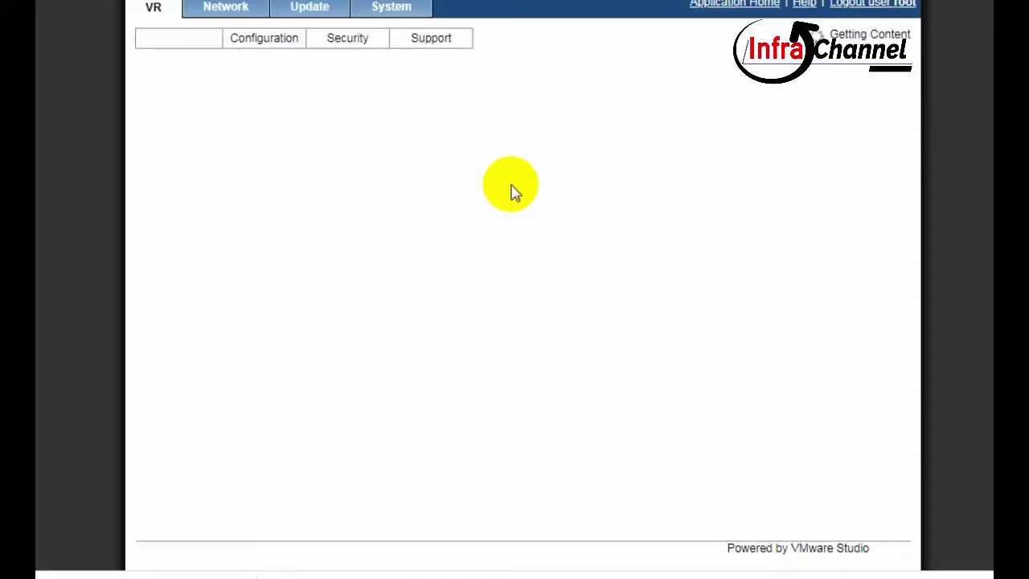
- Set the system time zone to Asia/Jakarta and save the settings
click(390, 6)
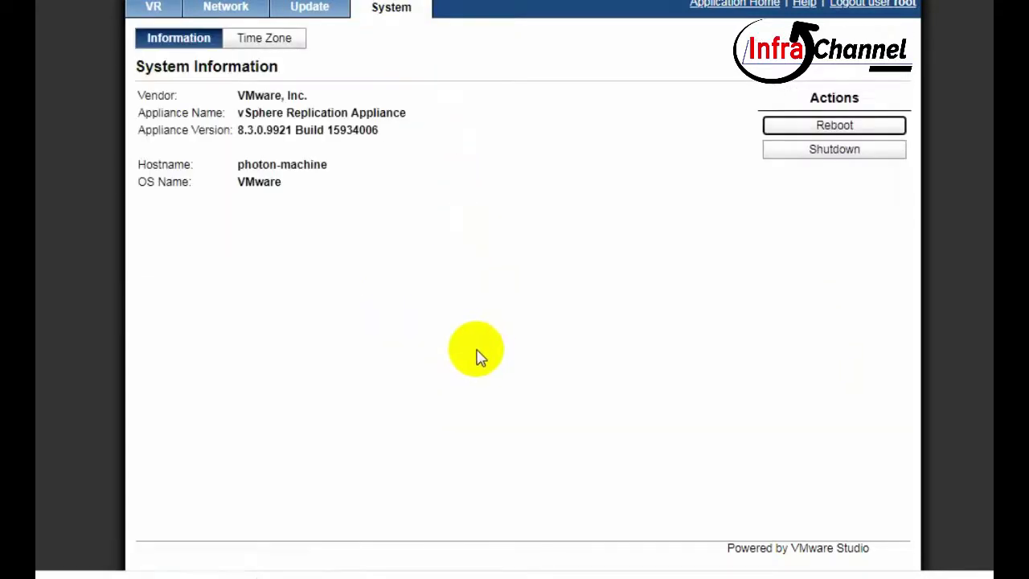
click(289, 39)
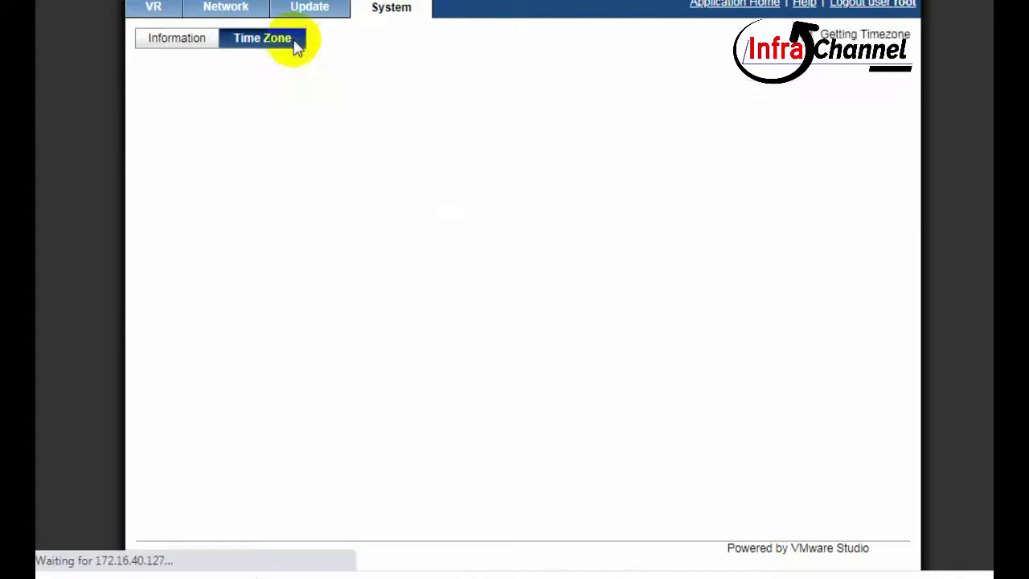
click(384, 101)
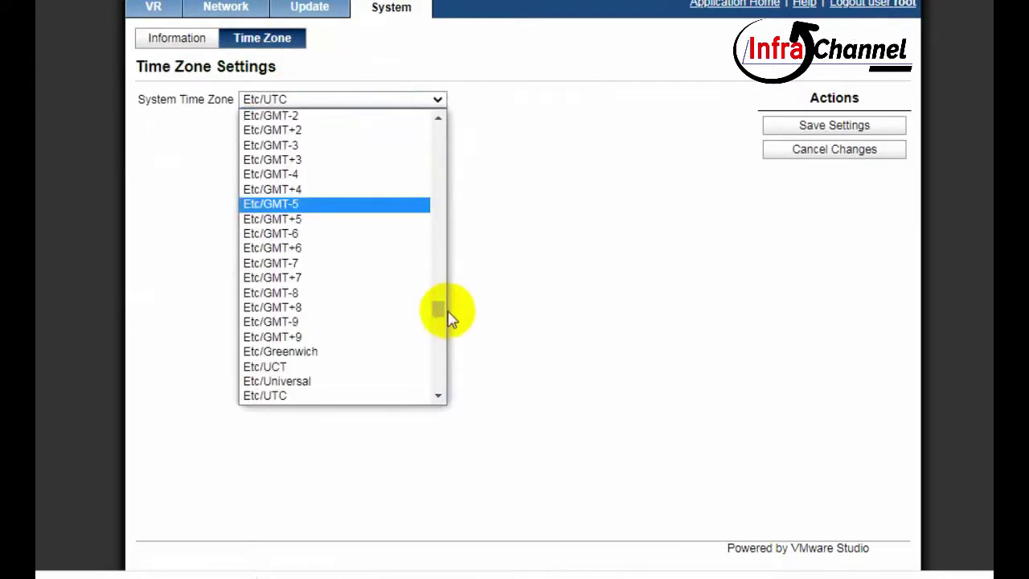
drag(438, 309, 437, 251)
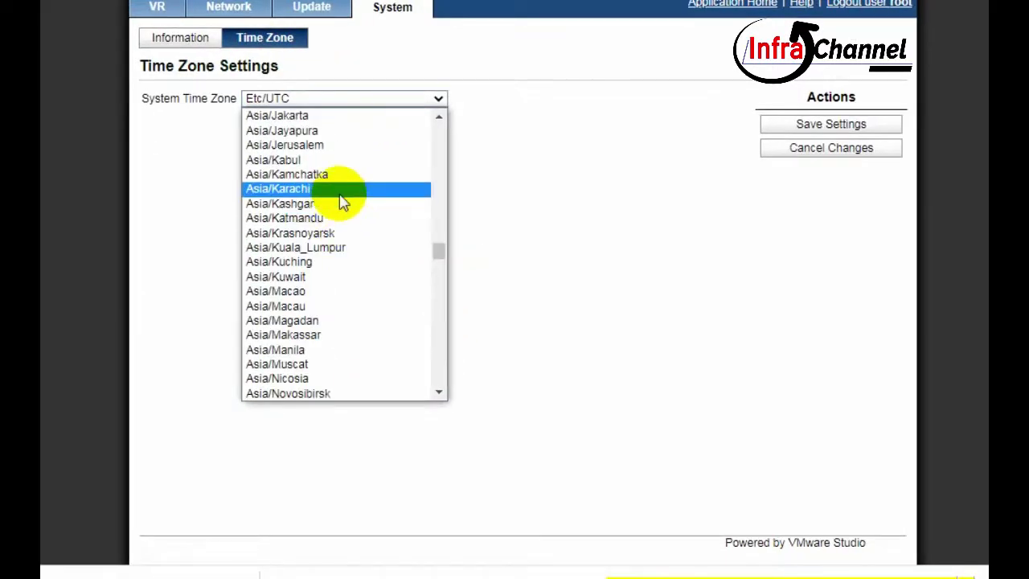
click(336, 119)
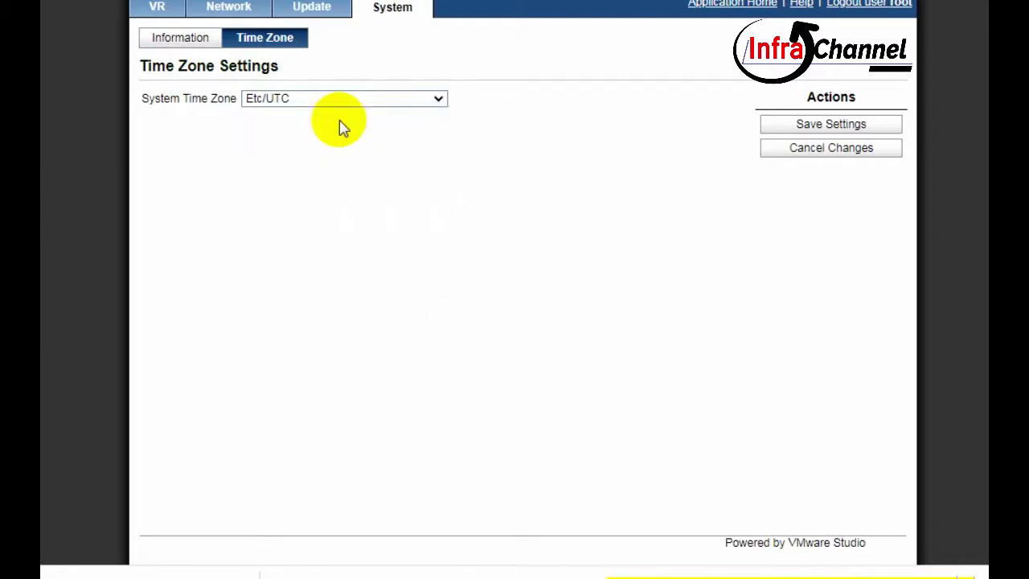
click(794, 128)
click(157, 7)
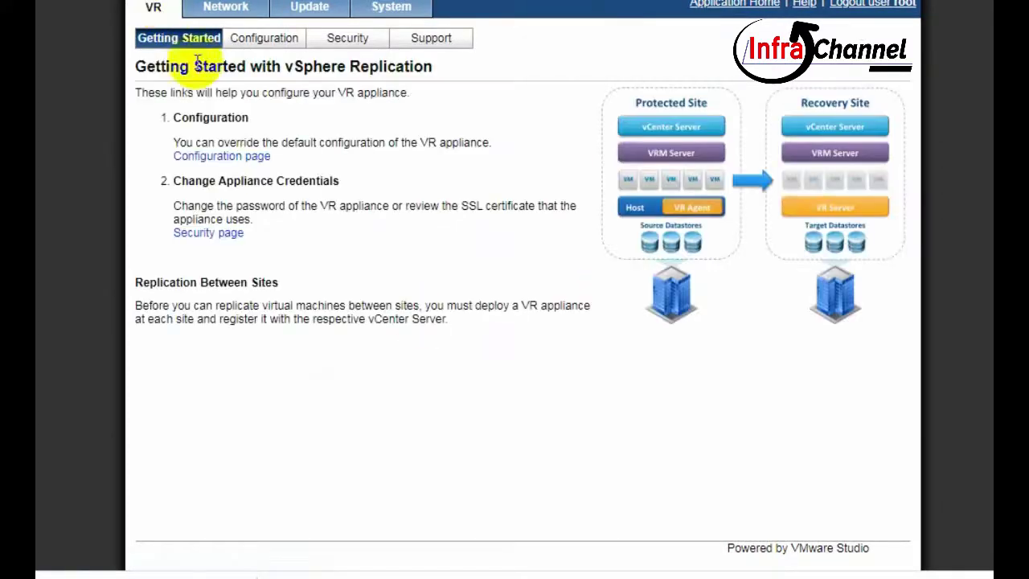
- Open the startup Configuration page and begin entering 172.16.4 as the VRM Site Name
click(207, 156)
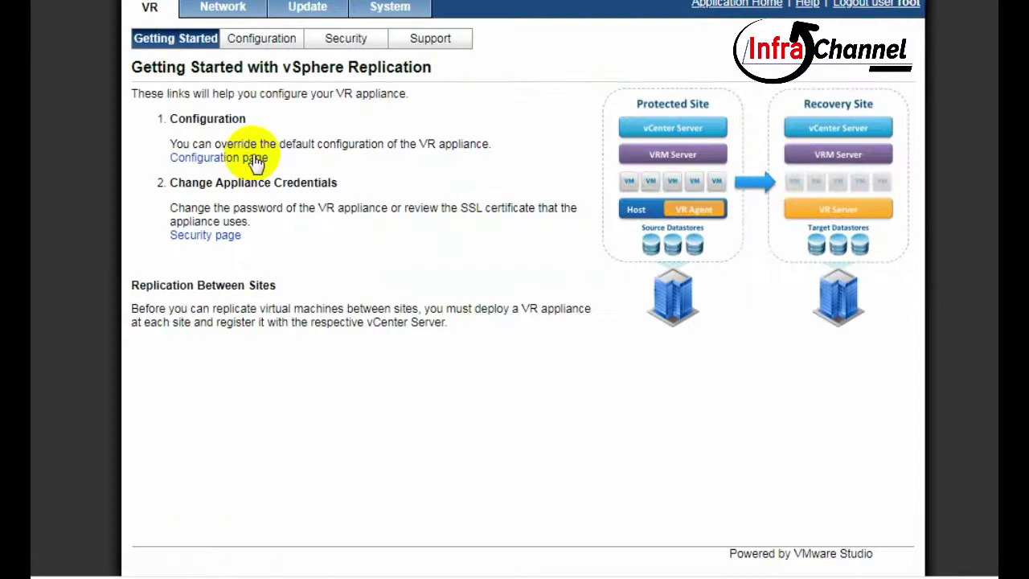
click(217, 158)
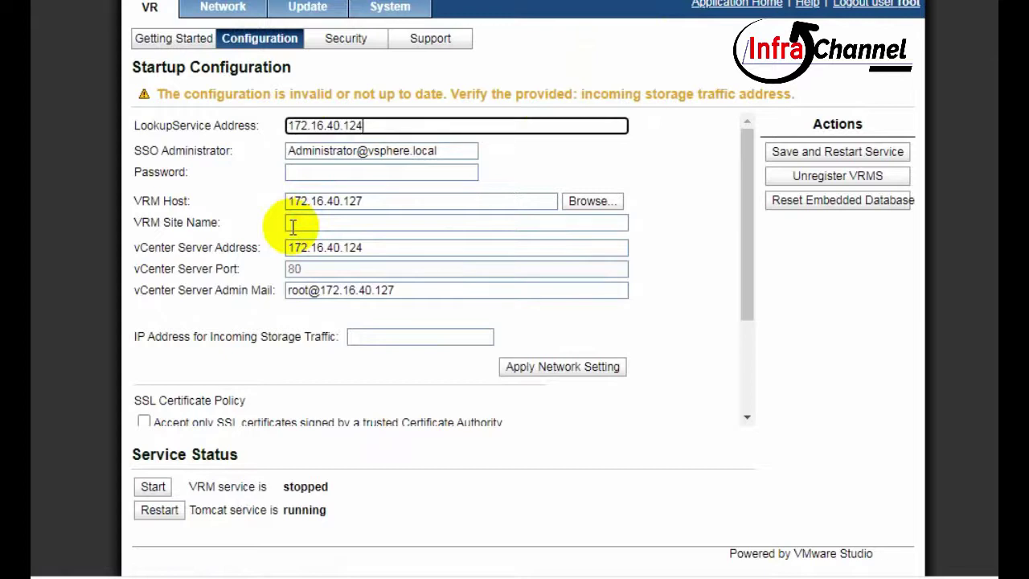
click(293, 227)
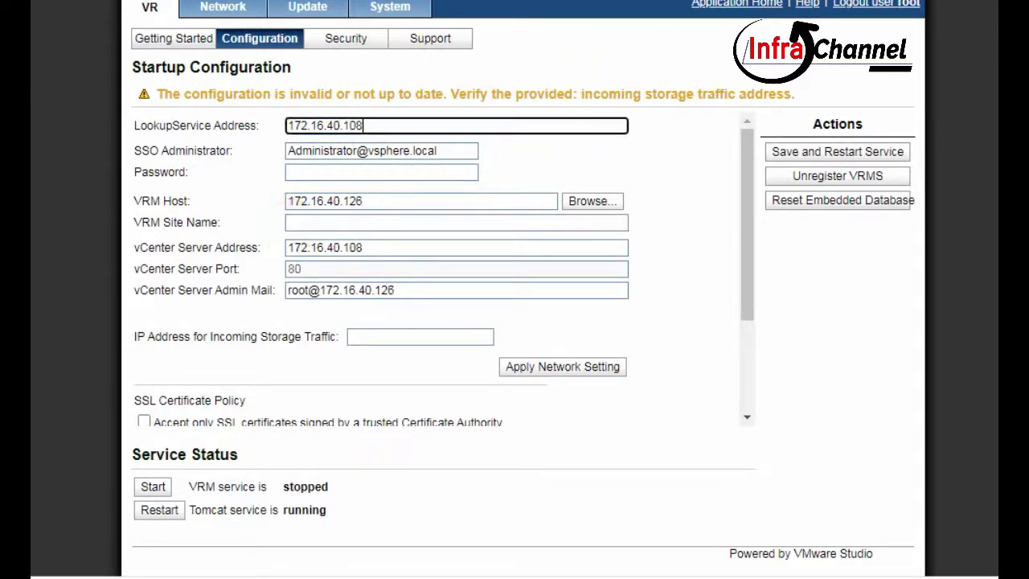
click(332, 229)
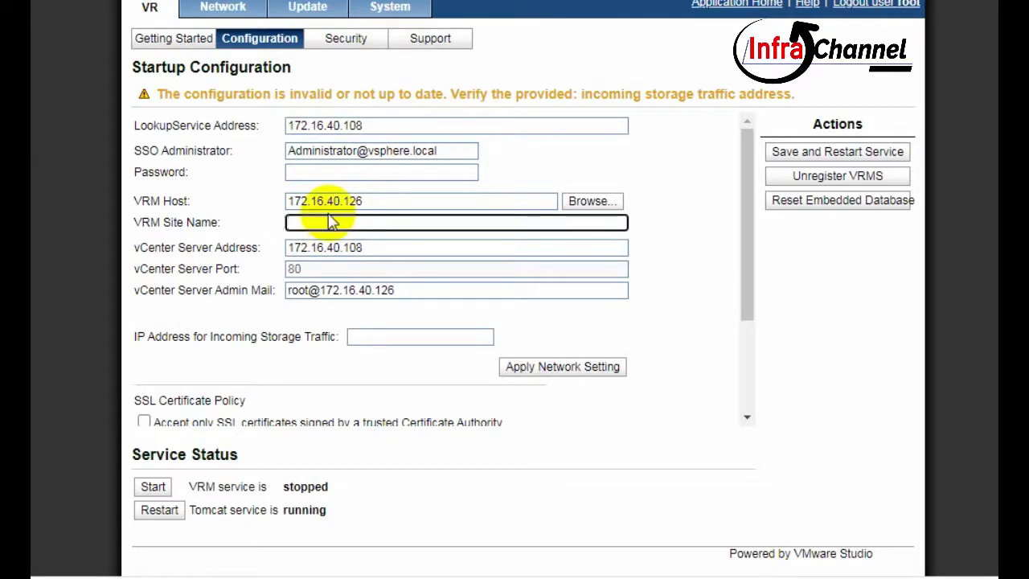
text(172.16.4)
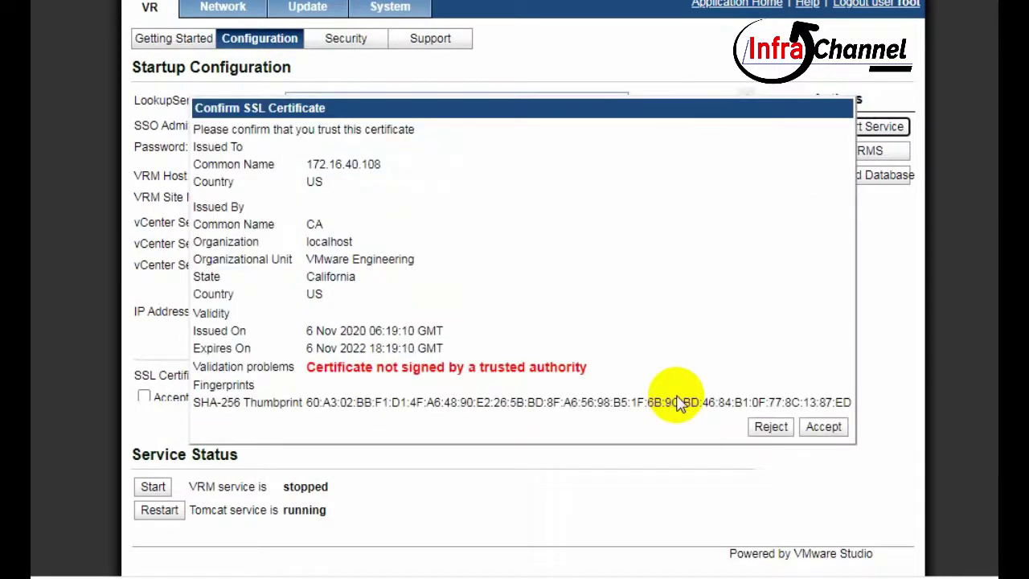
- Trust the certificates, set VRM Site Name 172.16.40.124 with the SSO password, and save and restart the service
click(822, 428)
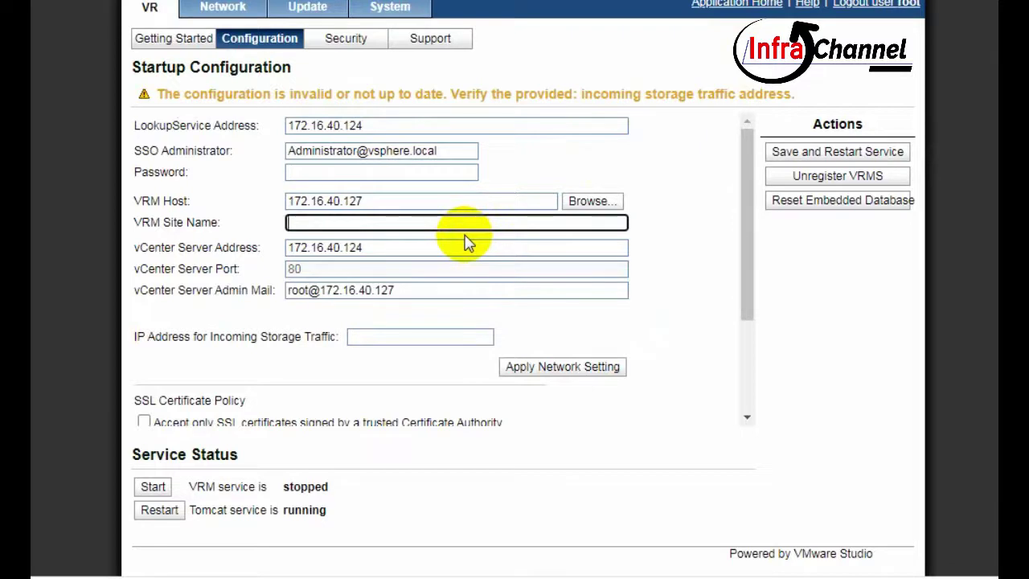
text(172.16.40.124)
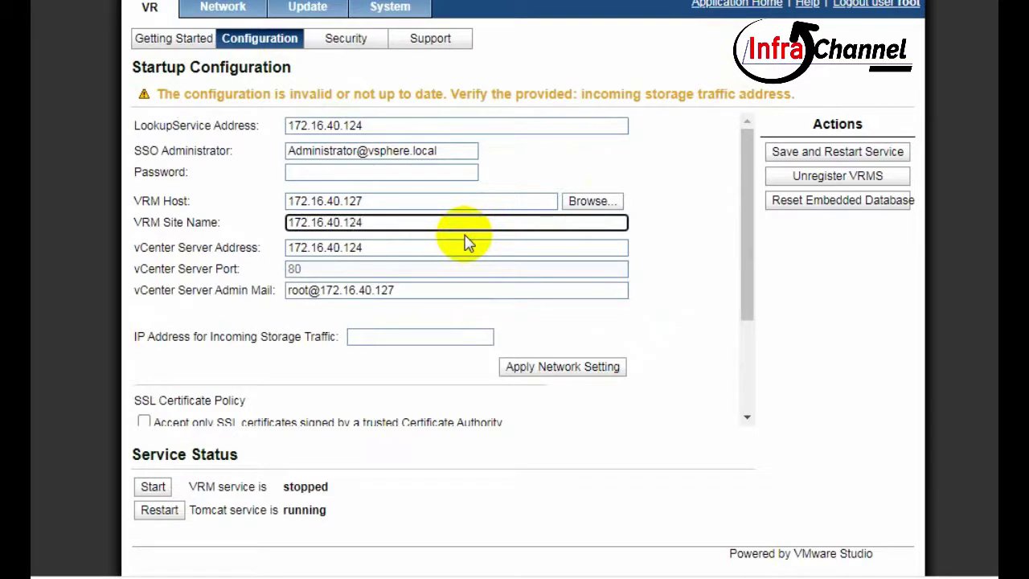
click(804, 156)
click(509, 184)
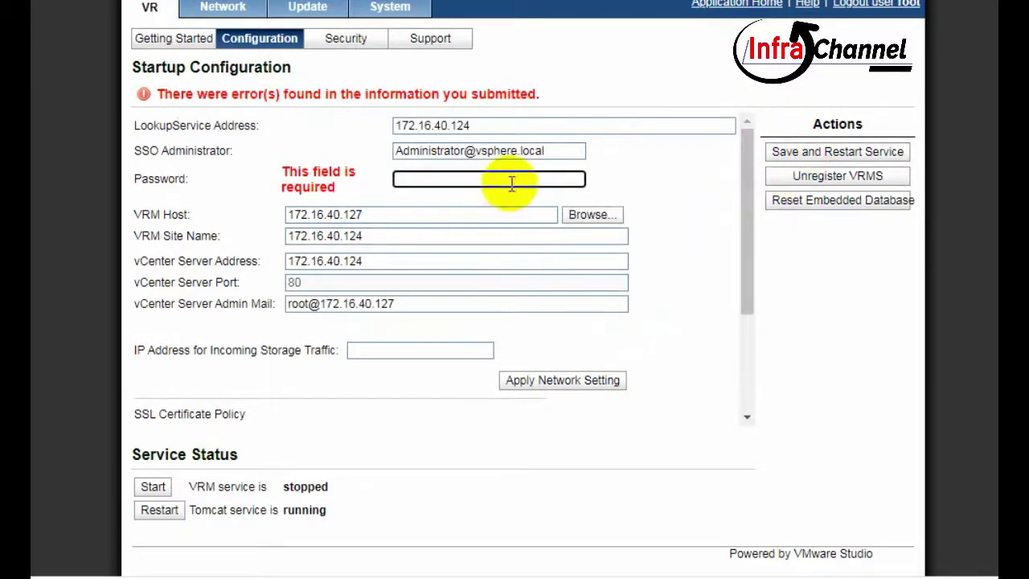
click(776, 150)
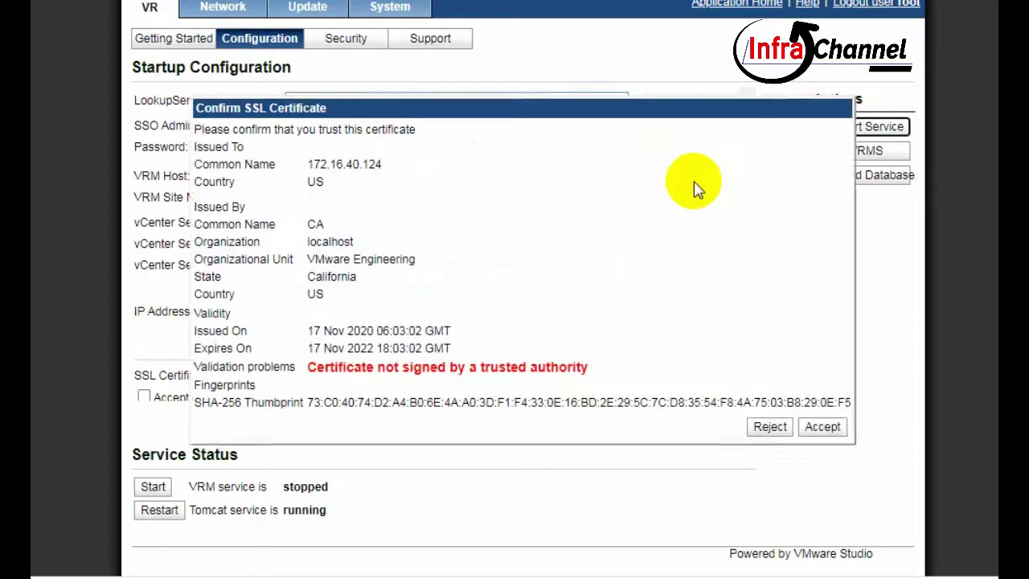
click(821, 428)
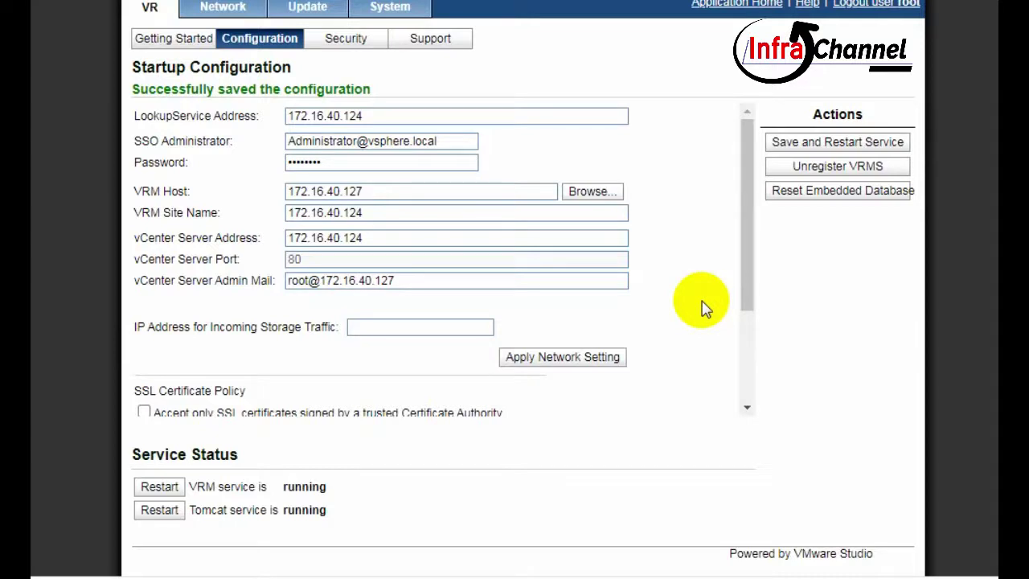
- Scroll through the Configuration tab to review the saved SSL certificate settings
scroll(583, 470, down, 3)
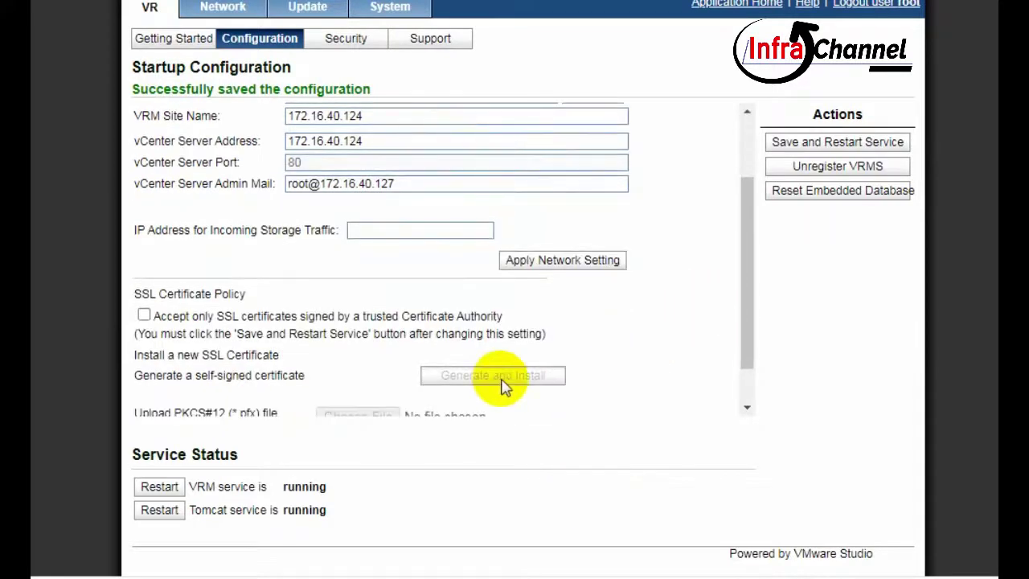
scroll(579, 366, down, 1)
scroll(652, 345, up, 4)
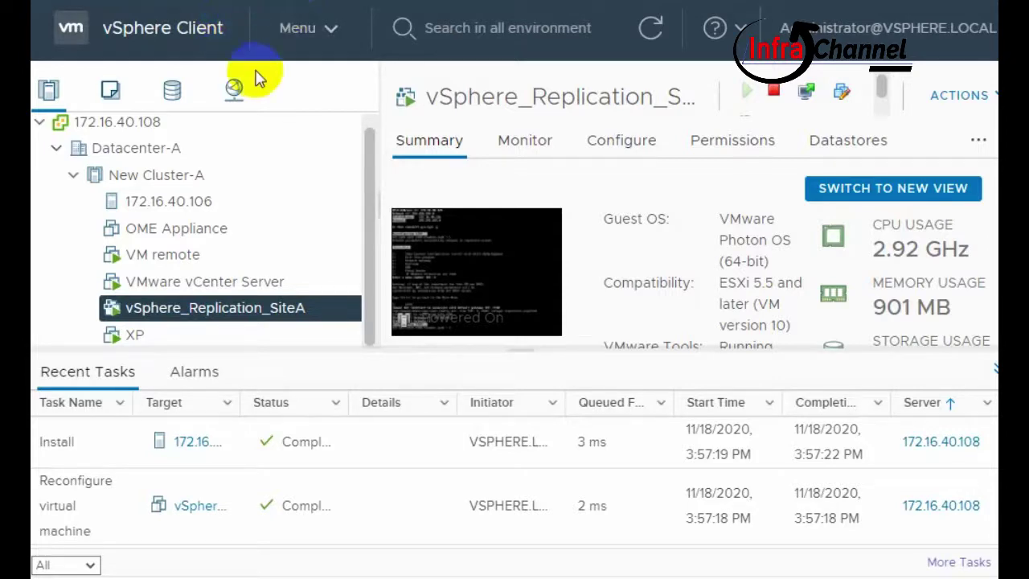
- Open Site Recovery from Home and list Replication Servers for the same-vCenter pair
click(294, 33)
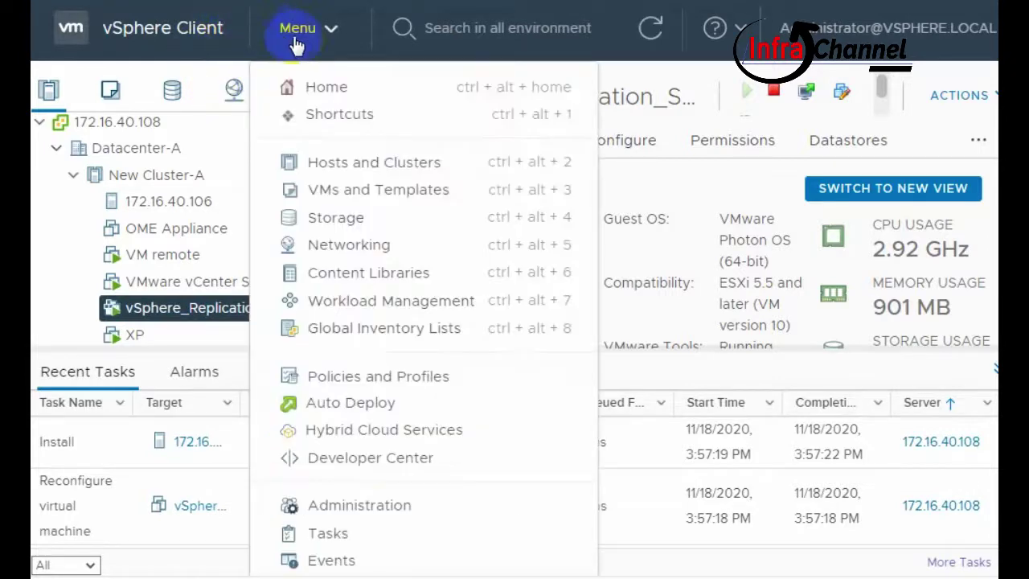
click(295, 85)
scroll(327, 166, down, 8)
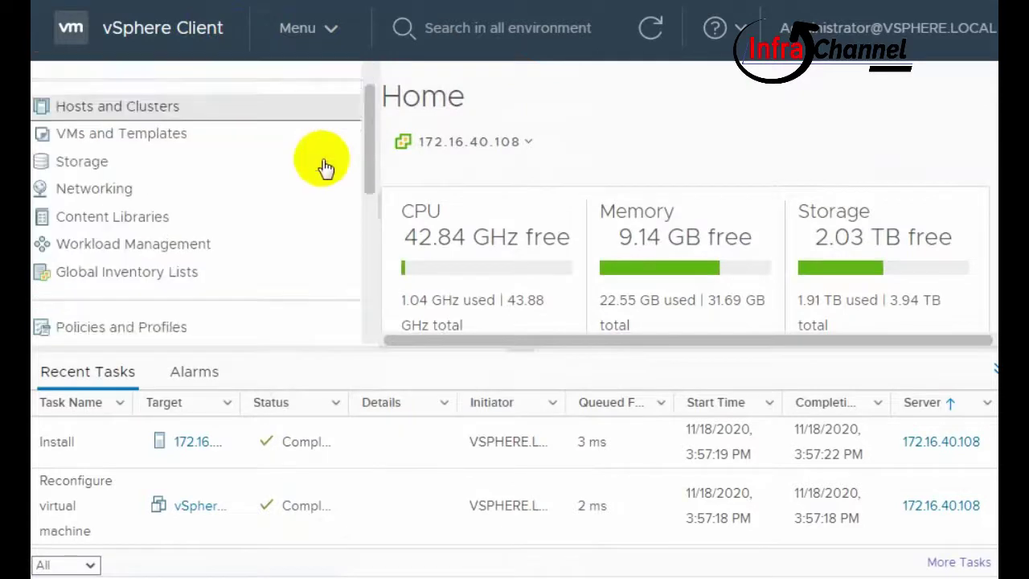
click(244, 306)
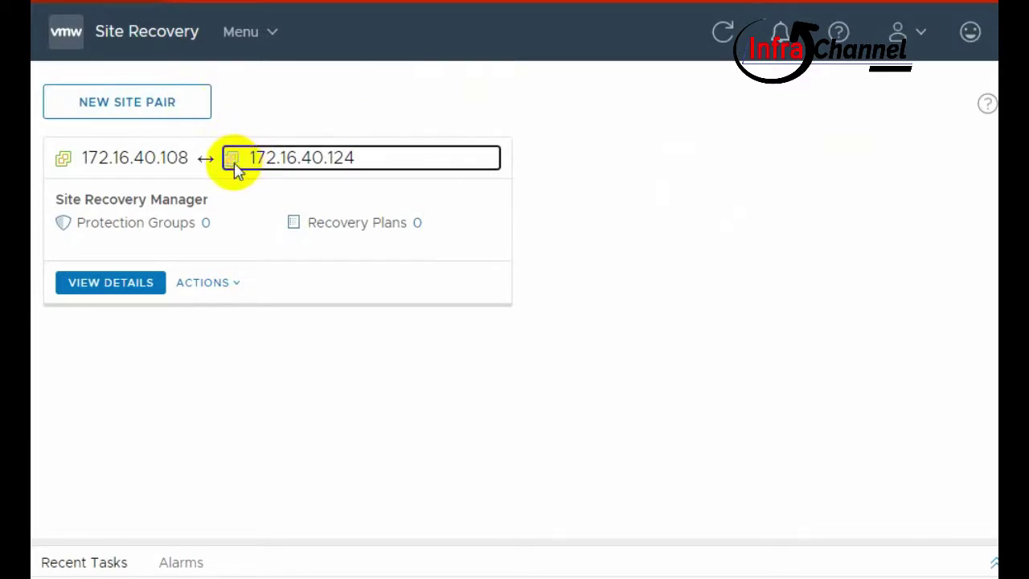
click(726, 47)
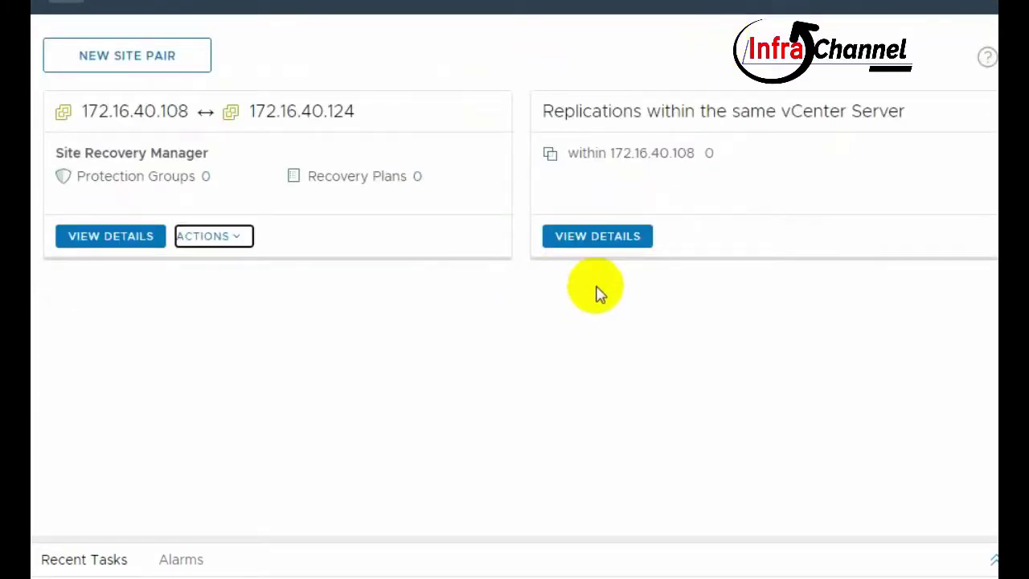
click(595, 241)
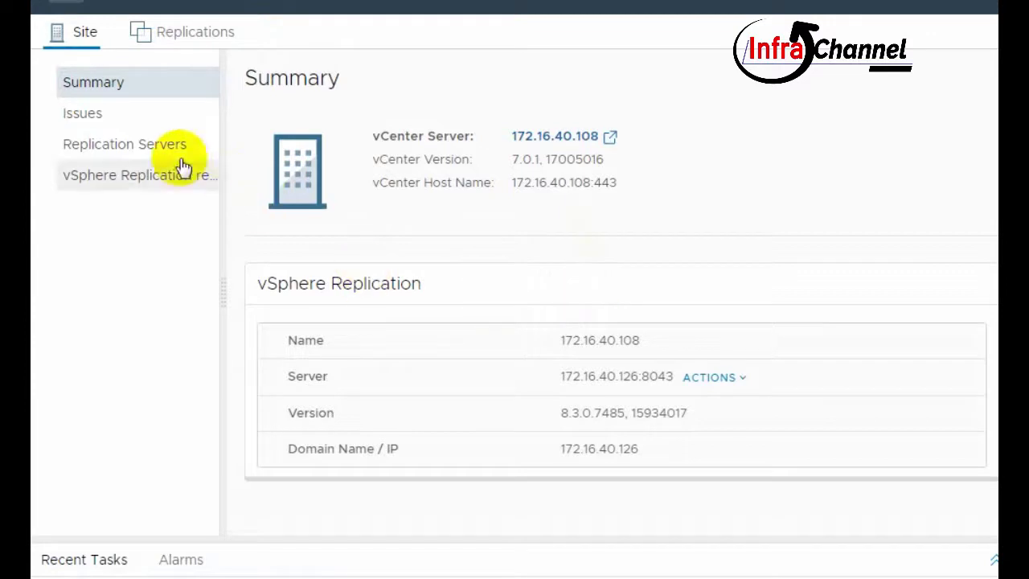
click(127, 146)
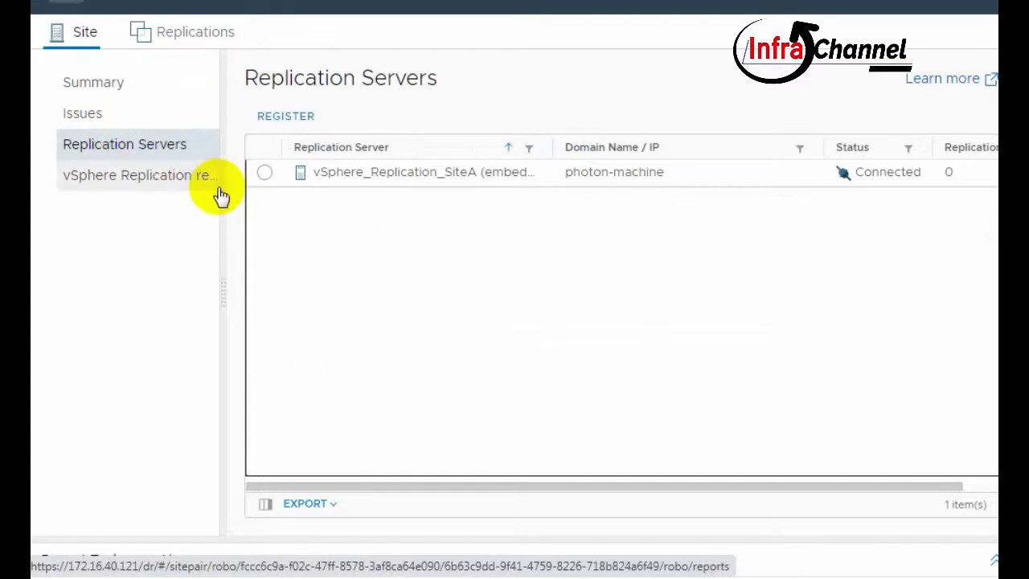
- Cancel registering a new replication server, then view the vSphere Replication reports
click(309, 119)
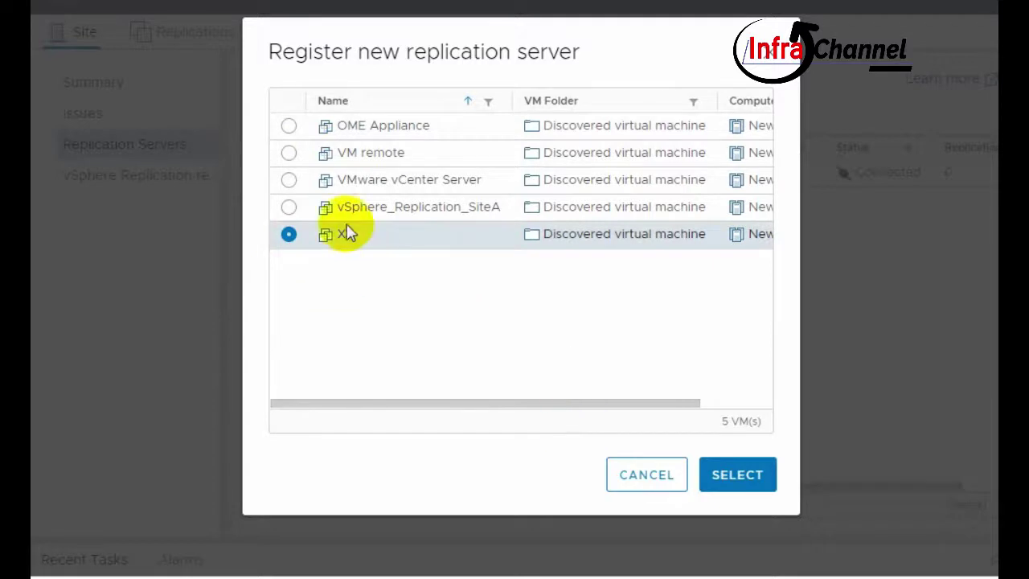
click(348, 211)
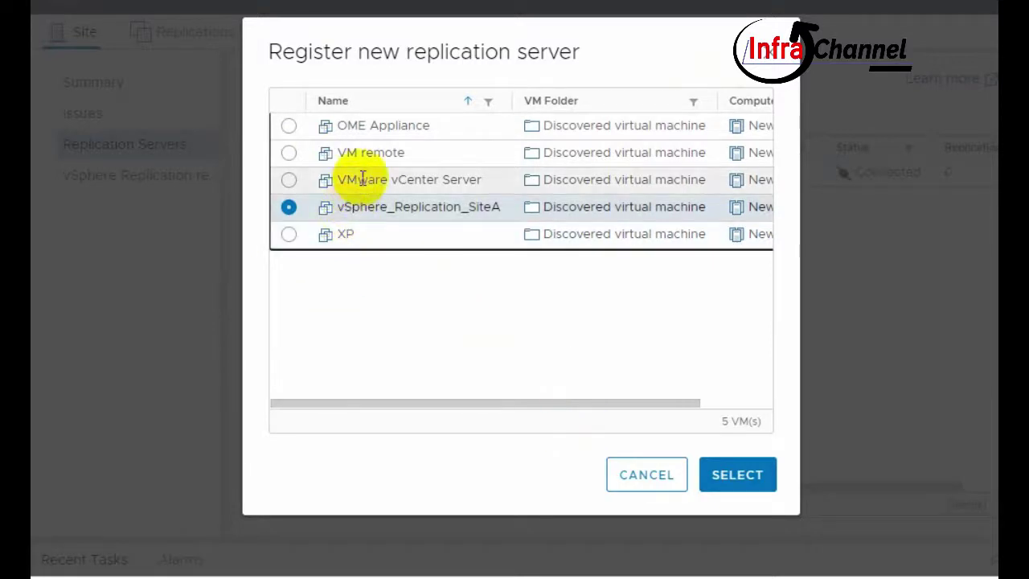
click(361, 177)
click(357, 153)
click(647, 475)
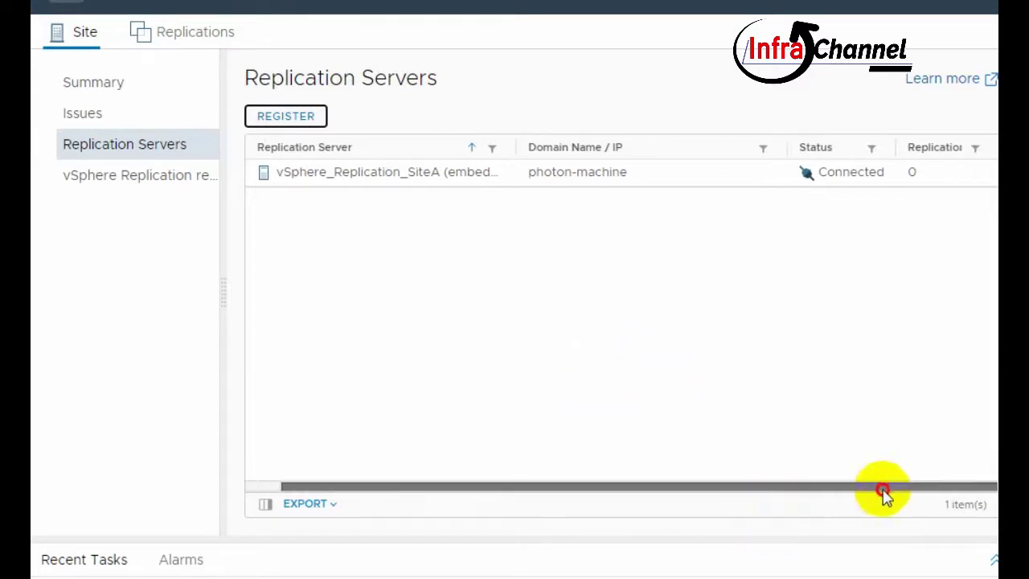
click(103, 184)
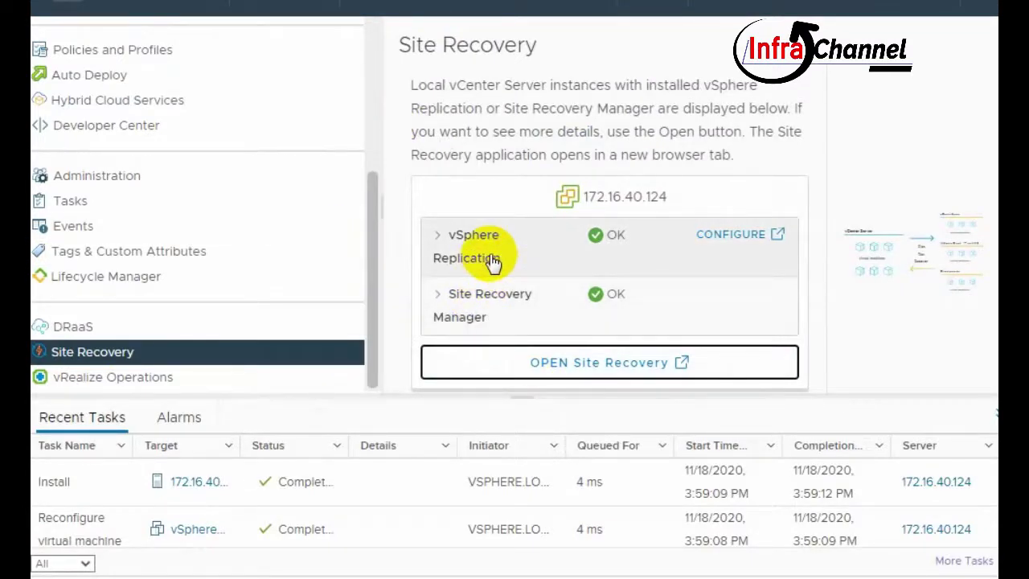
- Open Site Recovery for 172.16.40.117 in a new tab, bypassing the untrusted certificate warning
click(540, 361)
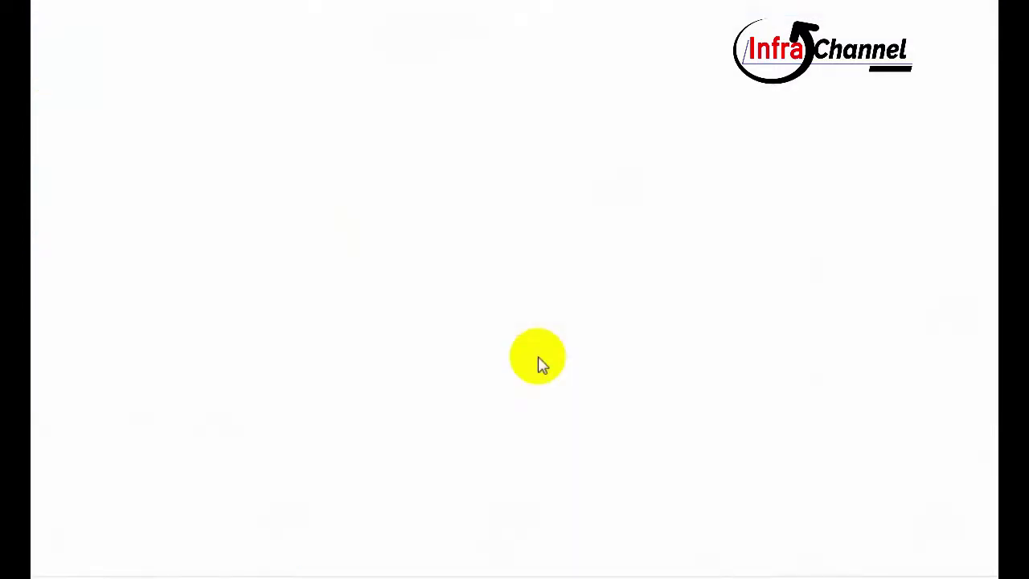
click(249, 459)
scroll(391, 490, down, 2)
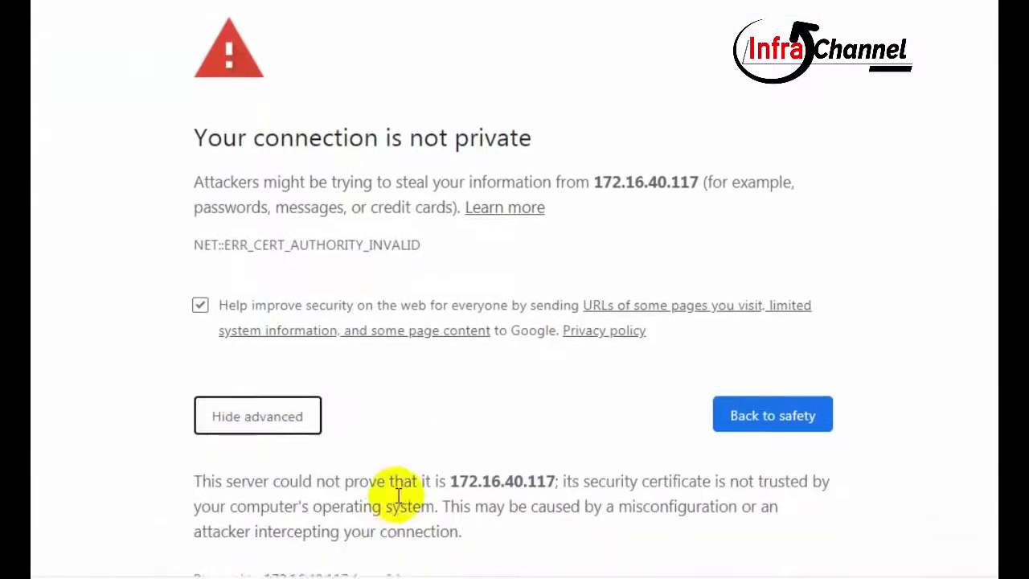
click(374, 514)
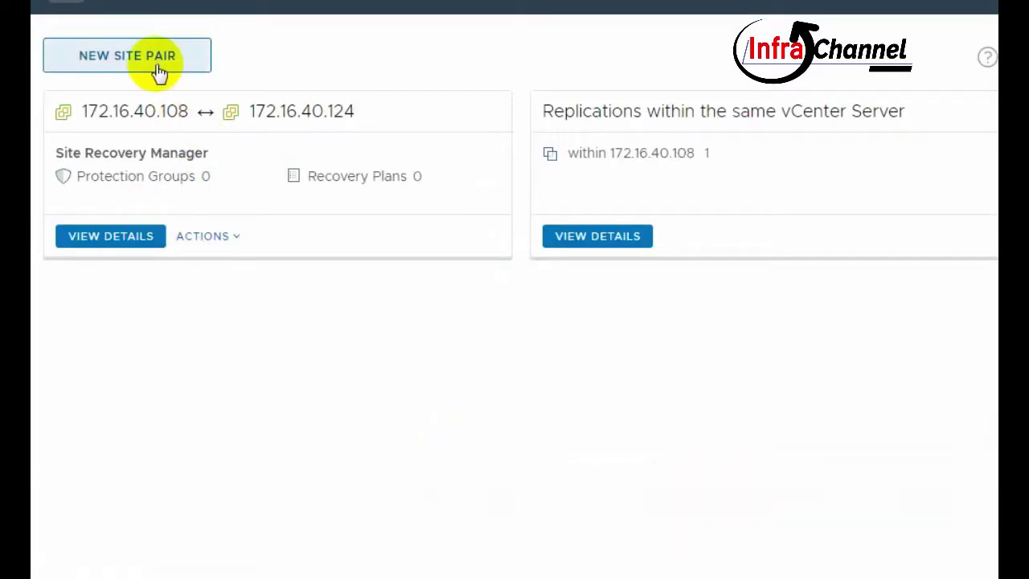
- Open the site pair details and show its Protection Groups list
click(208, 235)
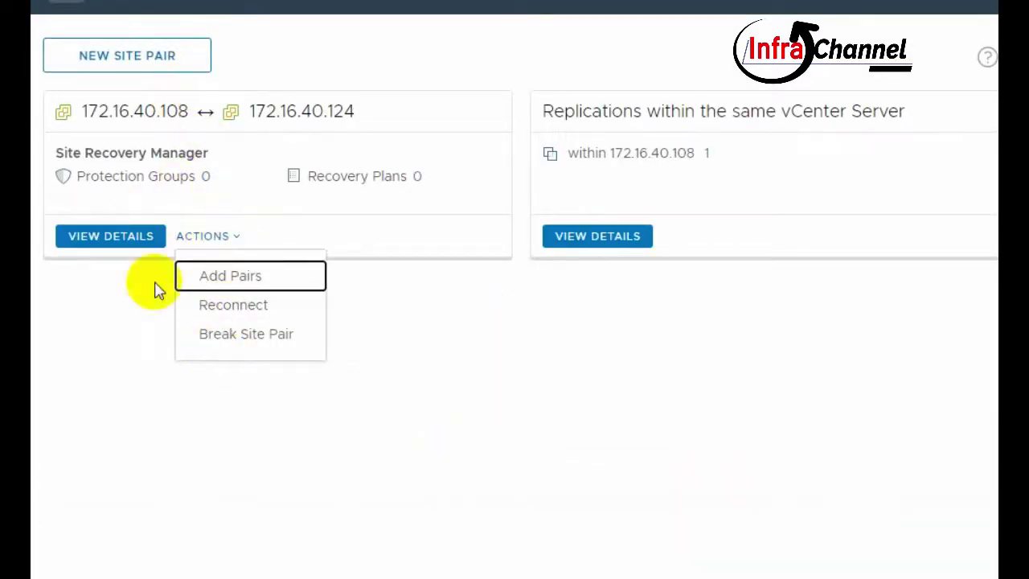
click(141, 241)
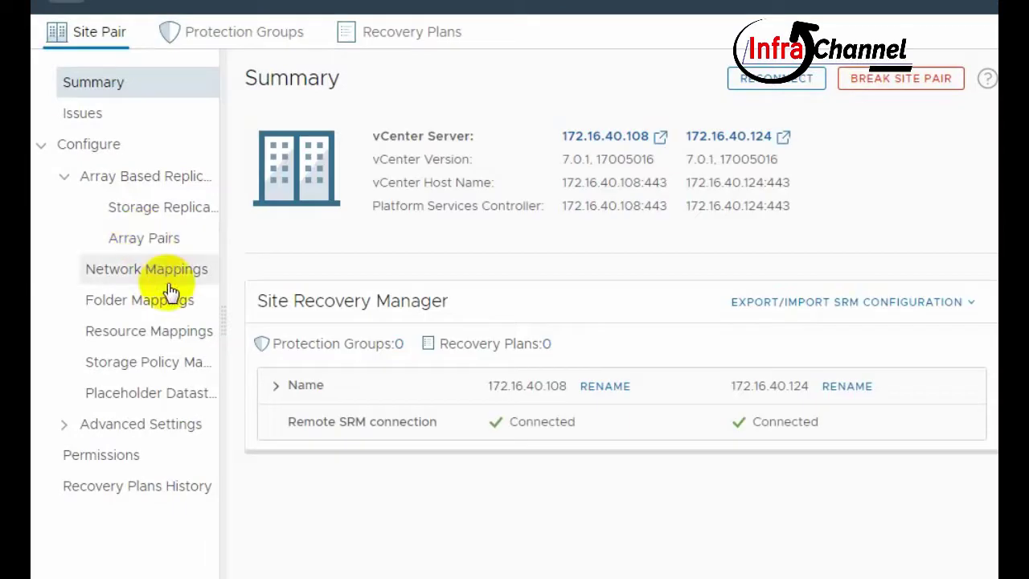
click(210, 34)
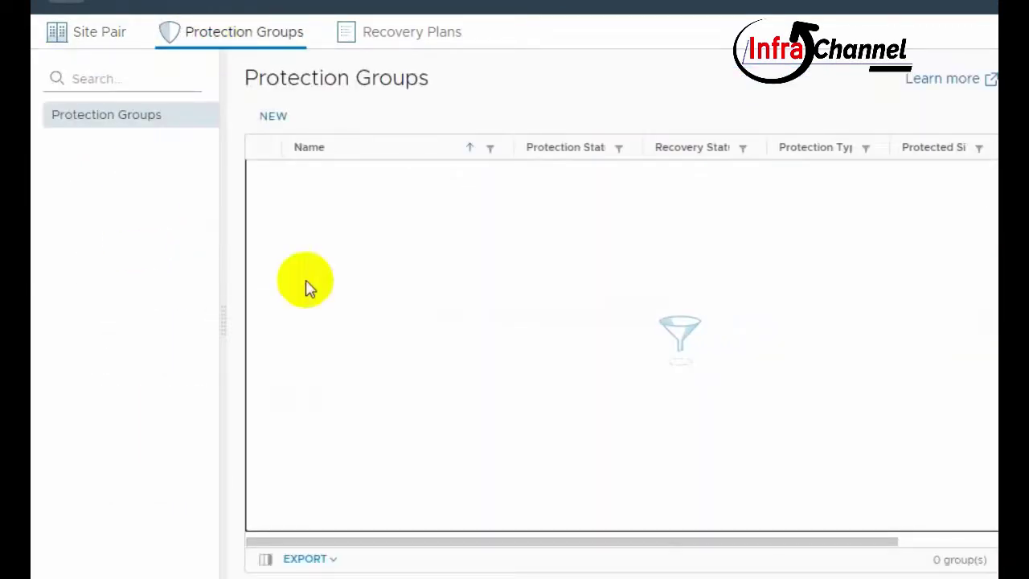
- Define storage-policy protection group 'test' covering the Host-local PMem Default Storage Policy
click(272, 115)
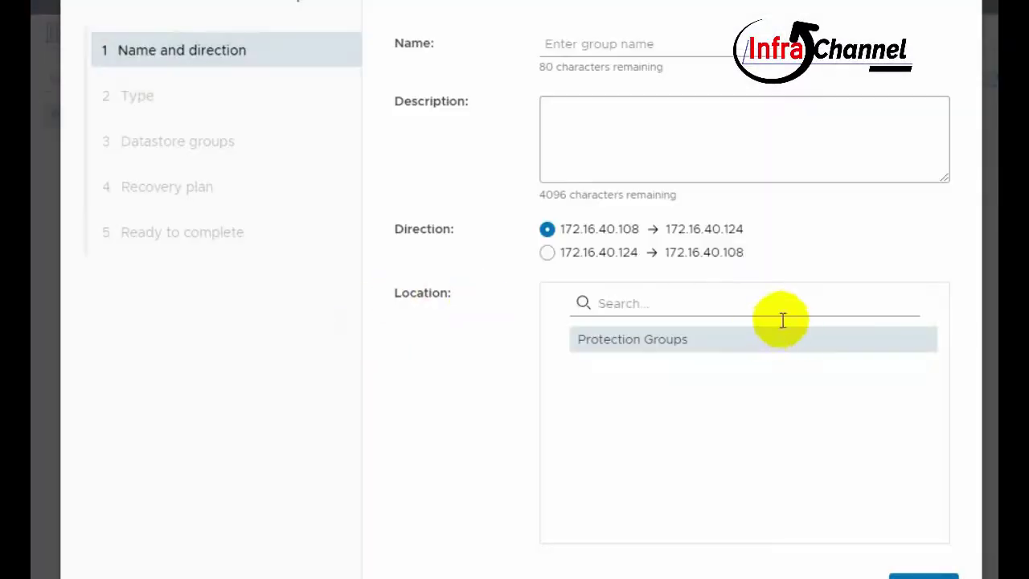
click(595, 45)
text(test)
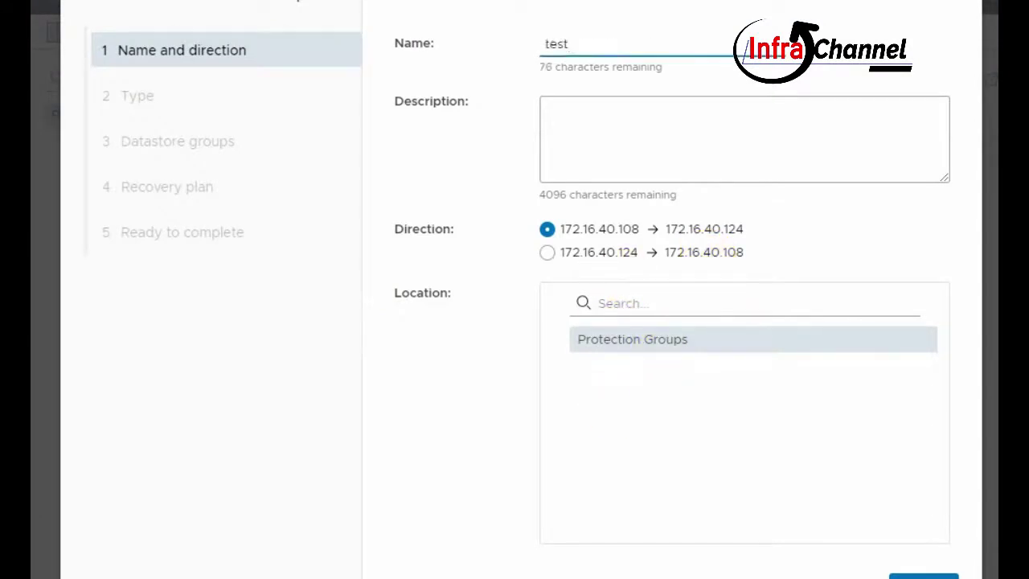
click(916, 576)
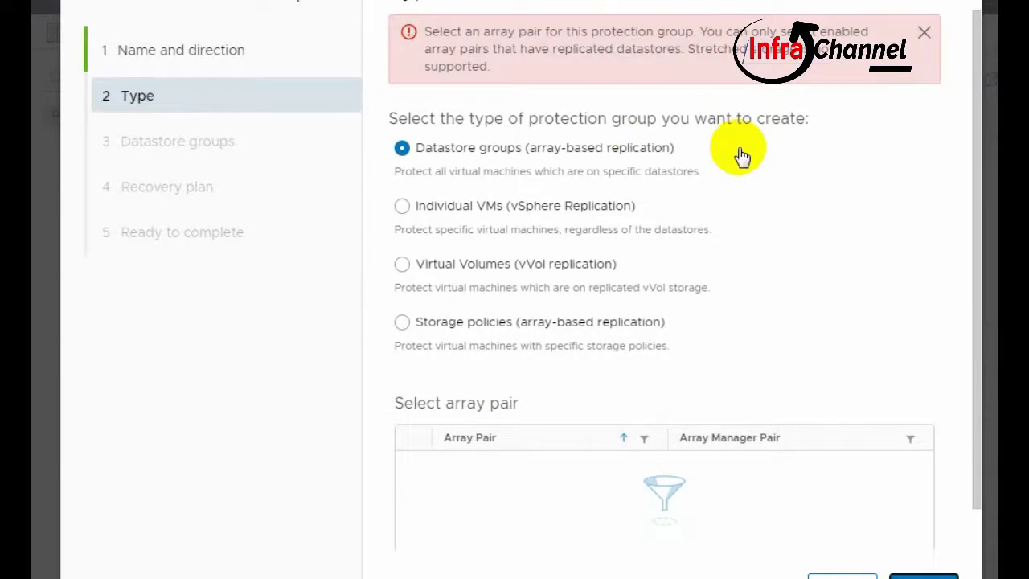
click(448, 322)
click(916, 575)
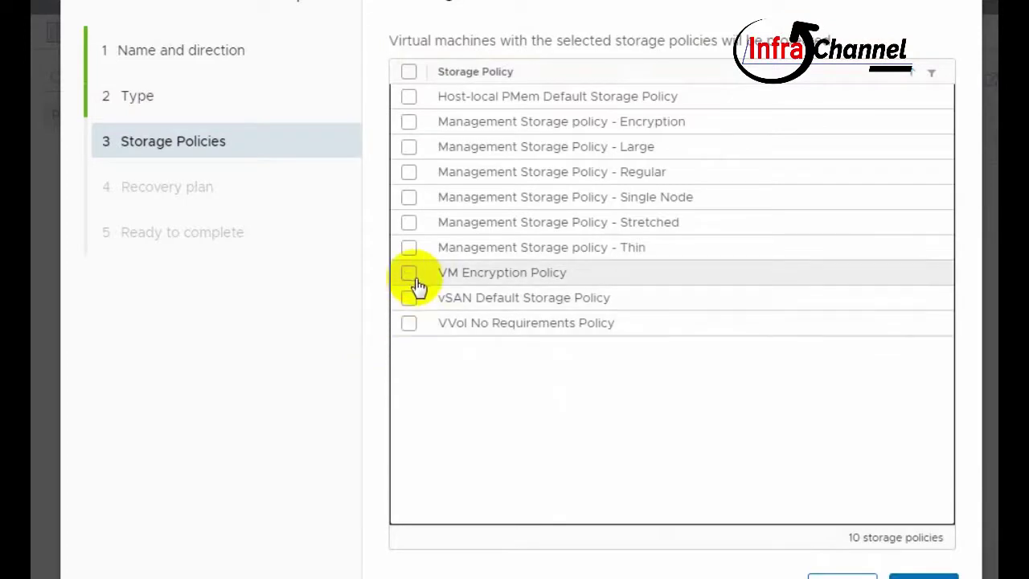
click(409, 97)
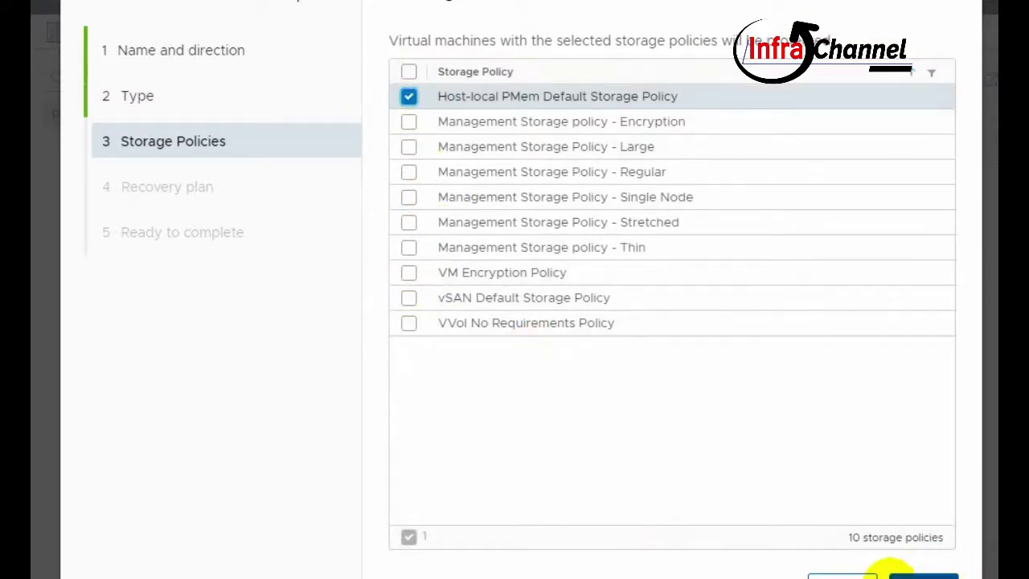
click(904, 574)
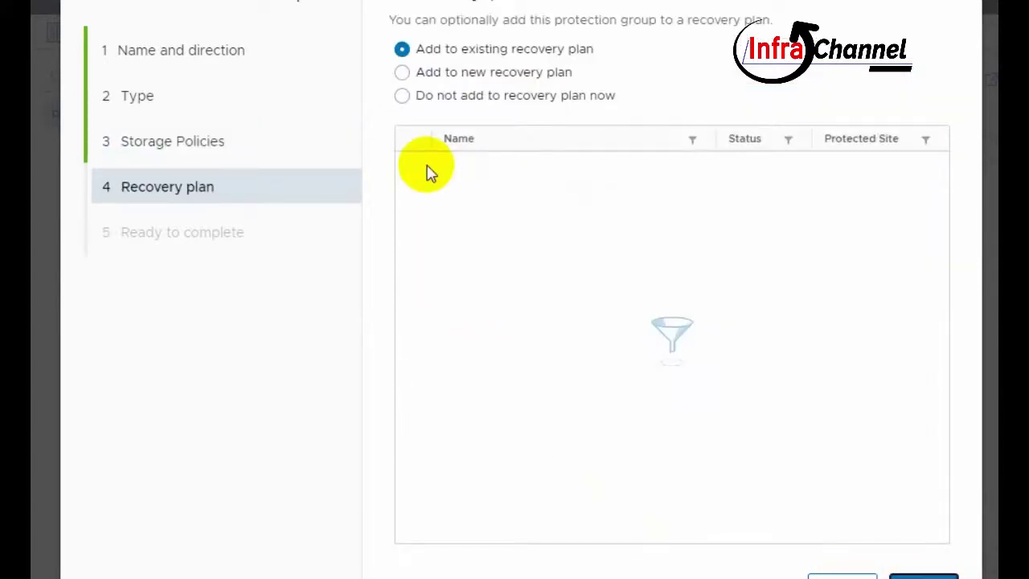
- Add the group to a new recovery plan NewRecoveryPlan and finish the wizard
click(482, 72)
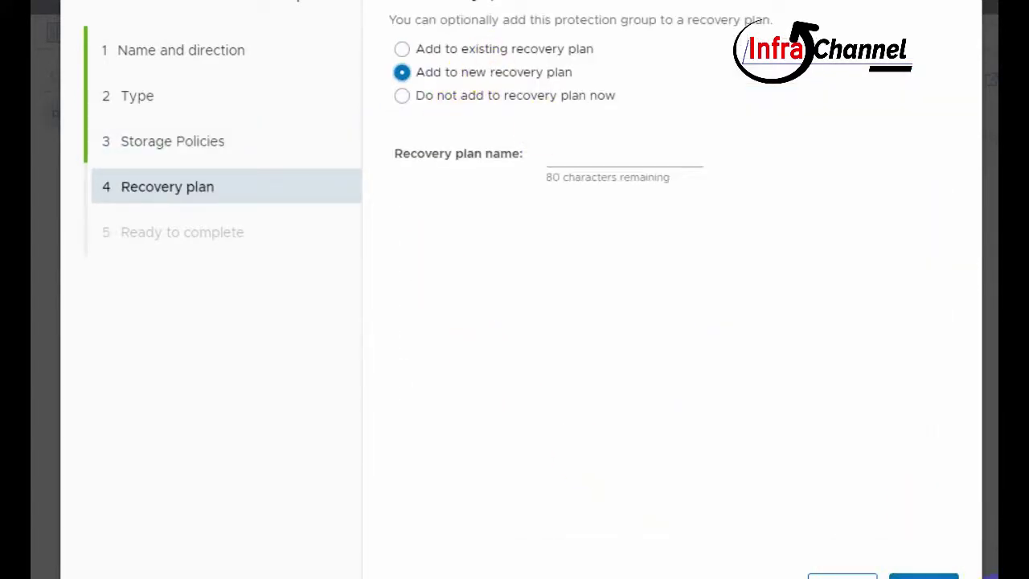
click(616, 153)
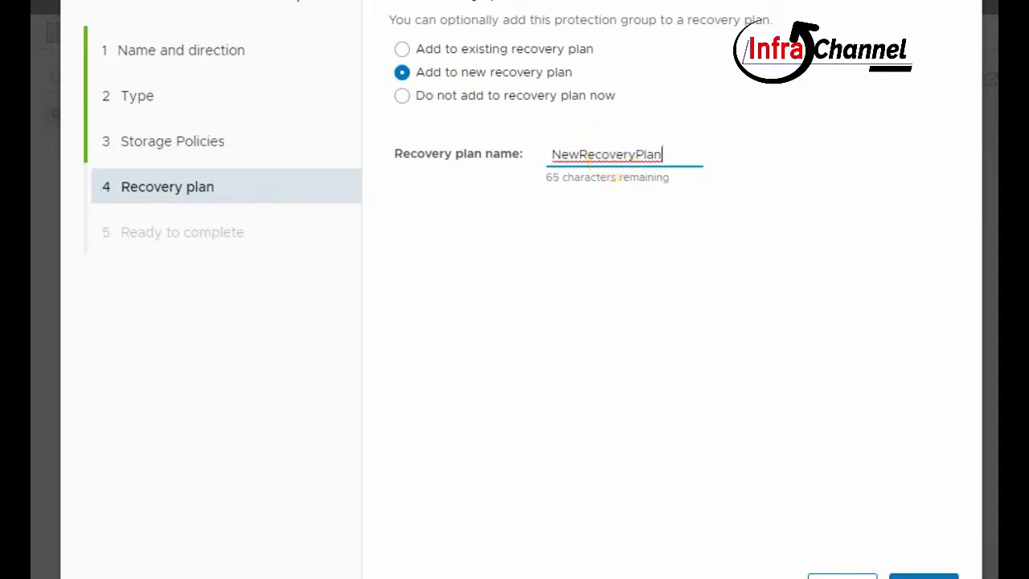
click(908, 575)
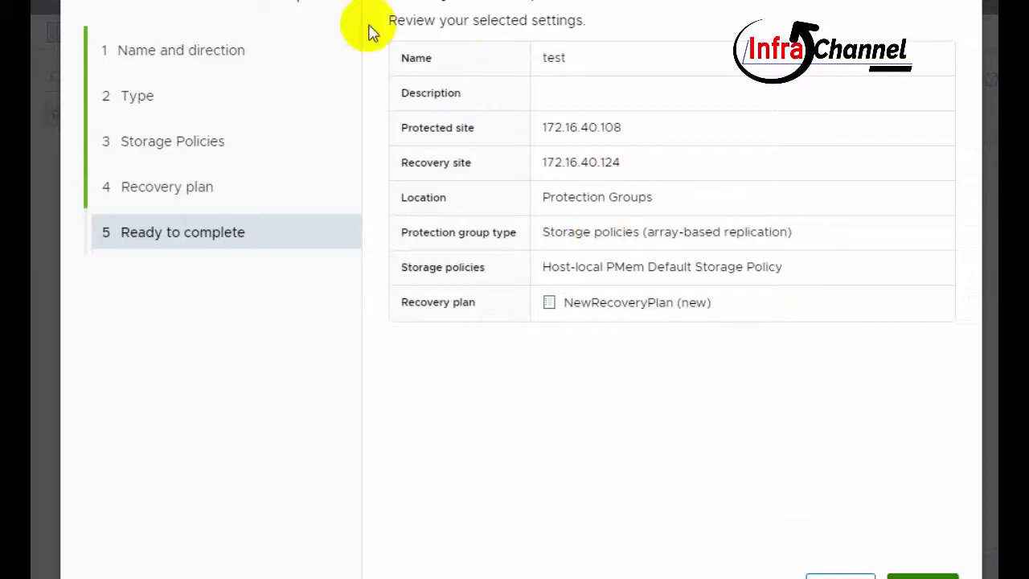
click(924, 575)
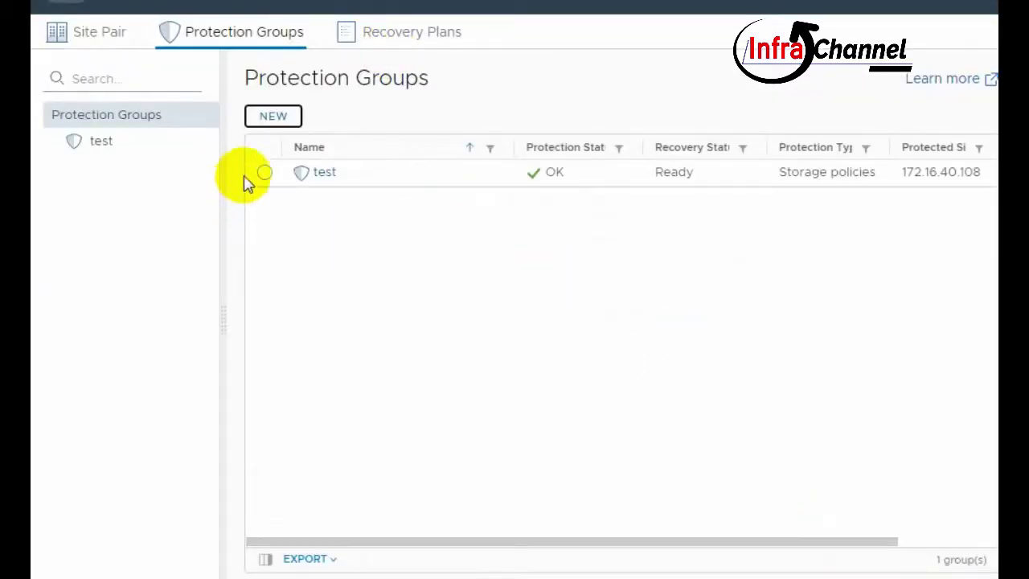
- Open NewRecoveryPlan from the Recovery Plans list, showing it Ready to recover 172.16.40.108 to 172.16.40.124
click(266, 172)
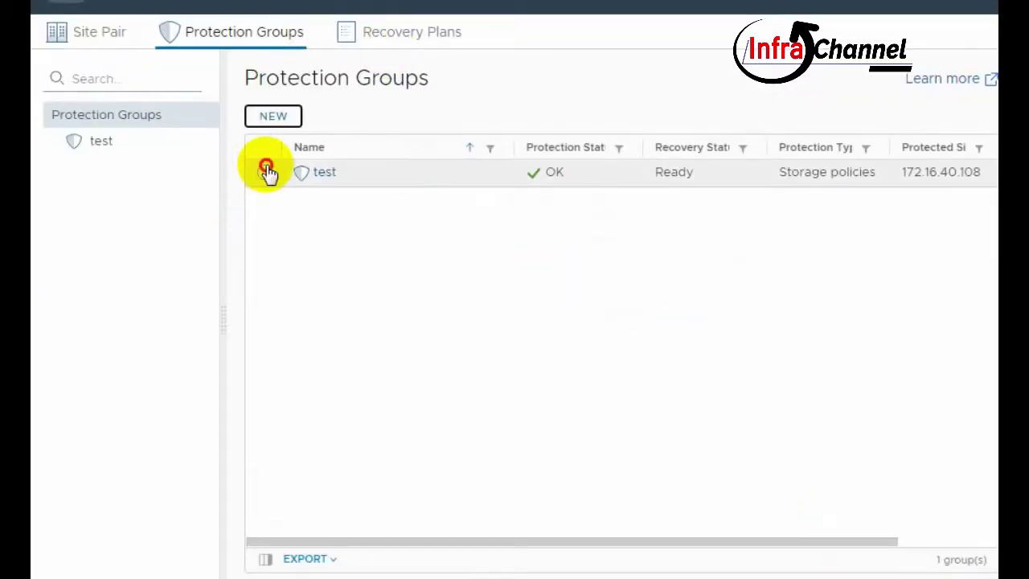
click(403, 35)
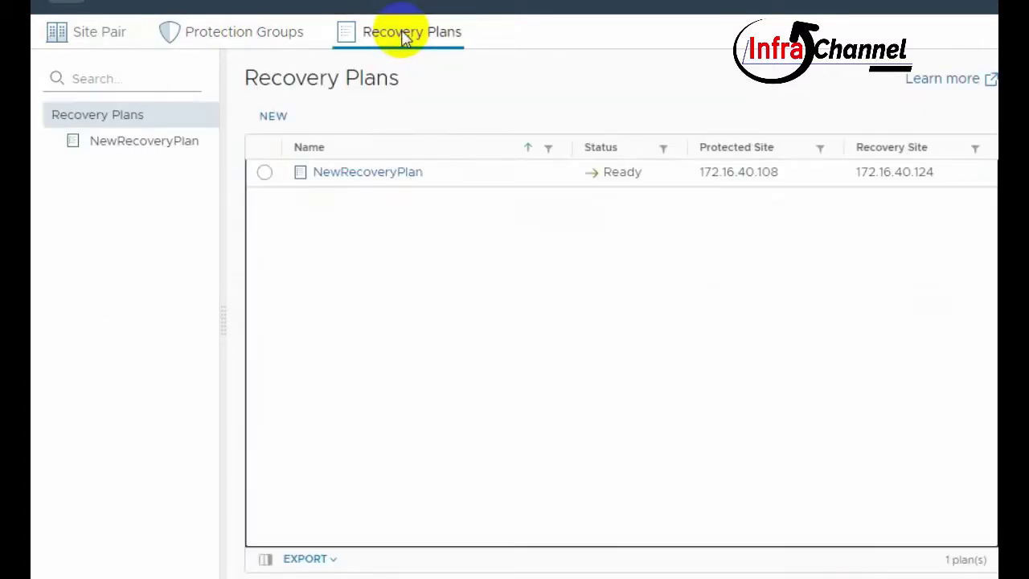
click(265, 173)
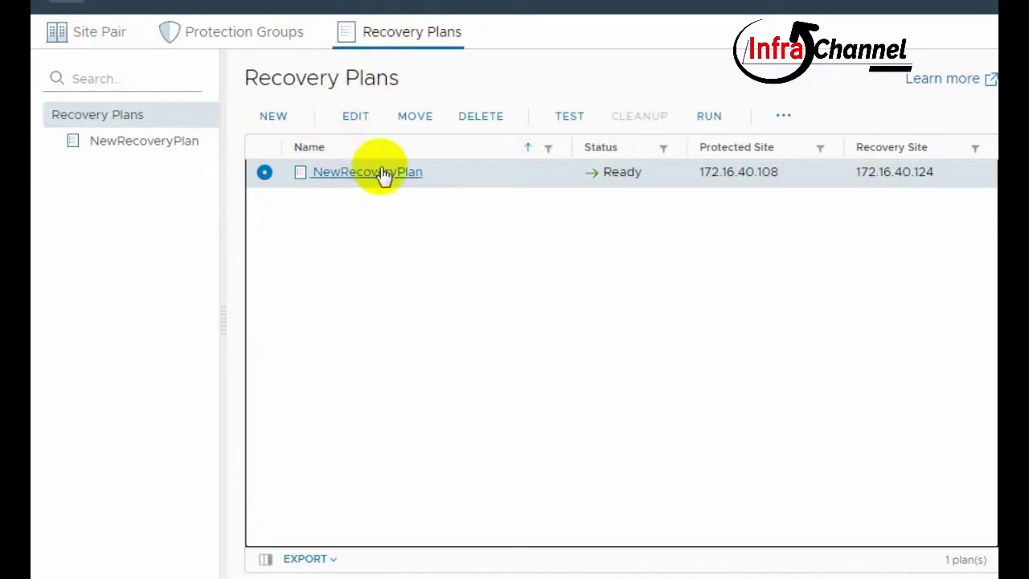
click(455, 178)
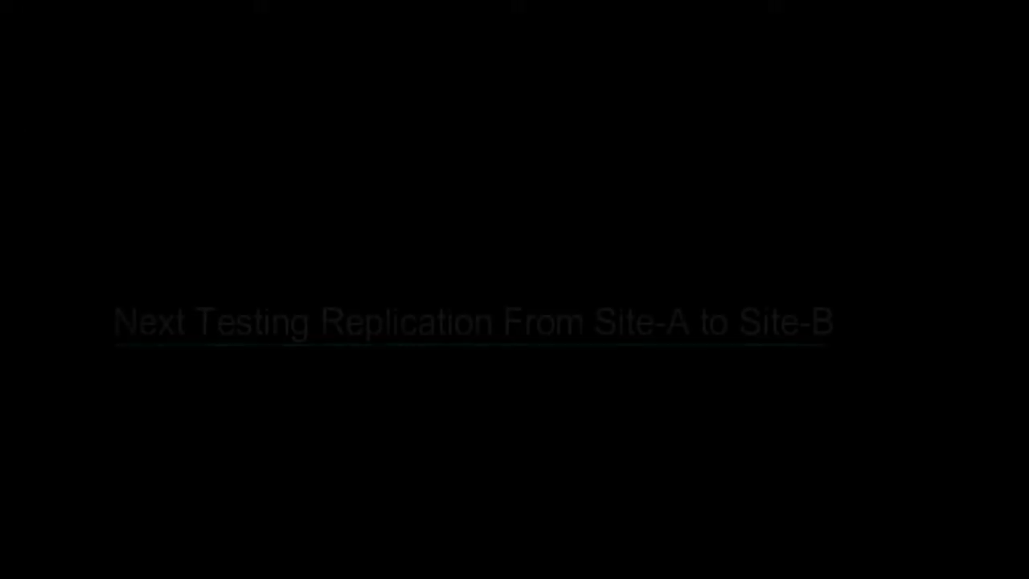